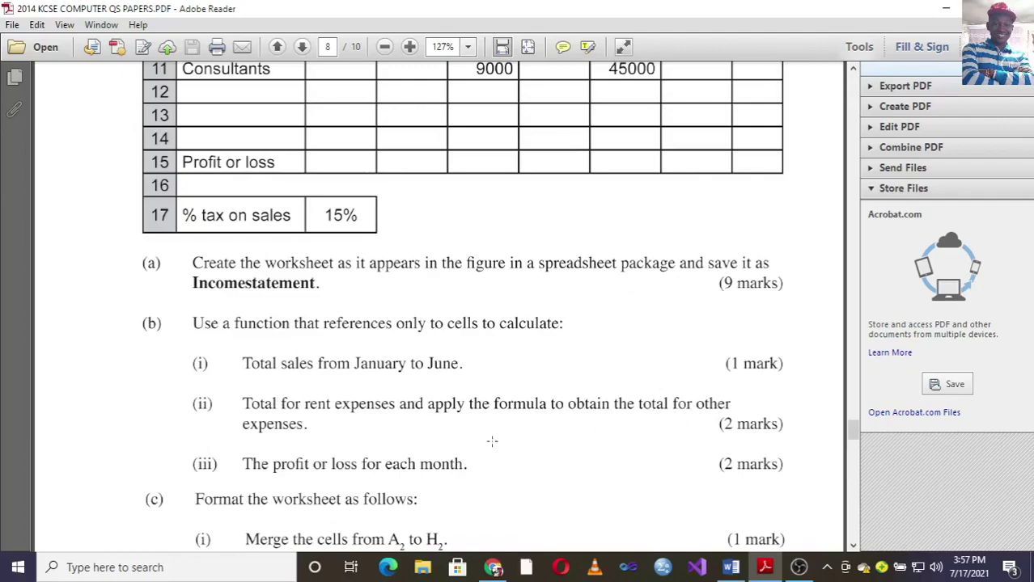
Step: Close the open Word document and open Incomestatement.xlsx in Excel from the 2013 KCSE folder on the desktop
click(945, 8)
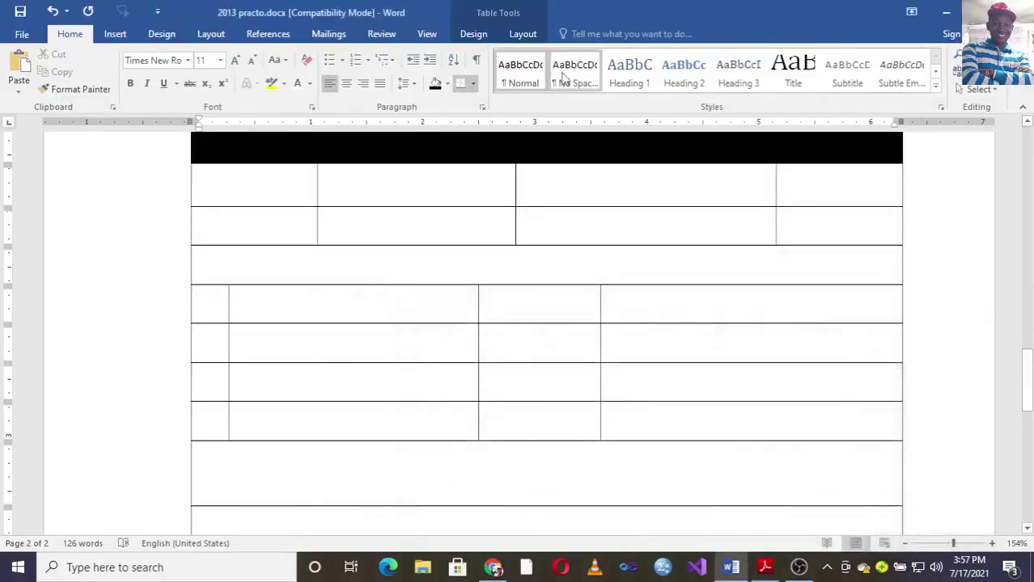
key(alt+F4)
click(518, 309)
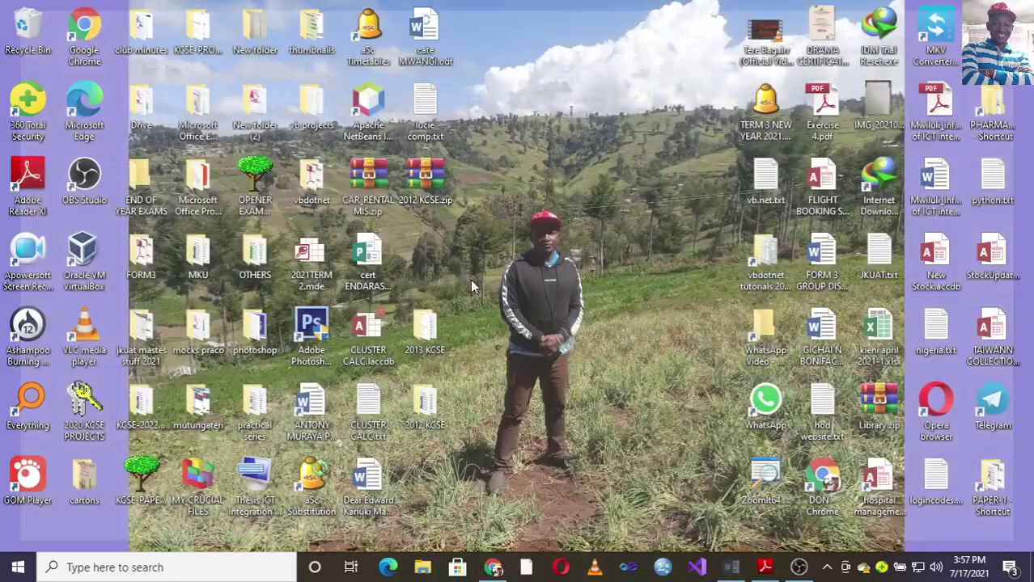
double_click(433, 350)
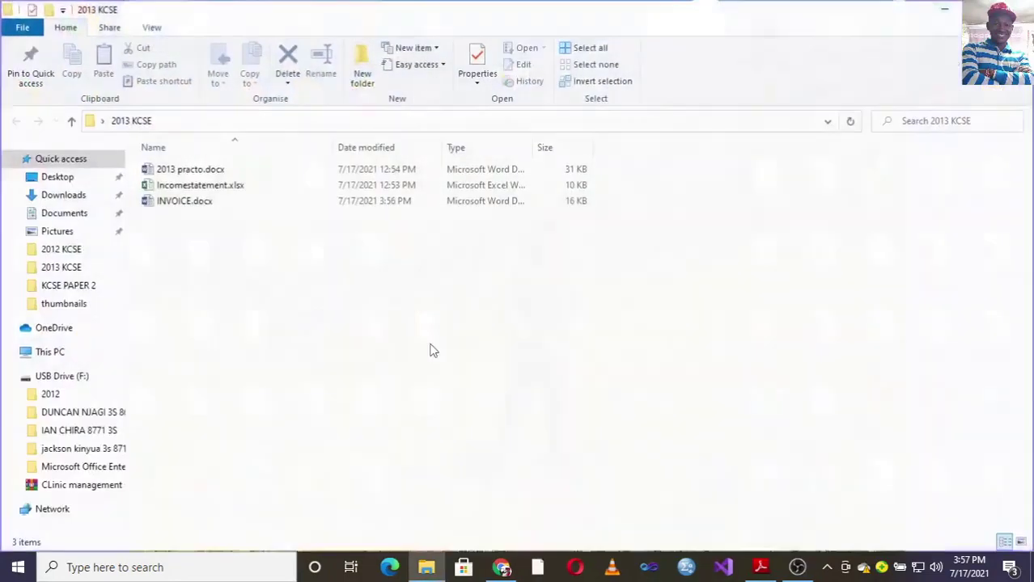
double_click(220, 183)
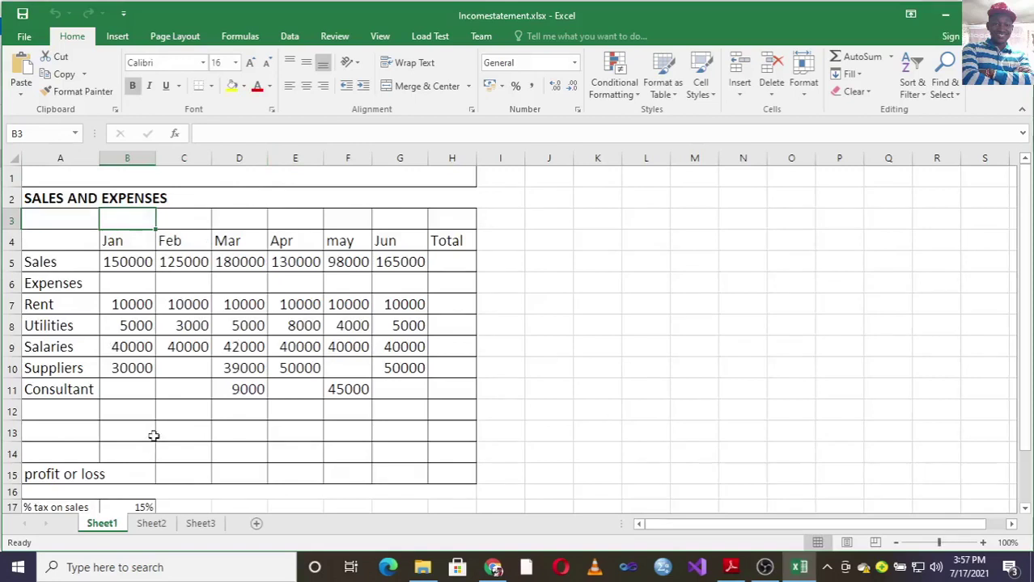
Step: Merge cells A1 to H2 holding the SALES AND EXPENSES title and turn off the centre alignment
drag(45, 194, 369, 181)
click(417, 85)
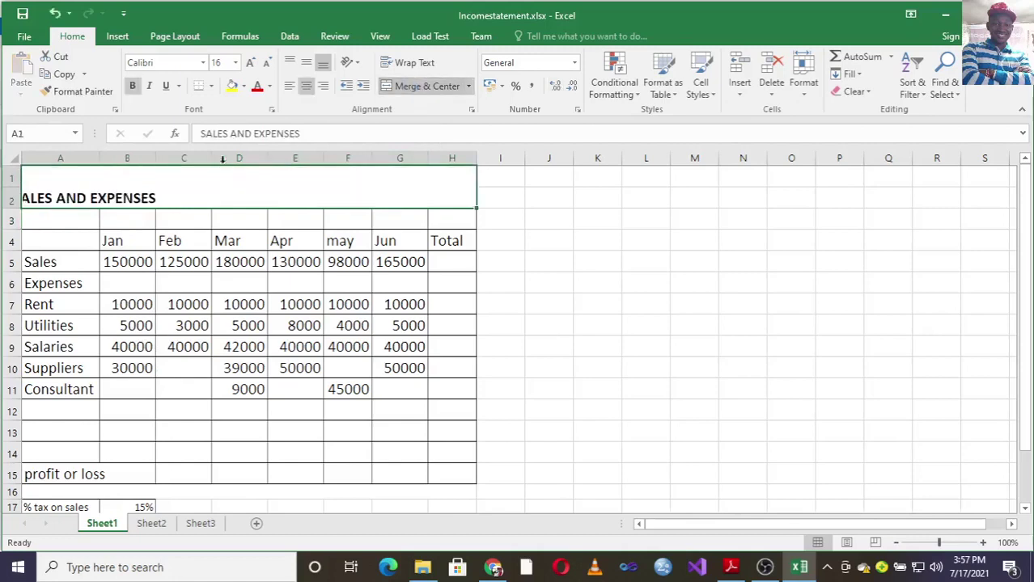
click(310, 89)
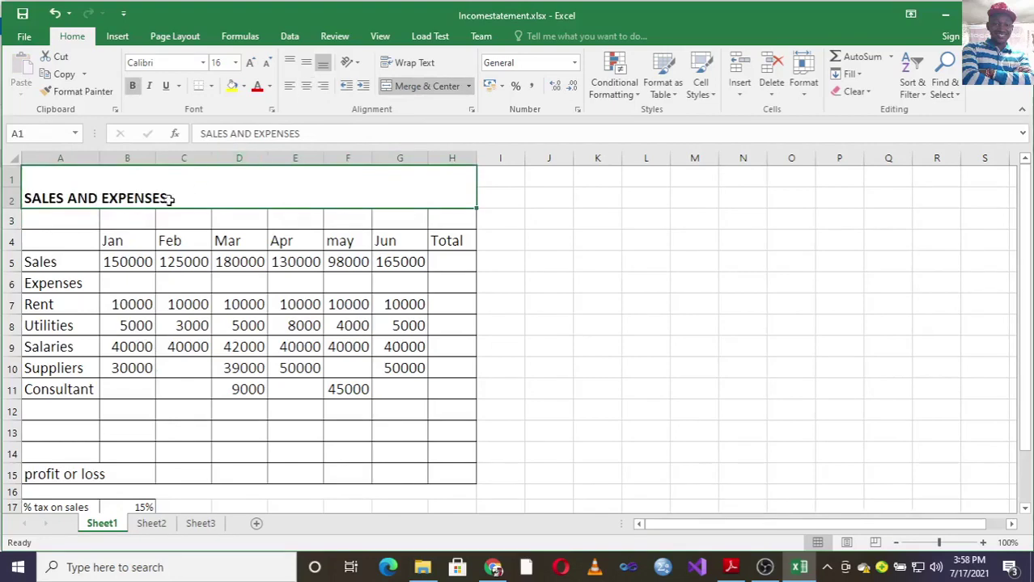
Step: Set the font of the entire worksheet to Times New Roman
click(14, 159)
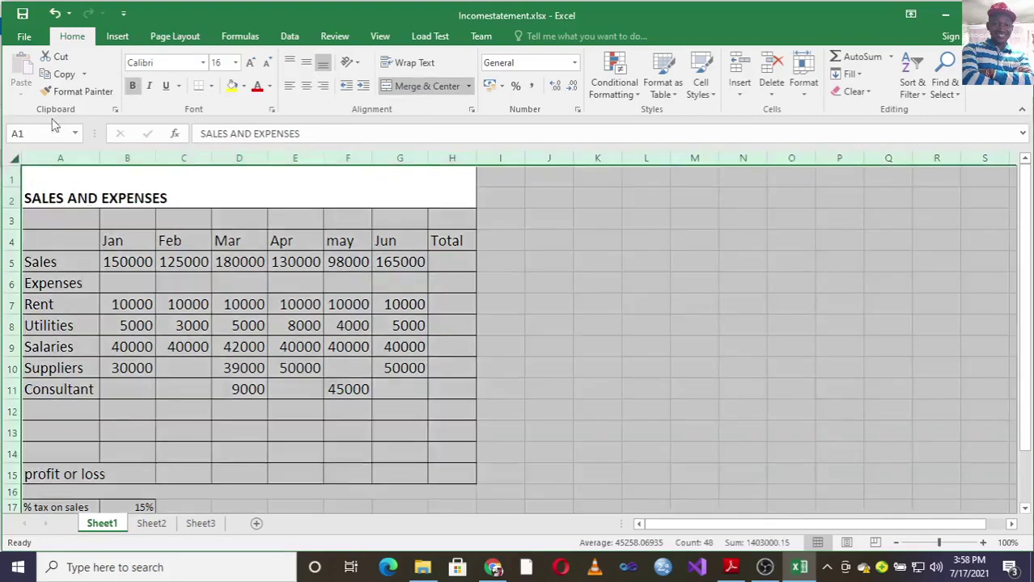
click(203, 63)
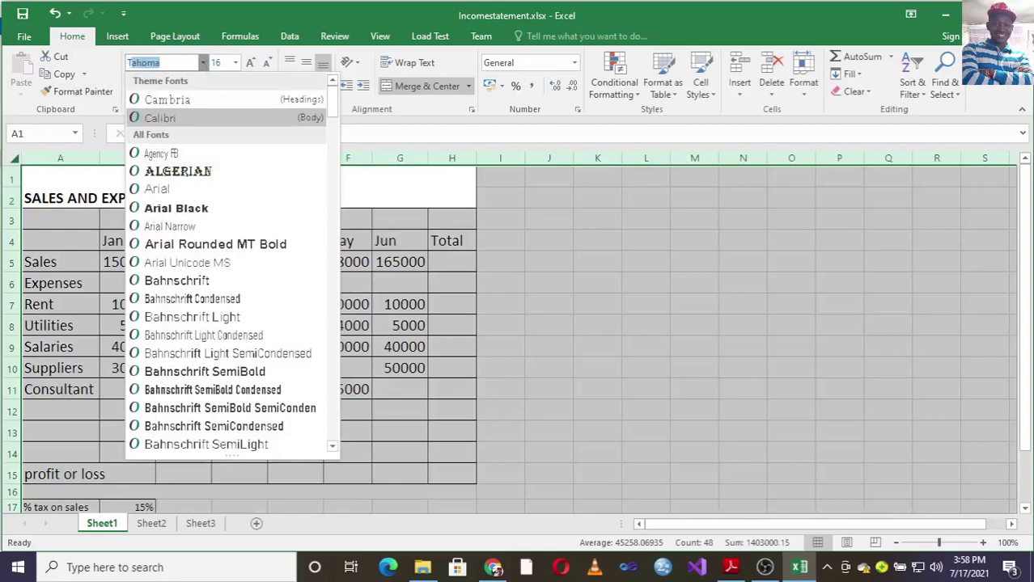
text(times New R)
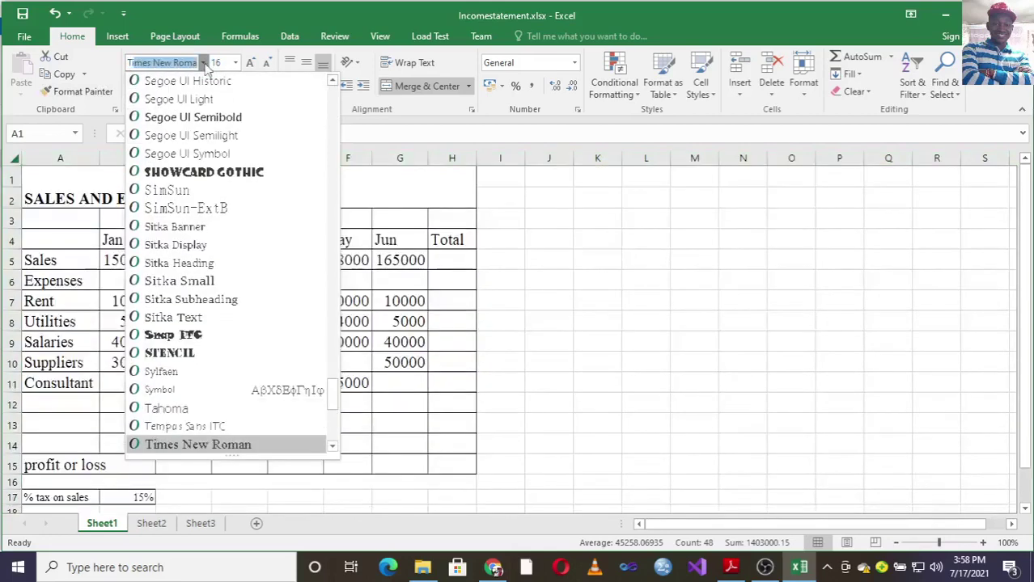
key(Return)
click(558, 320)
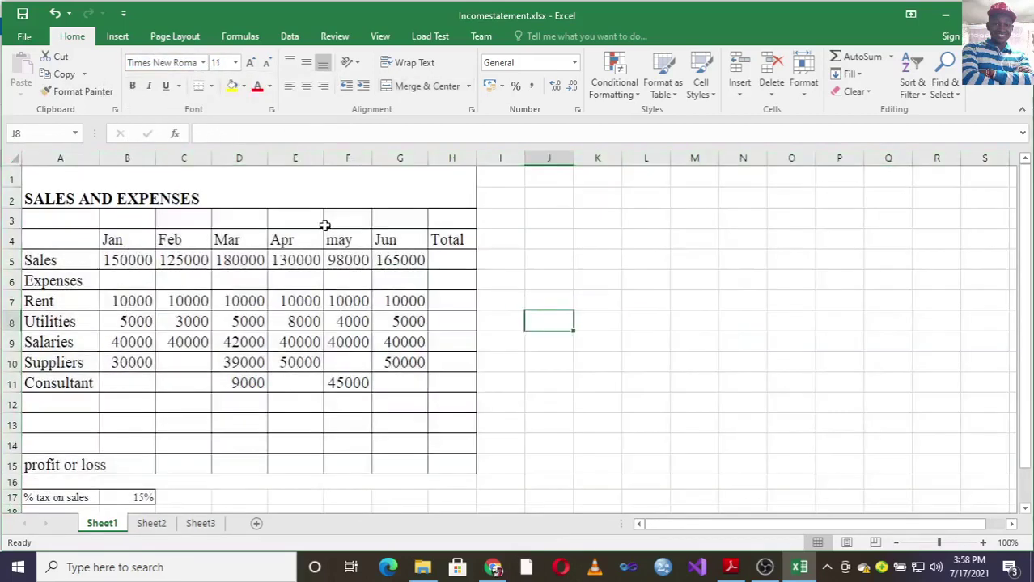
click(152, 191)
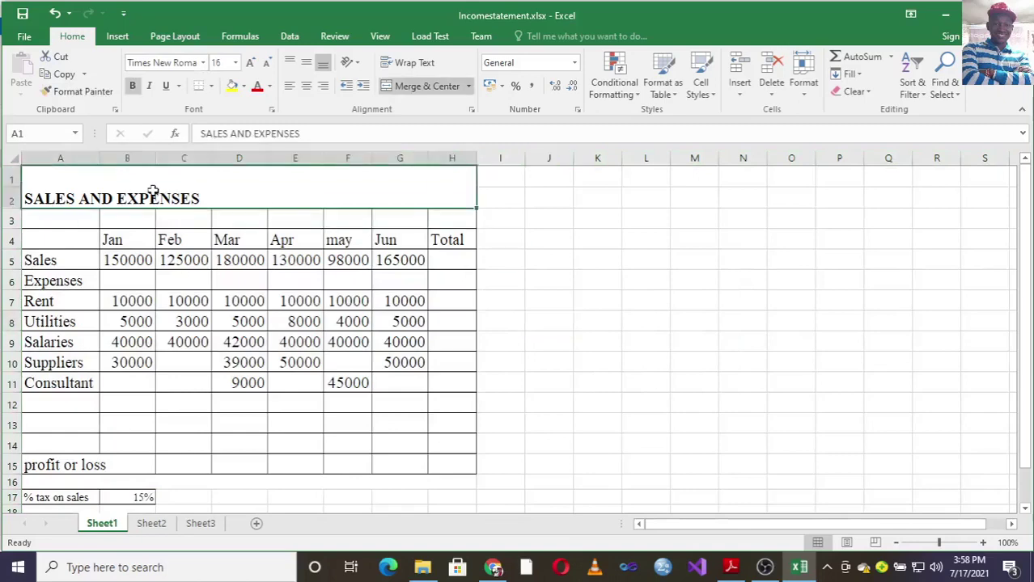
click(611, 305)
scroll(246, 321, down, 1)
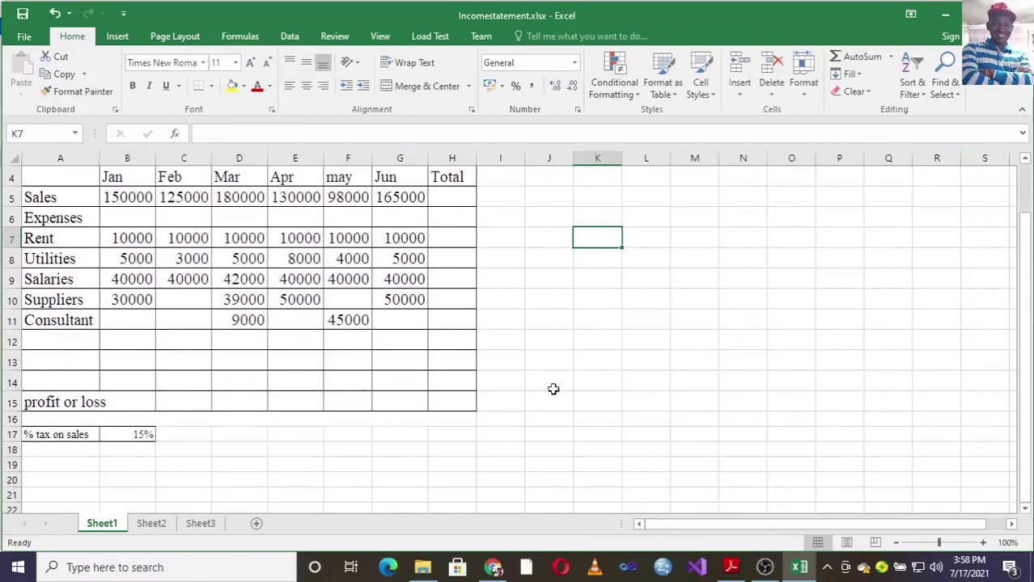
scroll(386, 385, up, 1)
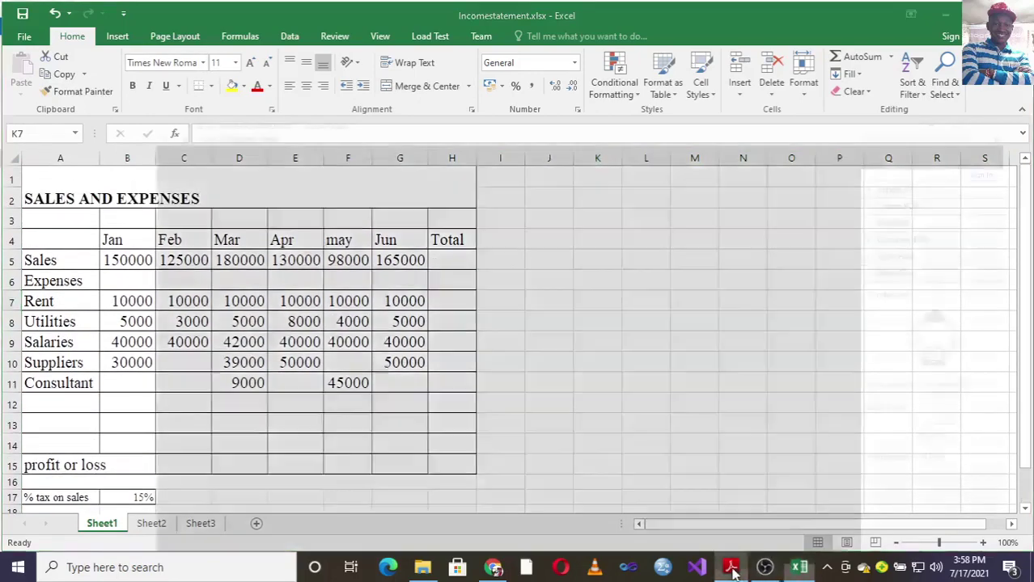
Step: Check the question paper, then total the January to June sales in H5 with =SUM(B5:G5)
click(731, 567)
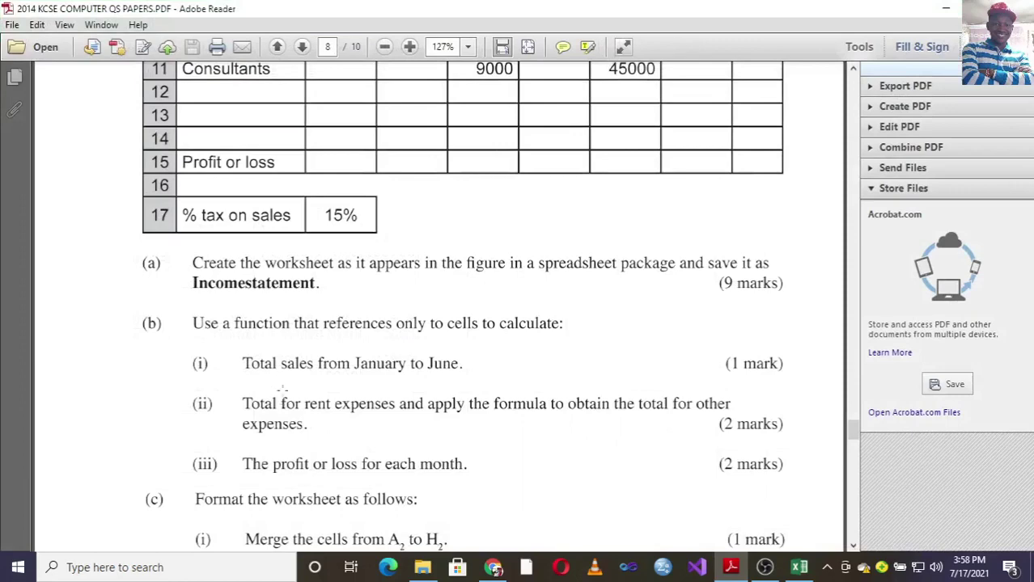
key(alt+Tab)
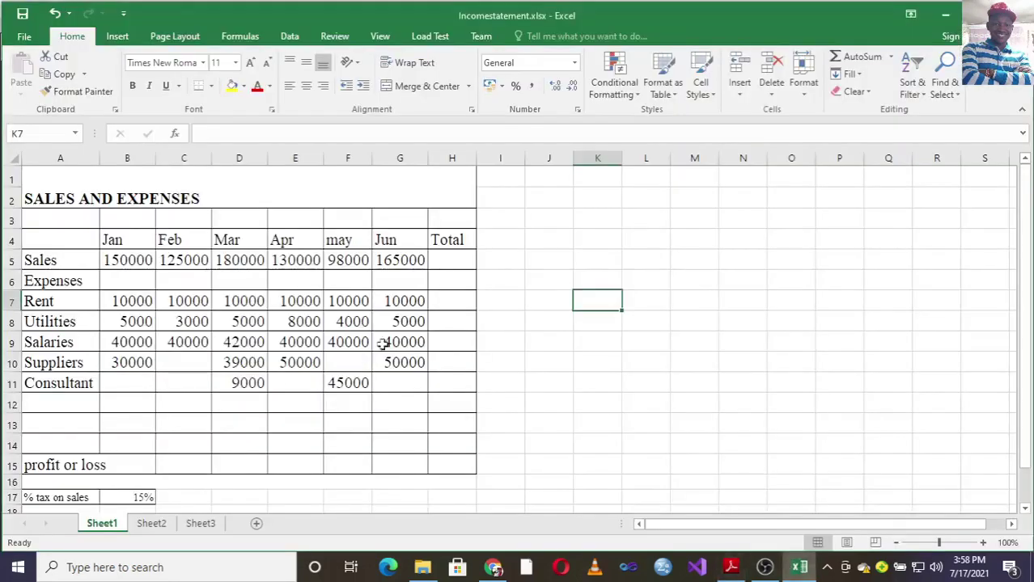
click(438, 263)
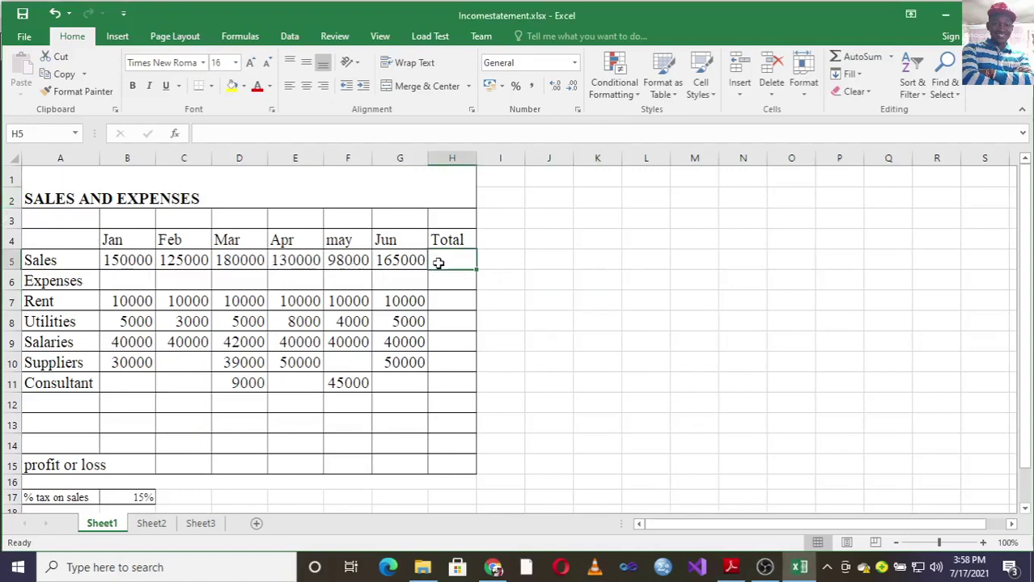
text(=)
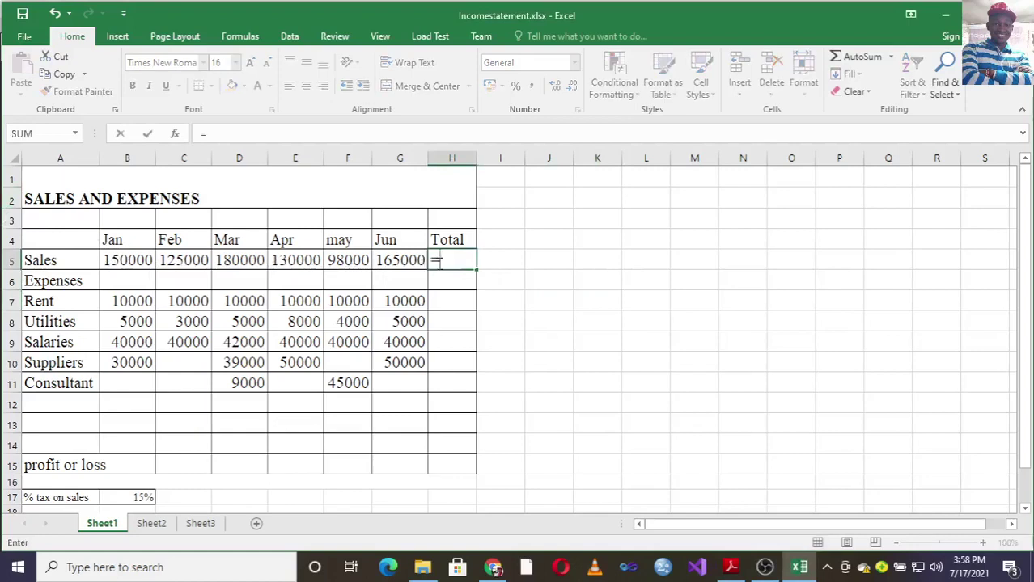
text(SU)
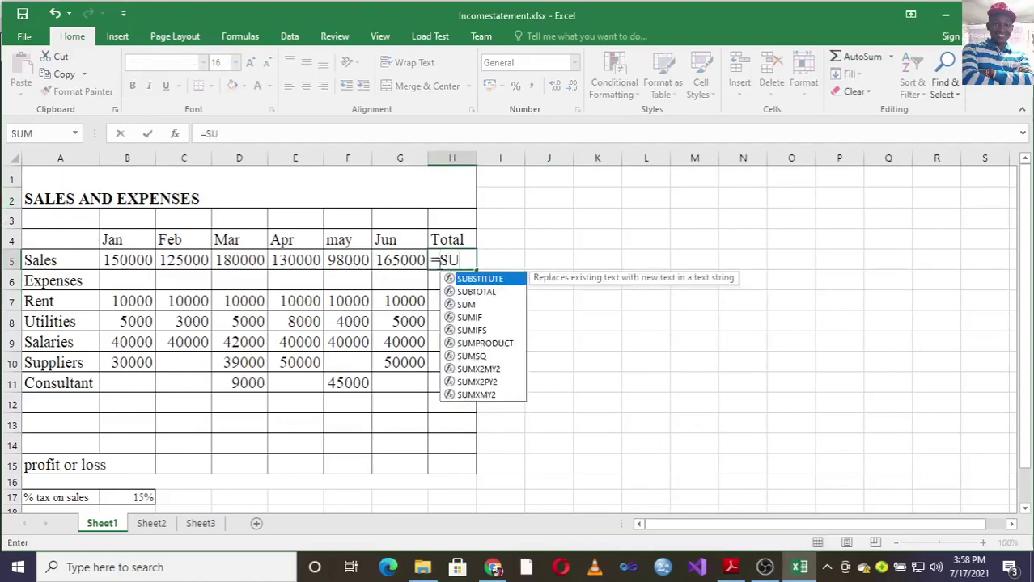
text(M()
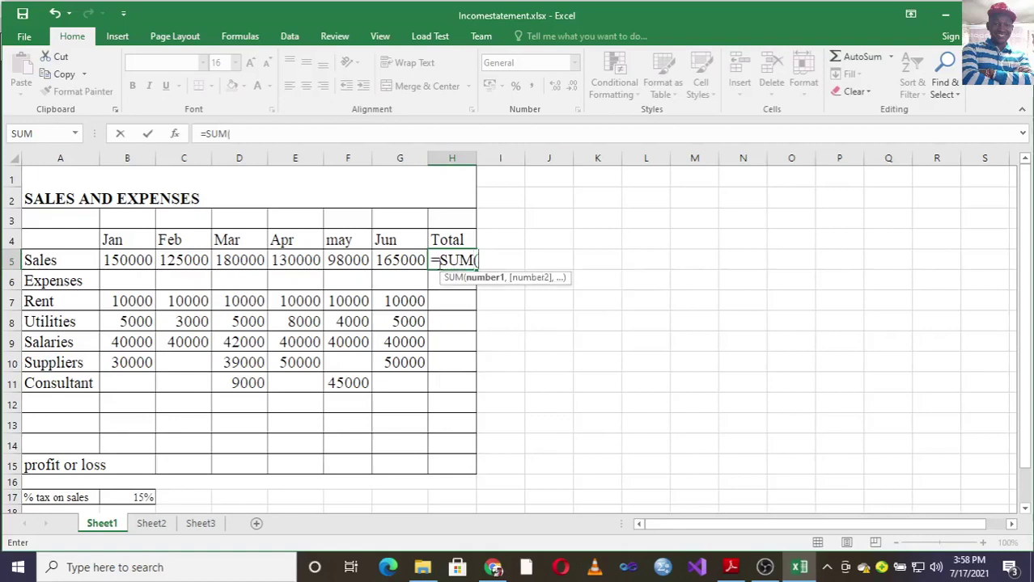
click(116, 259)
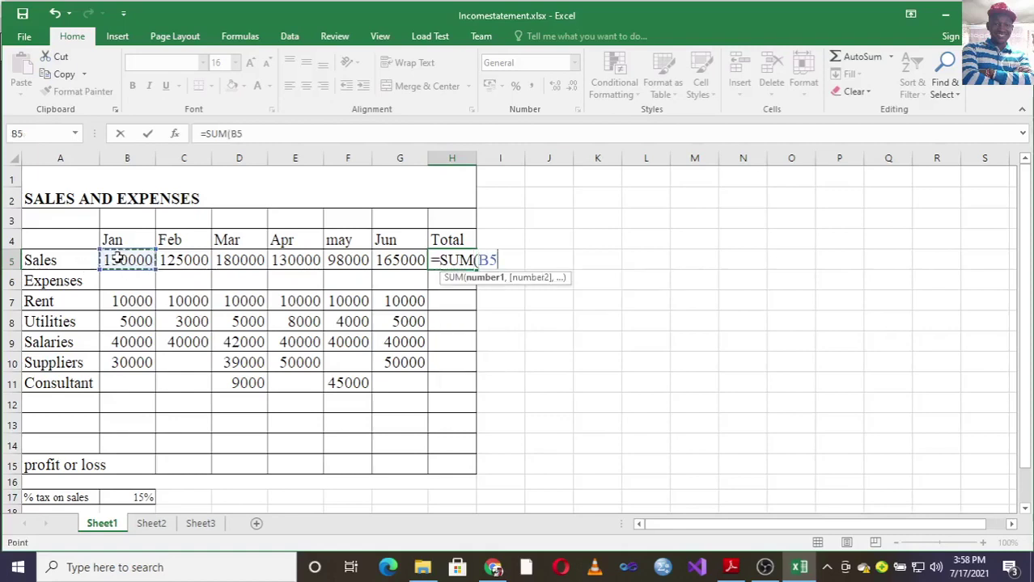
key(F8)
click(374, 259)
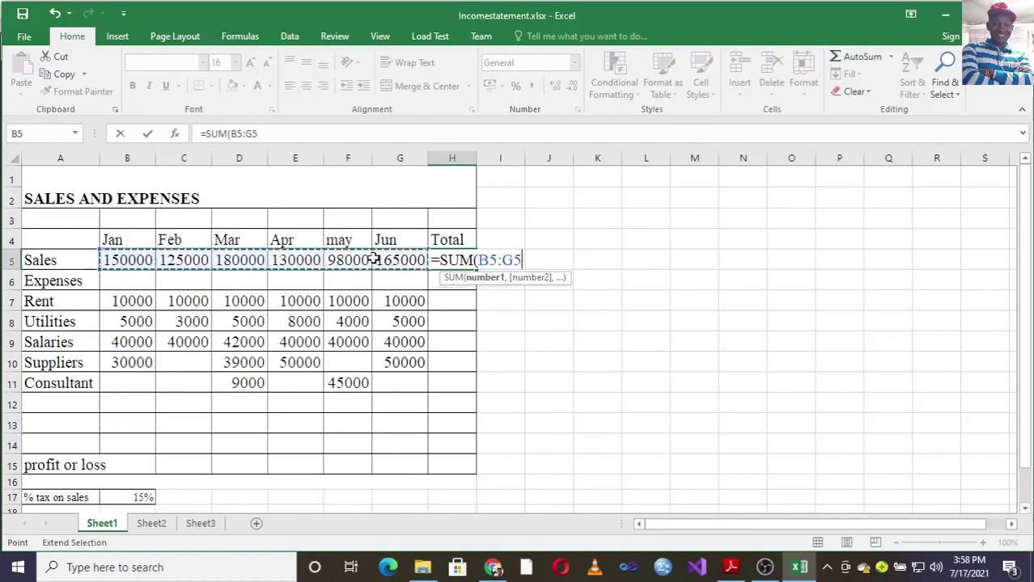
text())
key(Return)
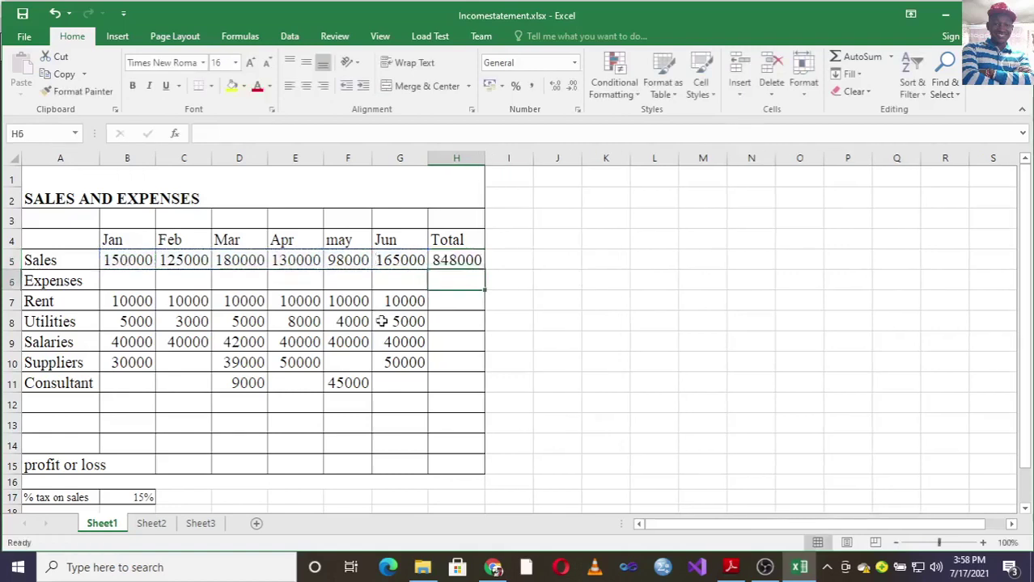
click(455, 263)
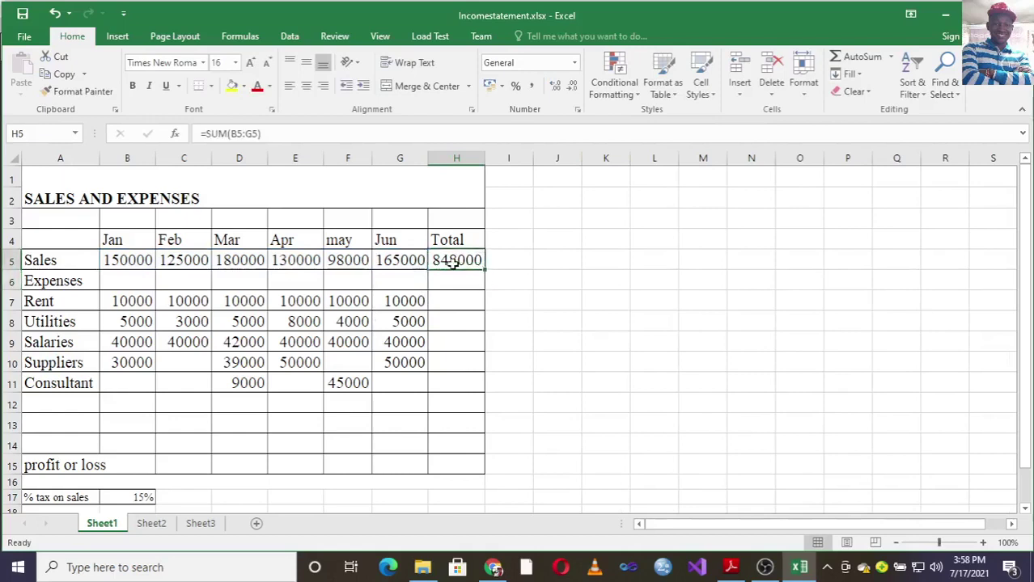
Step: Total the rent in H7 with =SUM(B7:G7) and copy the formula down to H11 for the other expenses
click(454, 300)
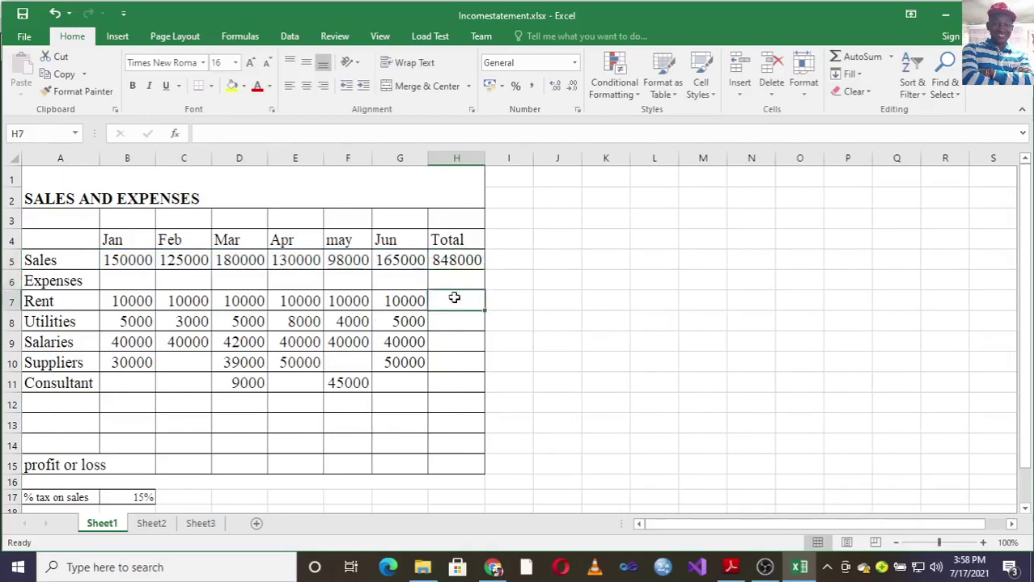
text(=R)
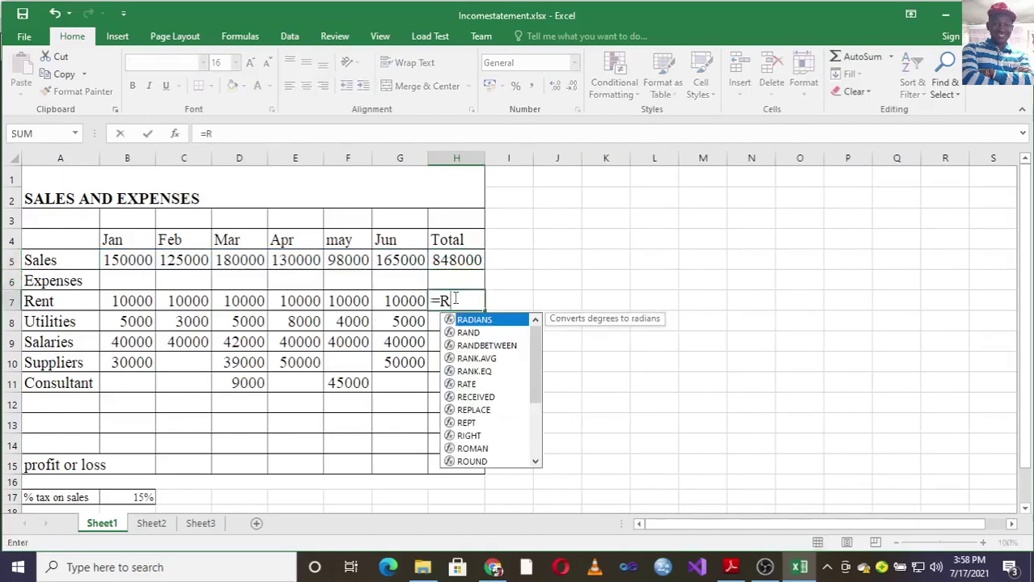
key(BackSpace)
text(SUM()
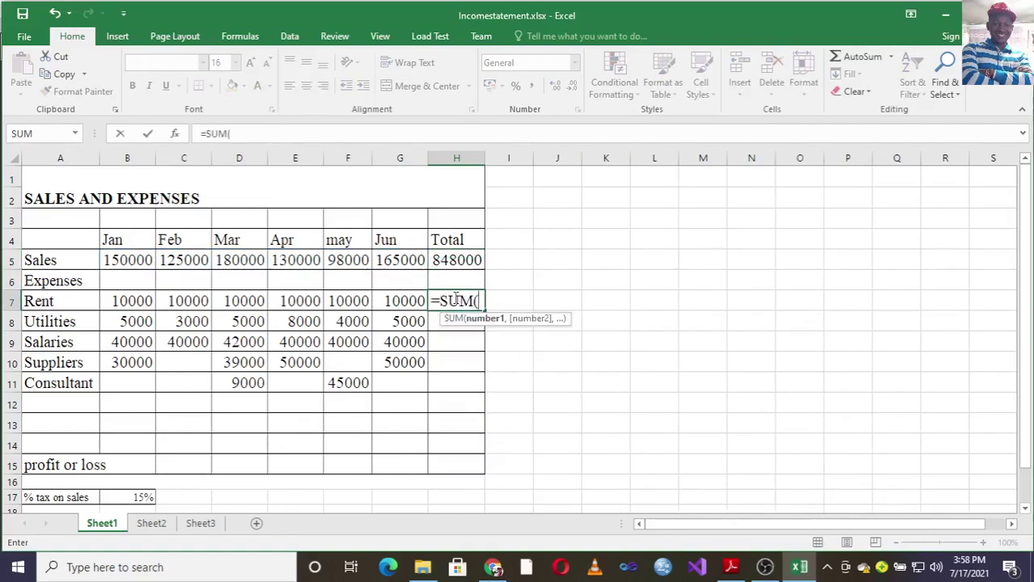
click(135, 302)
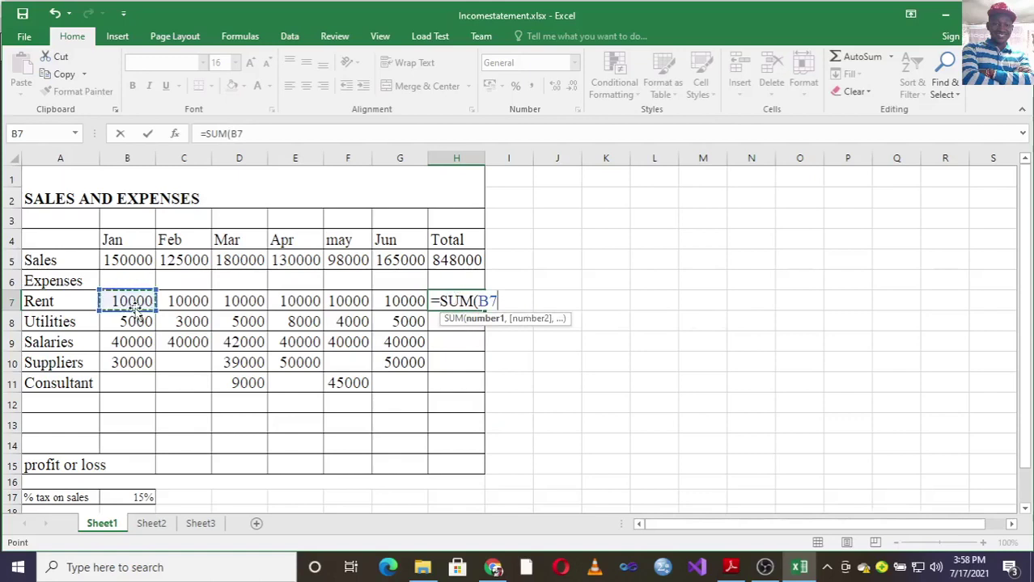
key(F8)
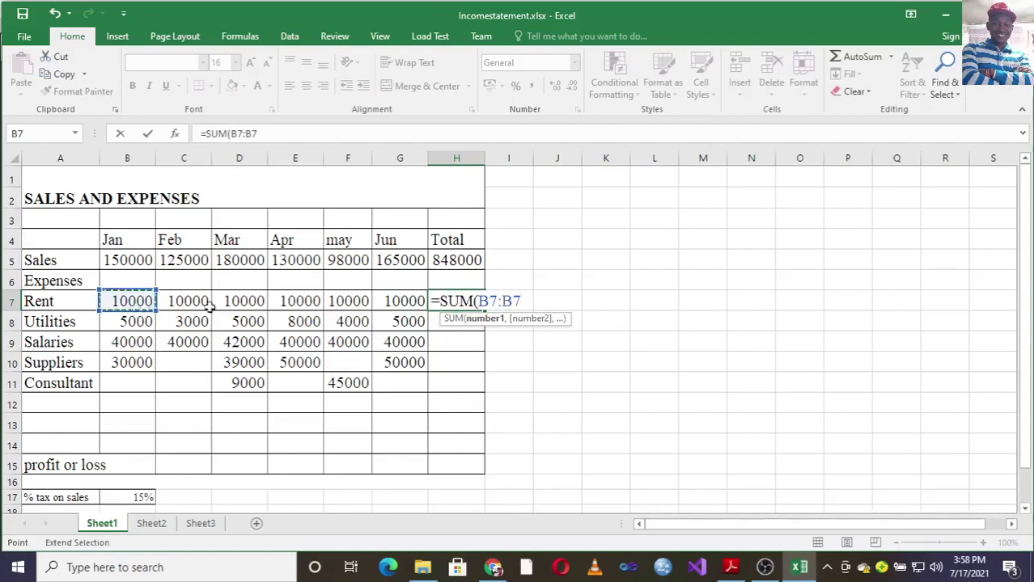
click(387, 301)
text())
key(Return)
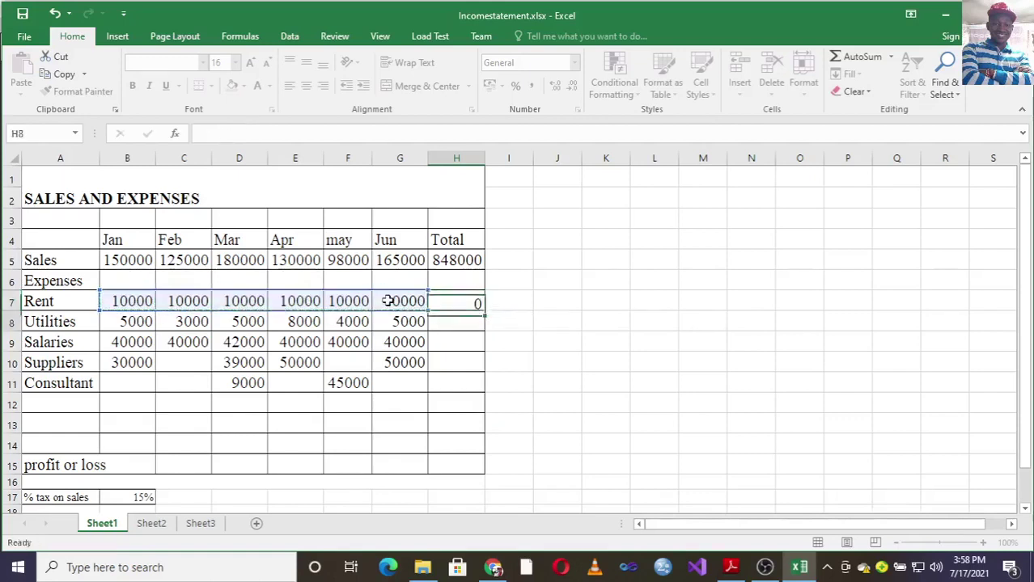
click(474, 304)
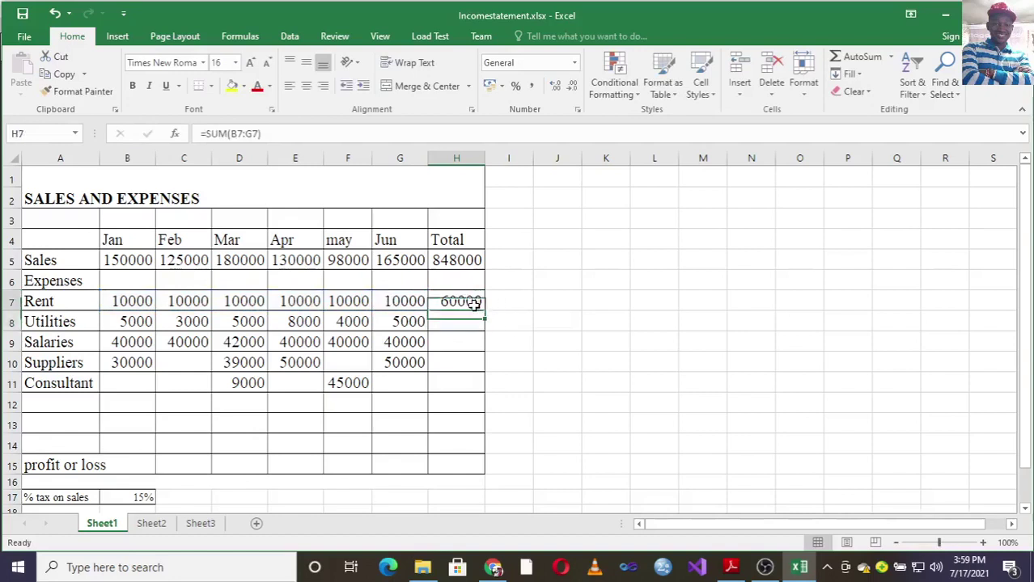
mouse_move(483, 313)
mouse_down()
mouse_move(483, 366)
mouse_move(464, 394)
mouse_up()
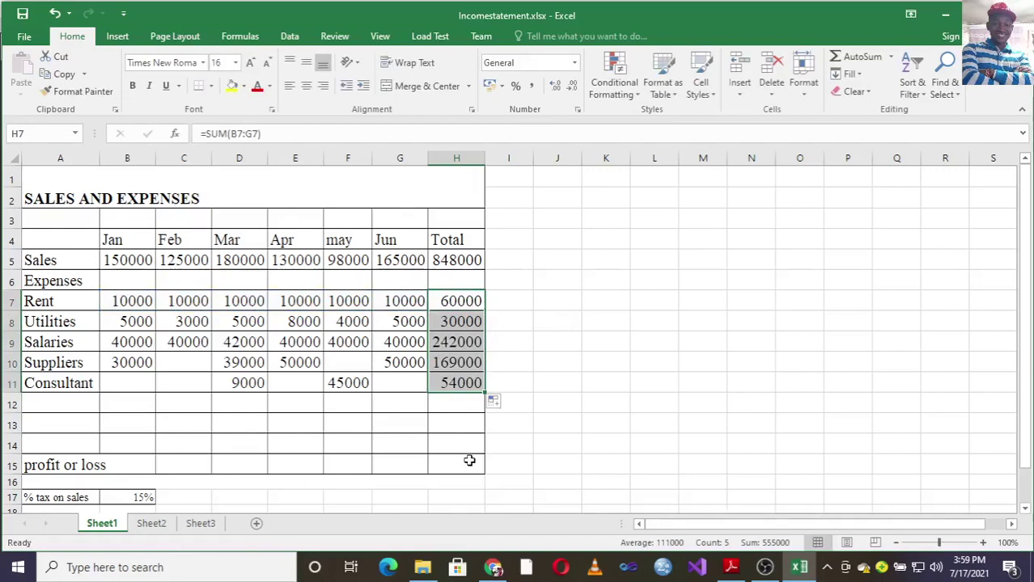
Step: Colour the totals in H5 to H11 red
drag(462, 260, 460, 383)
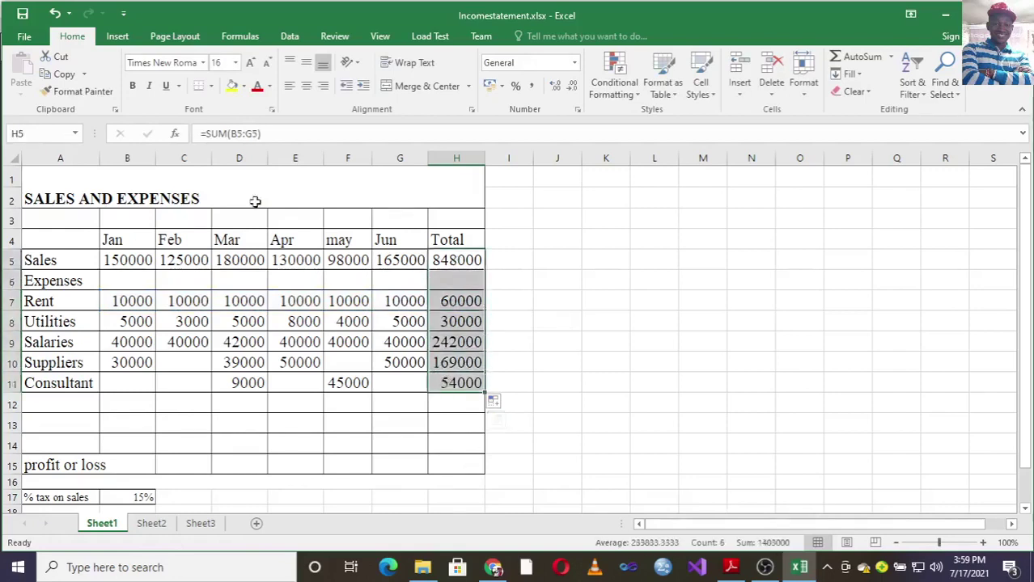
click(257, 86)
click(553, 325)
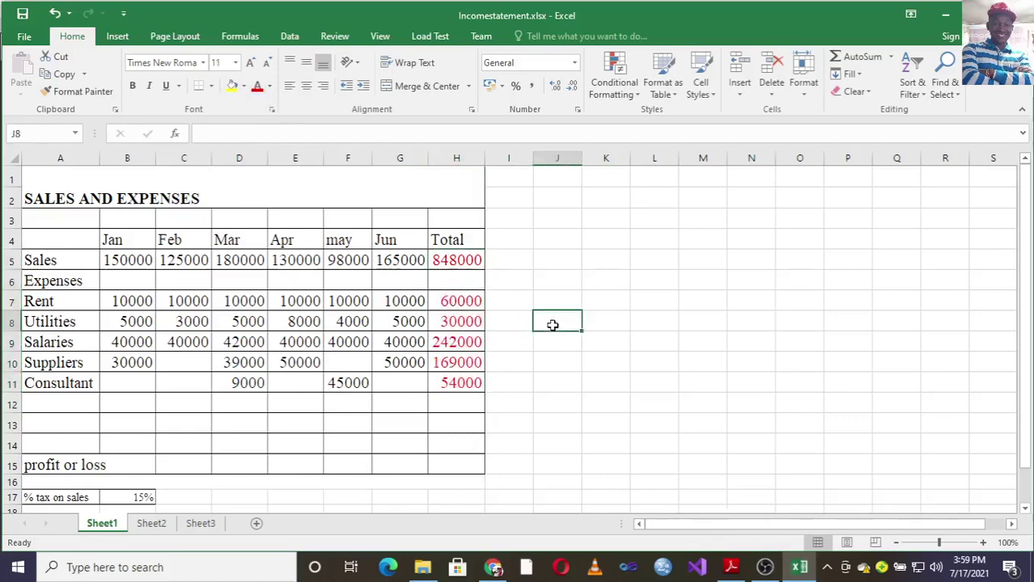
Step: Check the profit or loss task in the question paper, then widen column A to fit the "profit or loss" label
click(728, 567)
scroll(353, 418, down, 1)
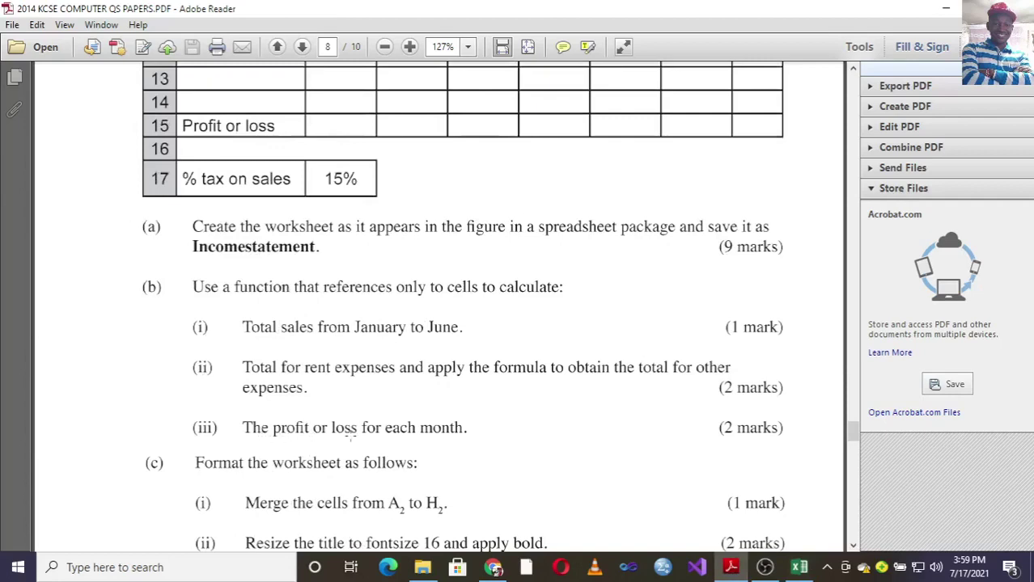
scroll(409, 417, down, 1)
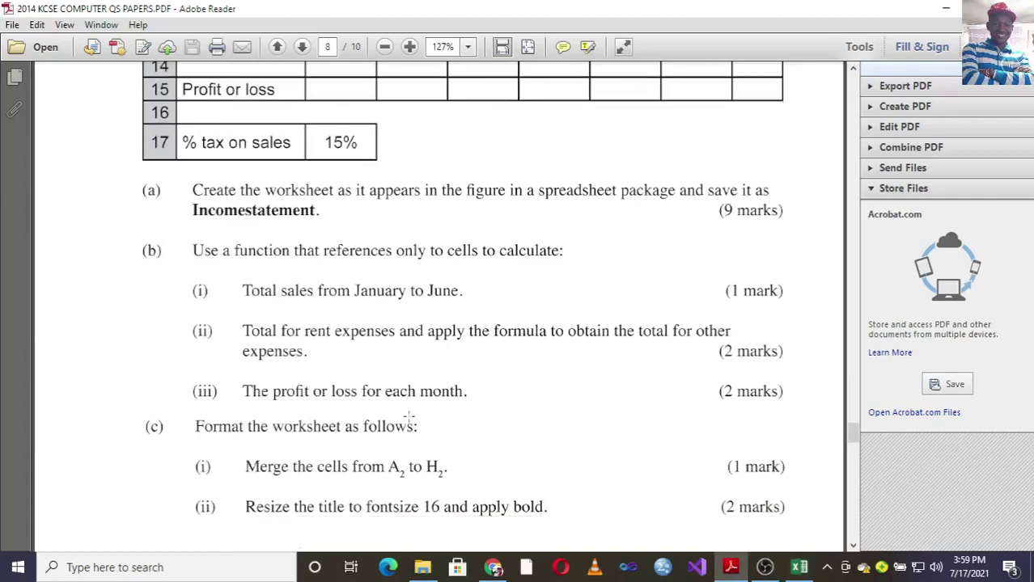
click(799, 568)
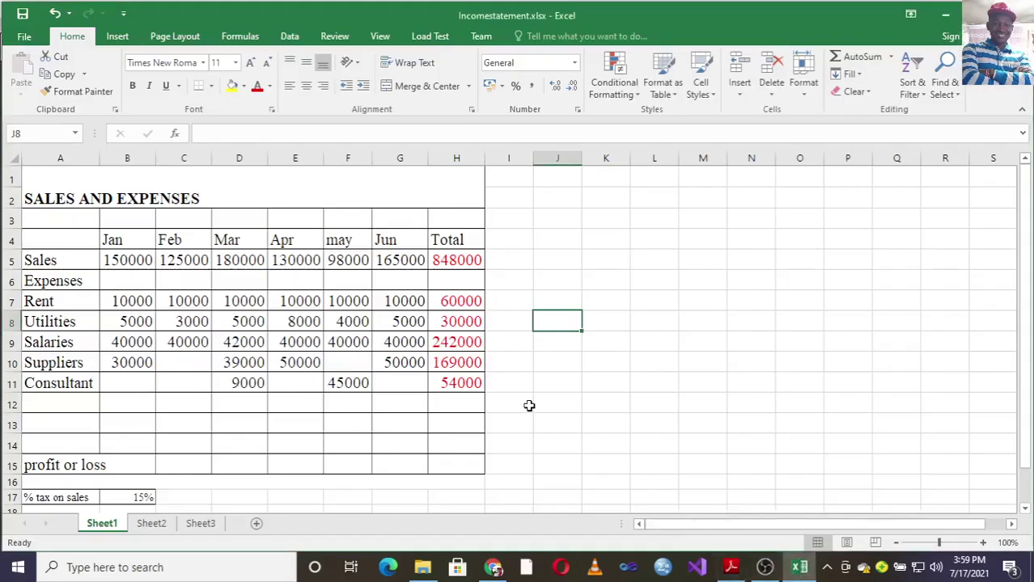
drag(100, 158, 107, 159)
Step: Calculate January's profit or loss in B15 with =B5-(B7+B8+B9+B10)
click(133, 460)
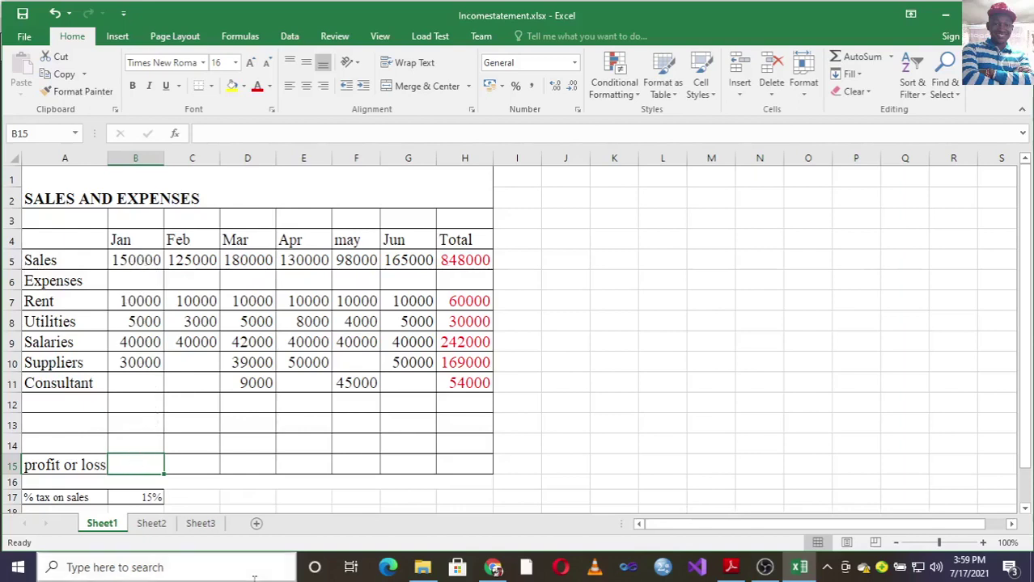
text(=)
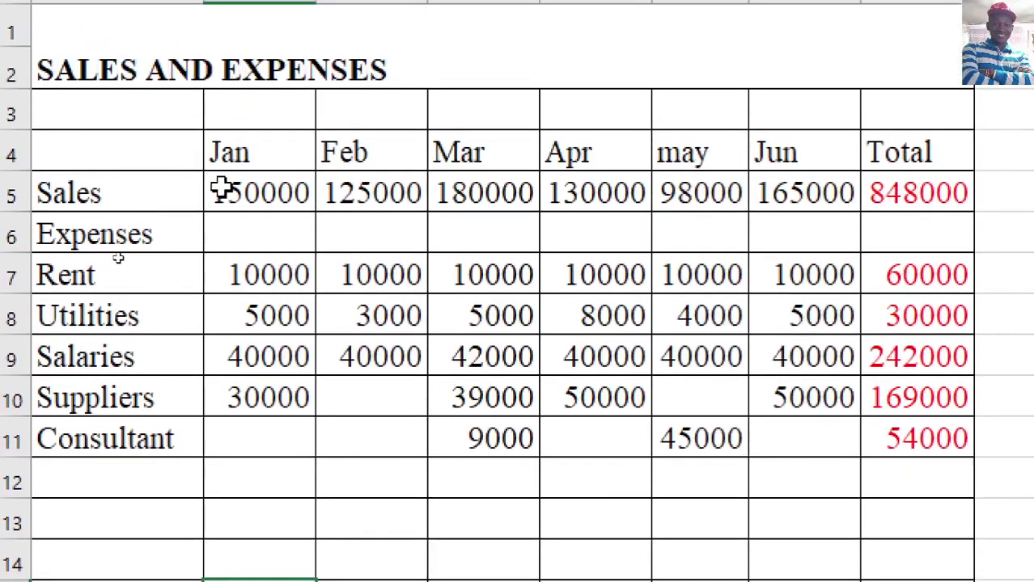
click(222, 190)
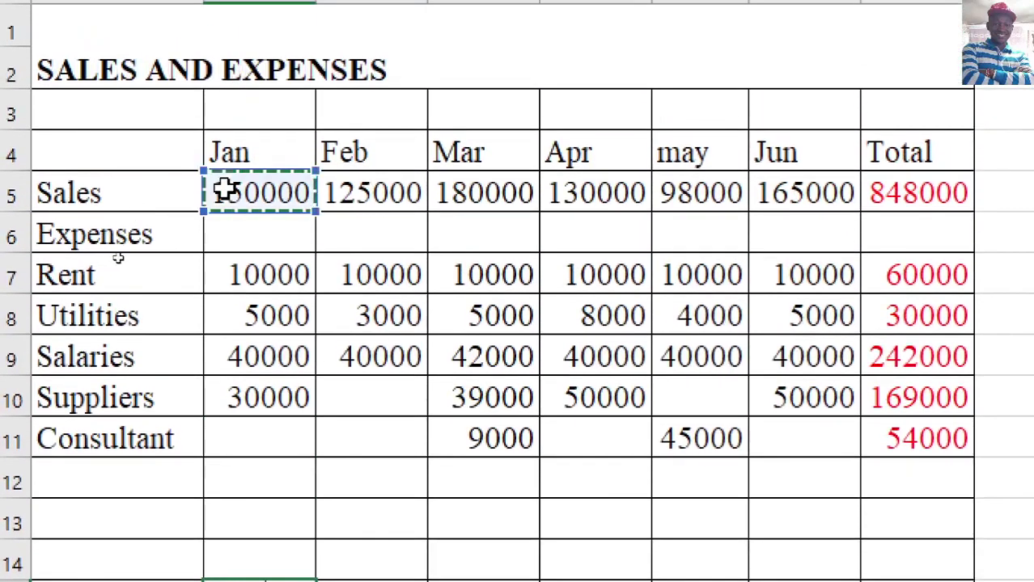
text(-)
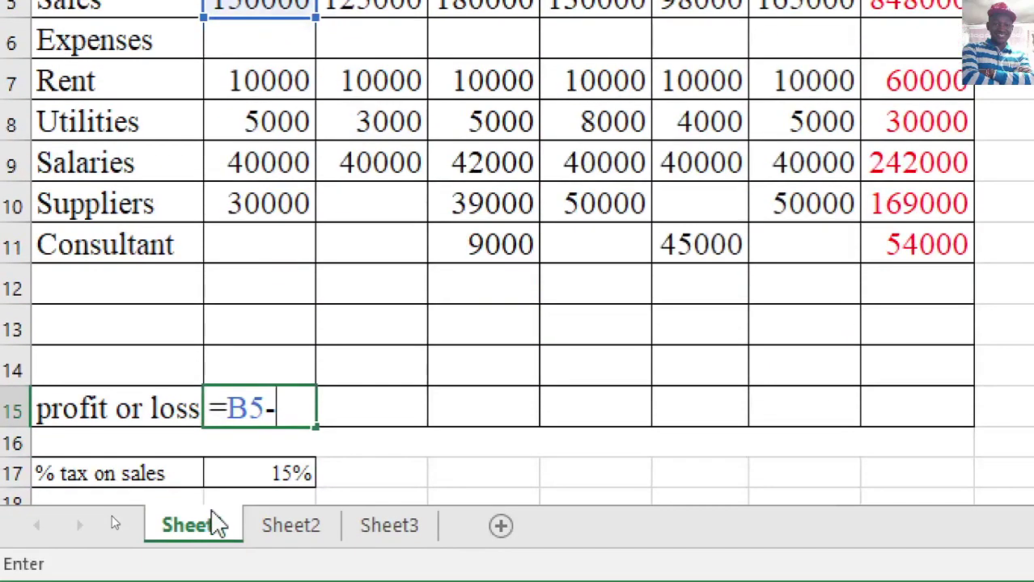
text(()
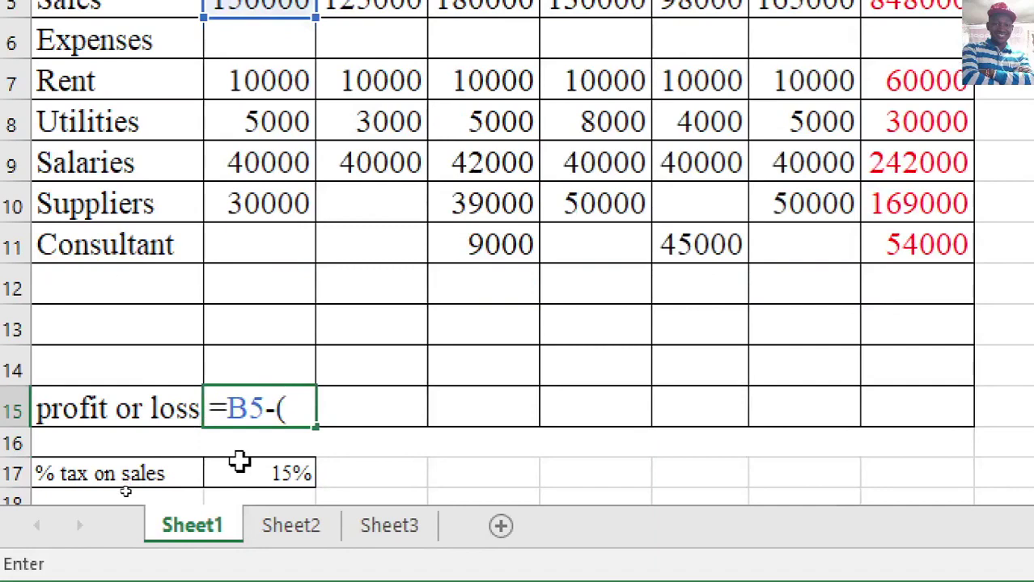
click(252, 81)
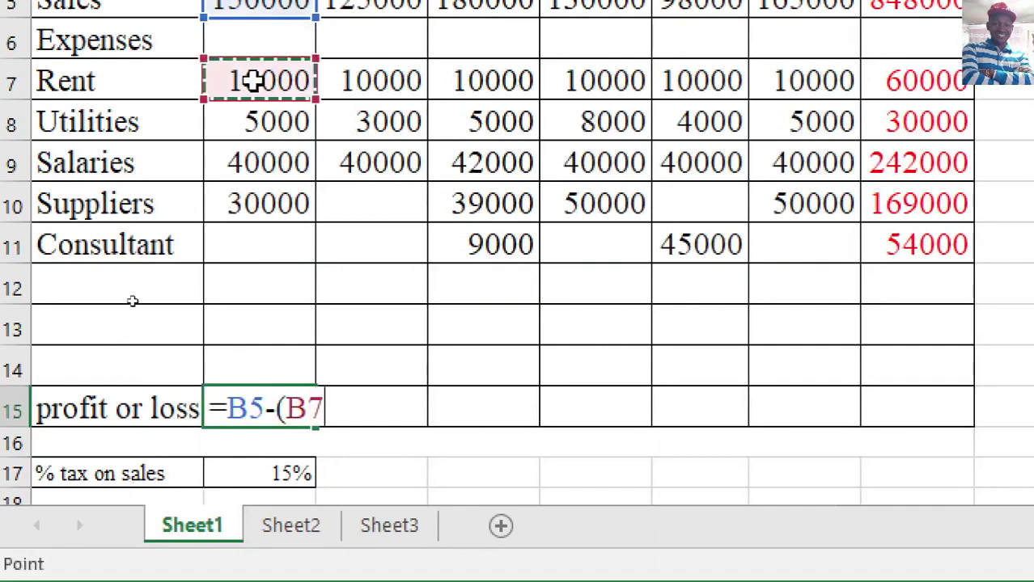
text(+)
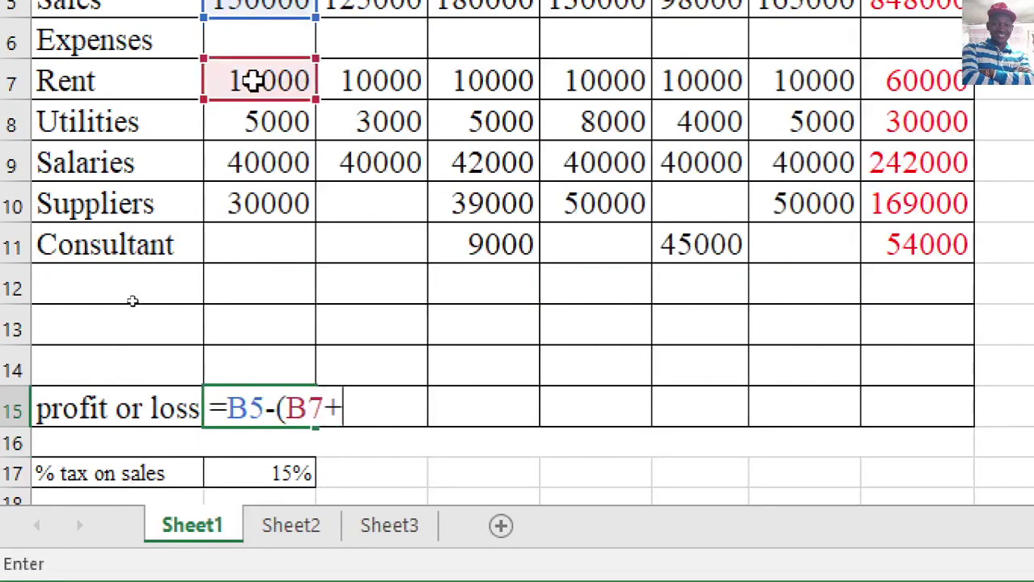
click(267, 123)
text(+)
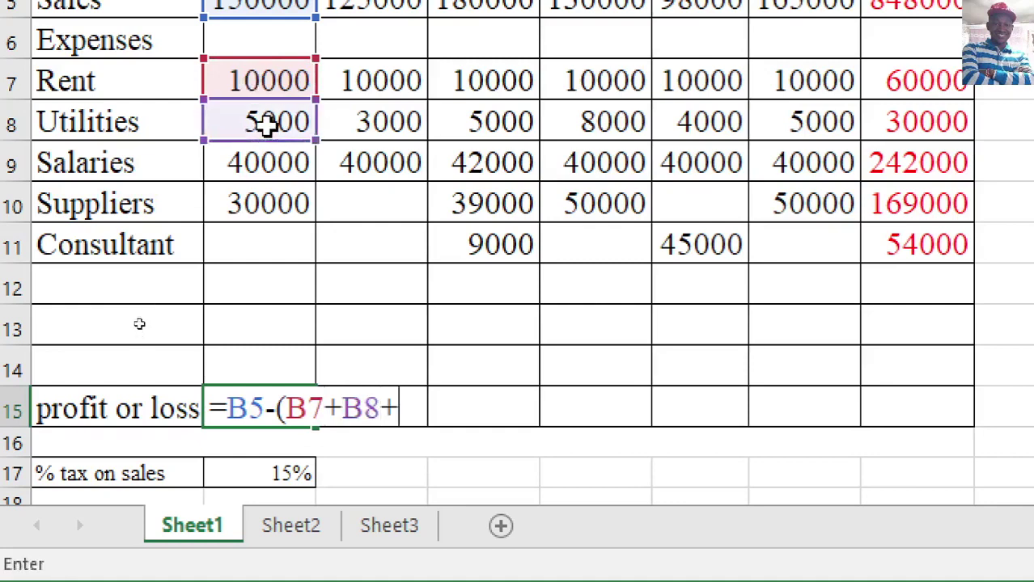
click(272, 166)
text(+)
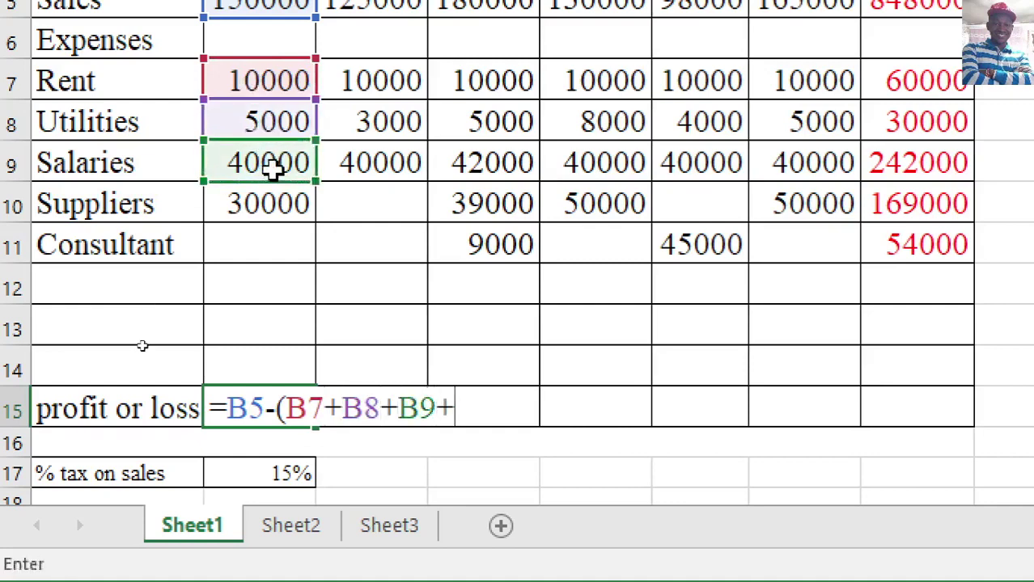
click(278, 216)
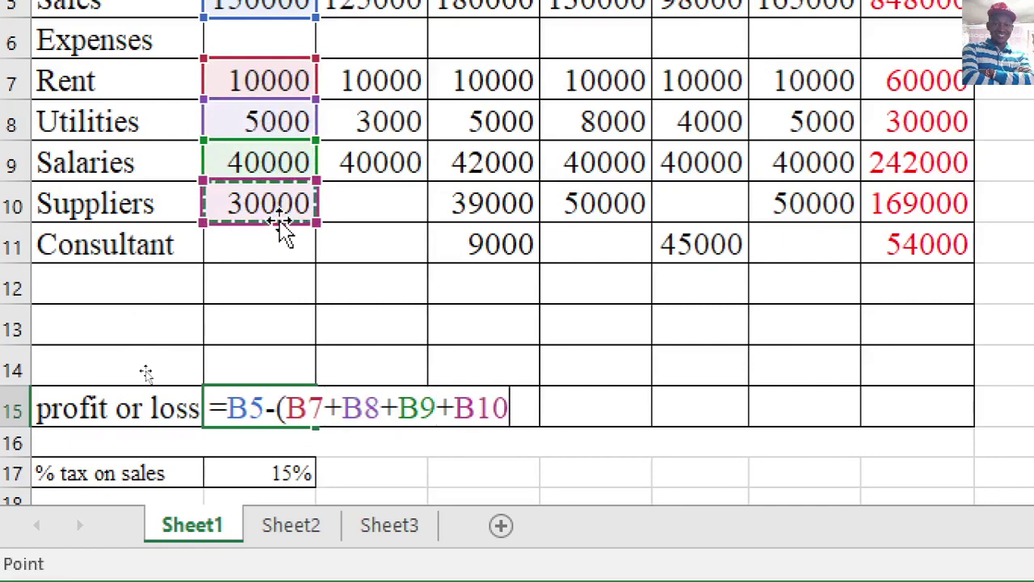
text())
key(Return)
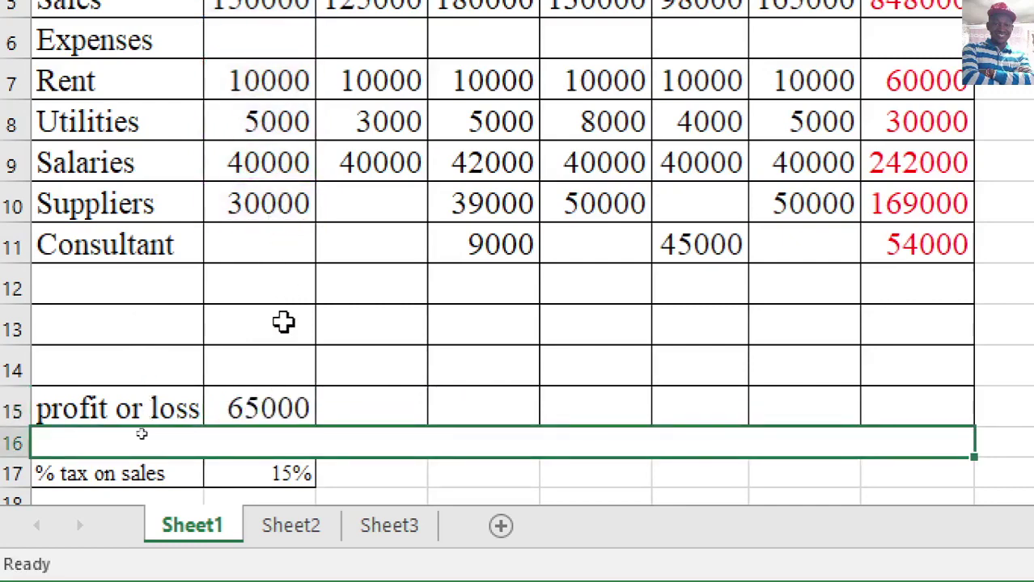
Step: Copy the profit or loss formula from B15 across to H15 and colour the results red
click(254, 408)
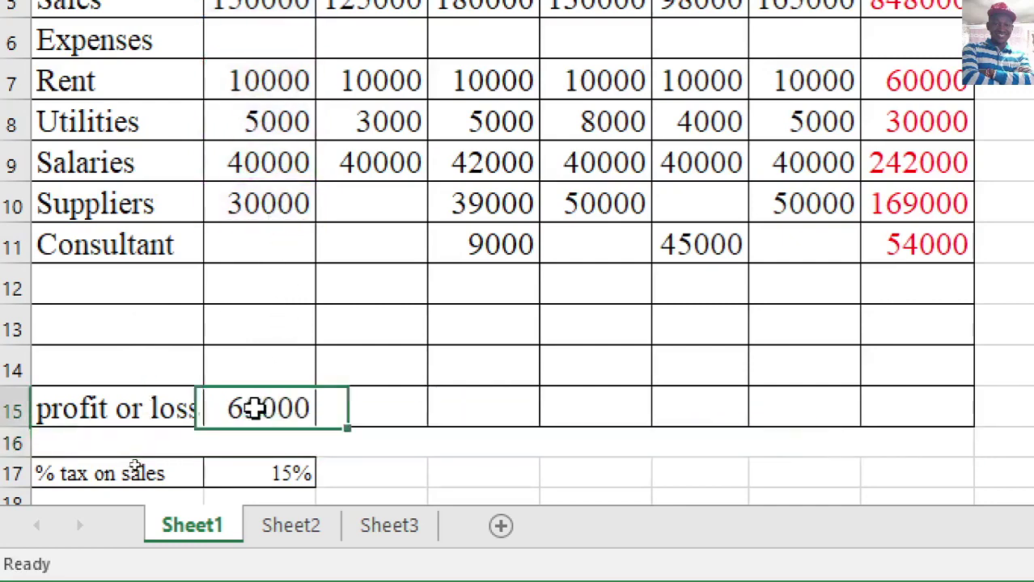
click(319, 432)
click(304, 410)
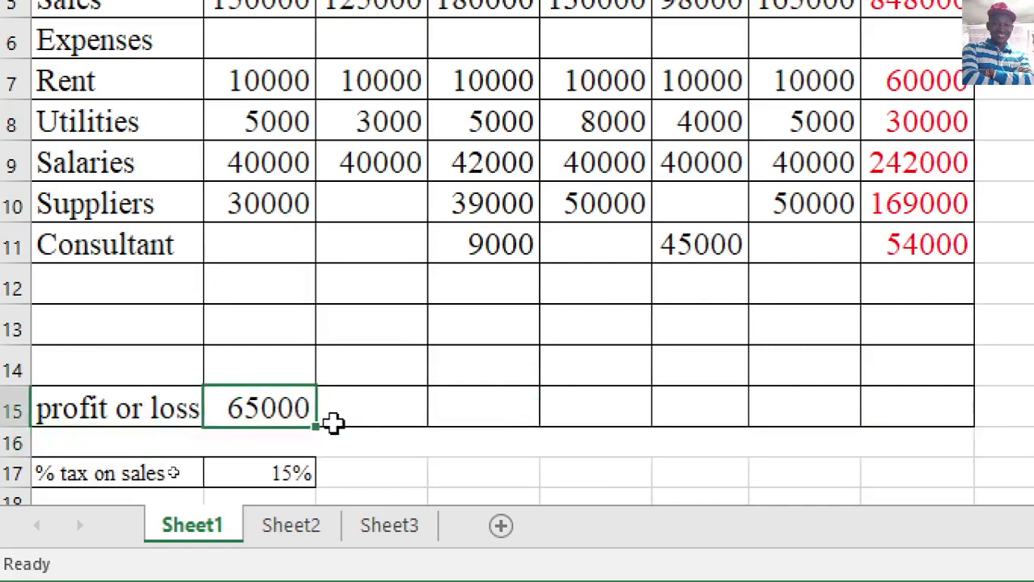
drag(317, 427, 947, 434)
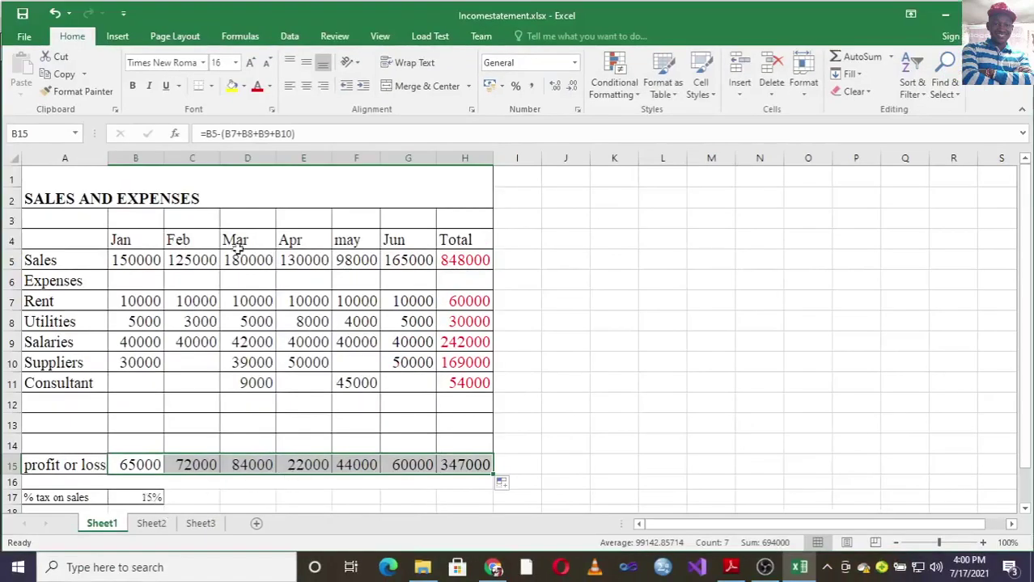
click(257, 85)
Step: Review the formatting tasks in part (c) of the question paper and compare them with the worksheet's merged title
click(731, 567)
scroll(437, 308, down, 2)
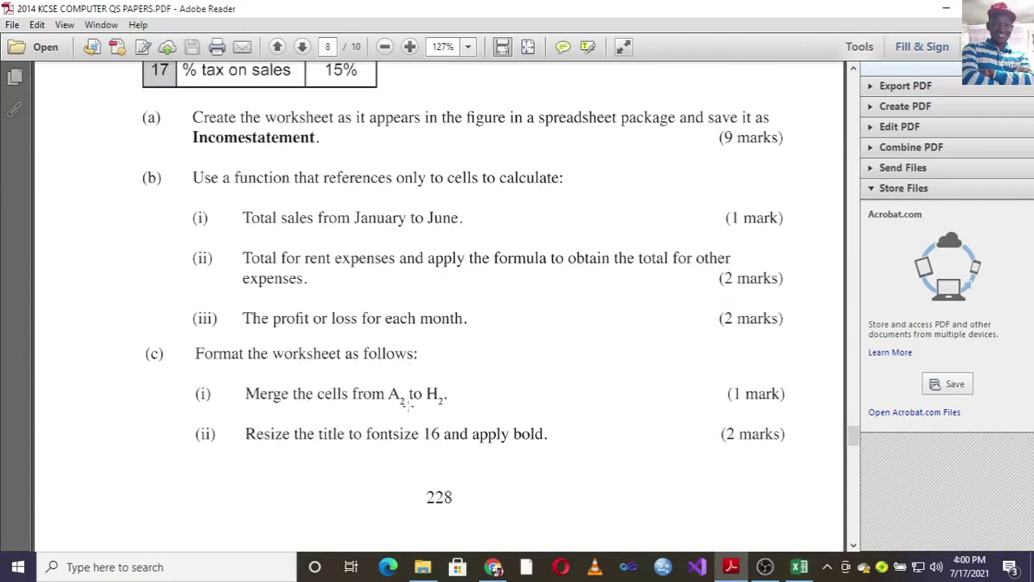
click(800, 567)
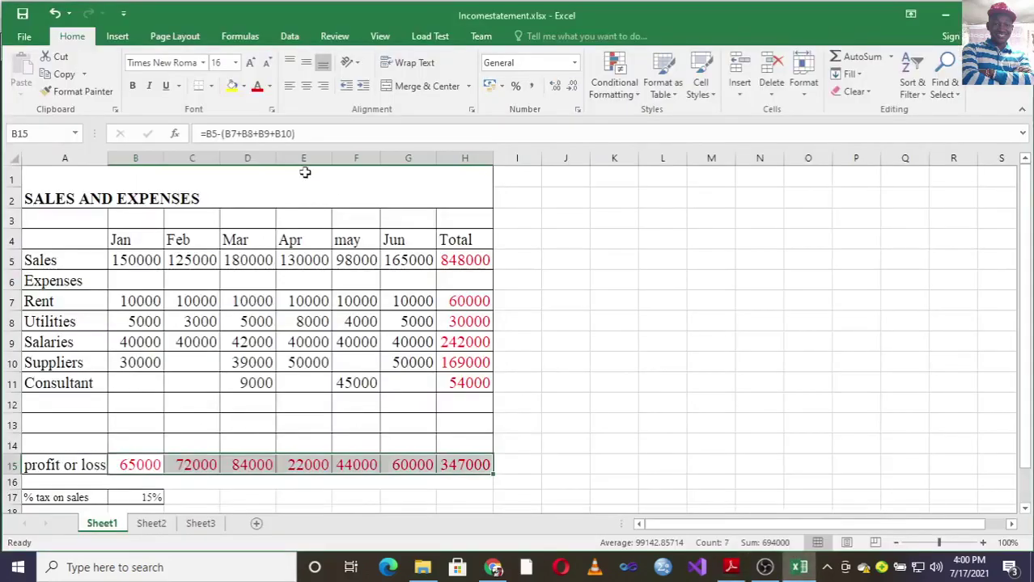
click(61, 174)
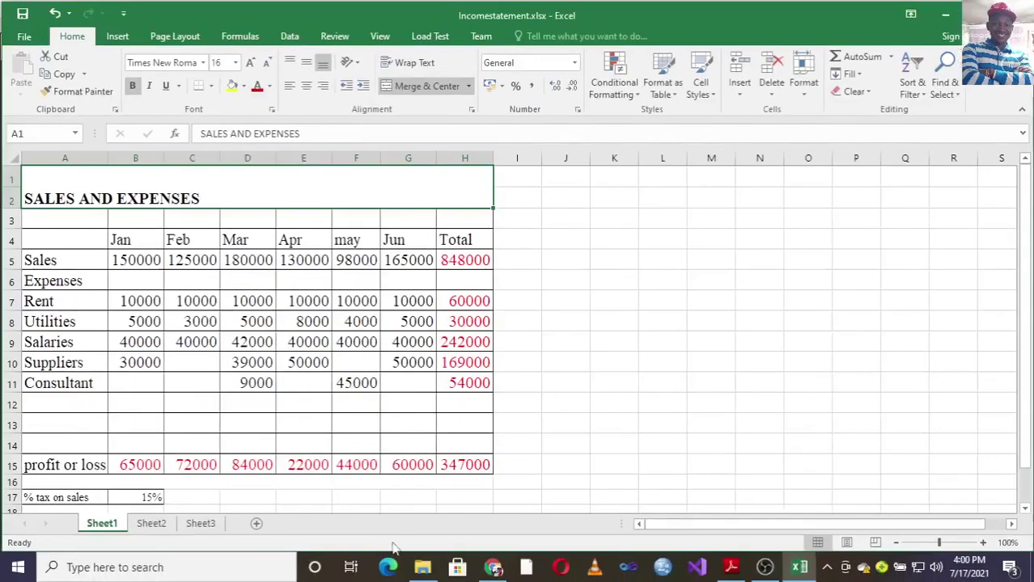
click(731, 567)
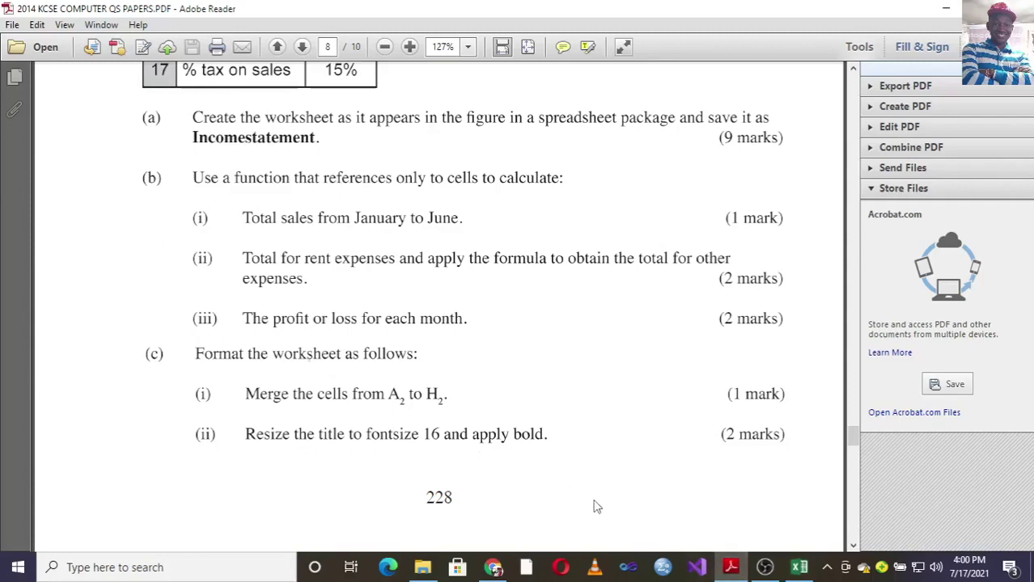
scroll(574, 459, down, 5)
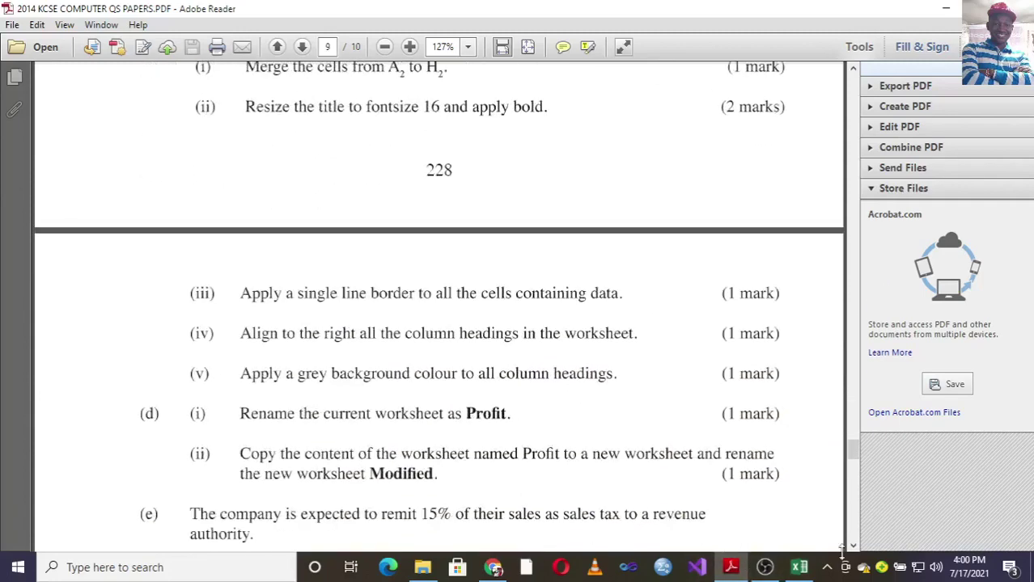
click(799, 567)
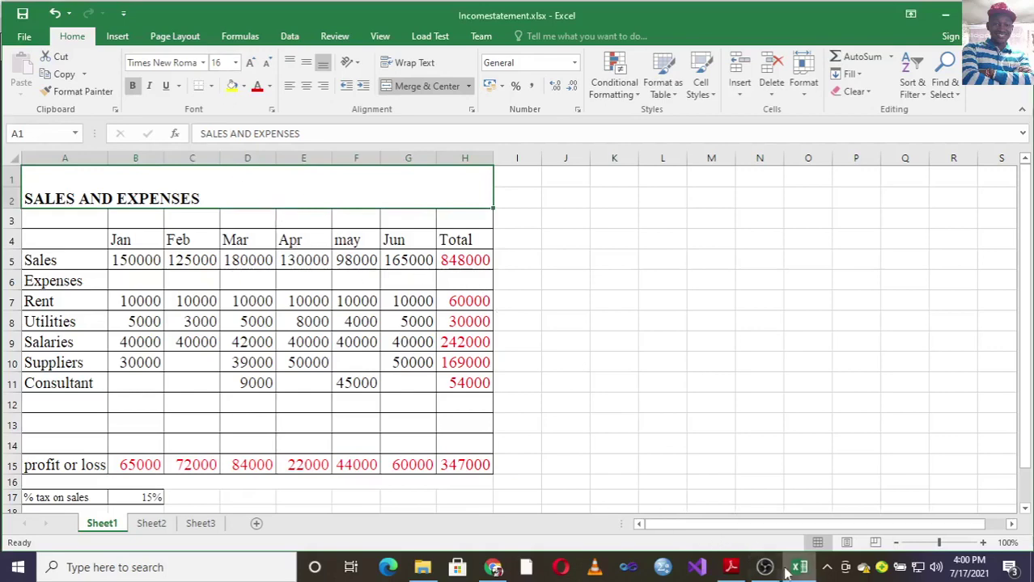
click(731, 567)
scroll(460, 327, down, 1)
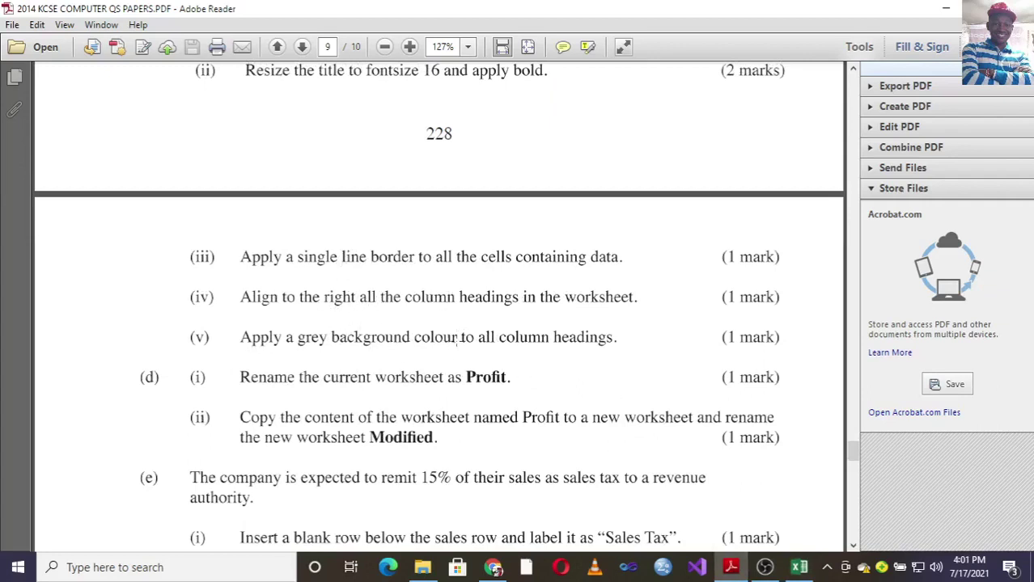
click(799, 567)
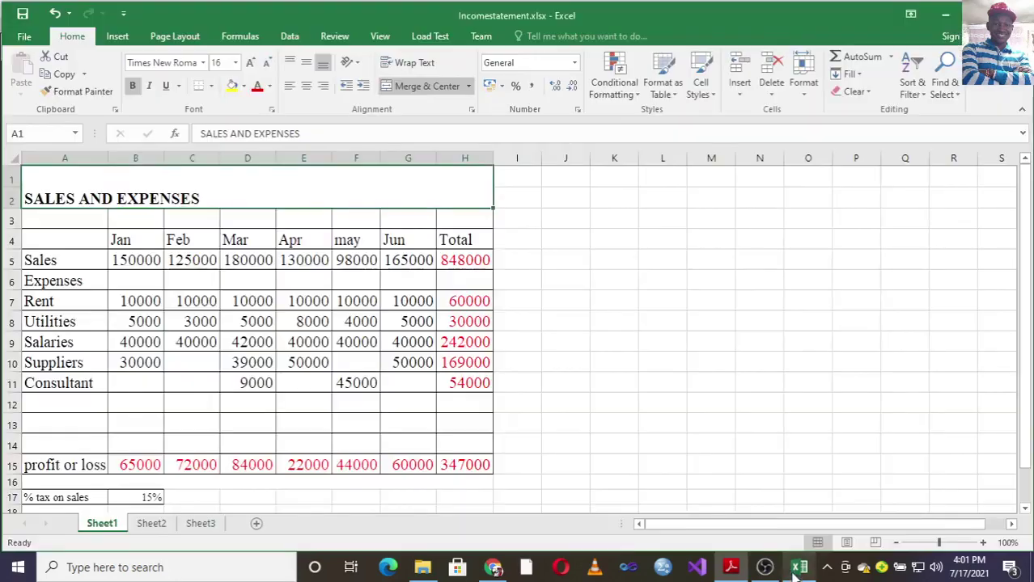
Step: Fill the column headings row A4:H4 with the light greyish-beige theme colour
drag(43, 238, 454, 242)
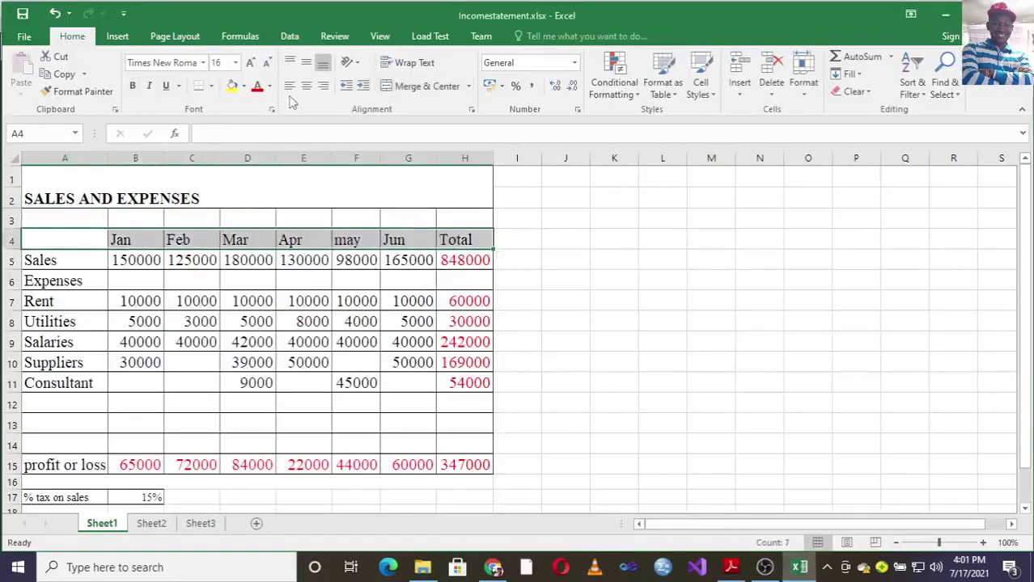
click(244, 87)
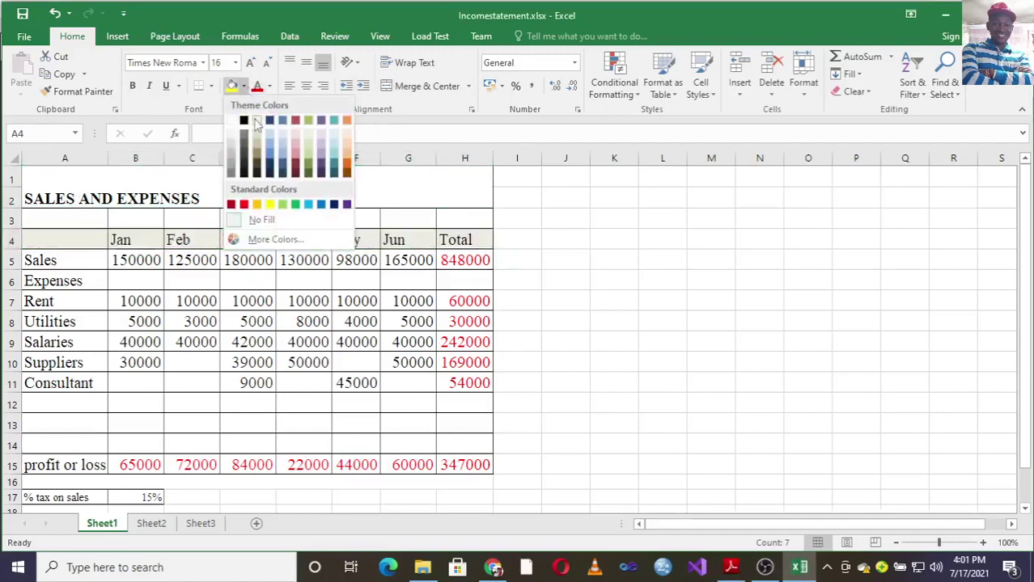
click(257, 121)
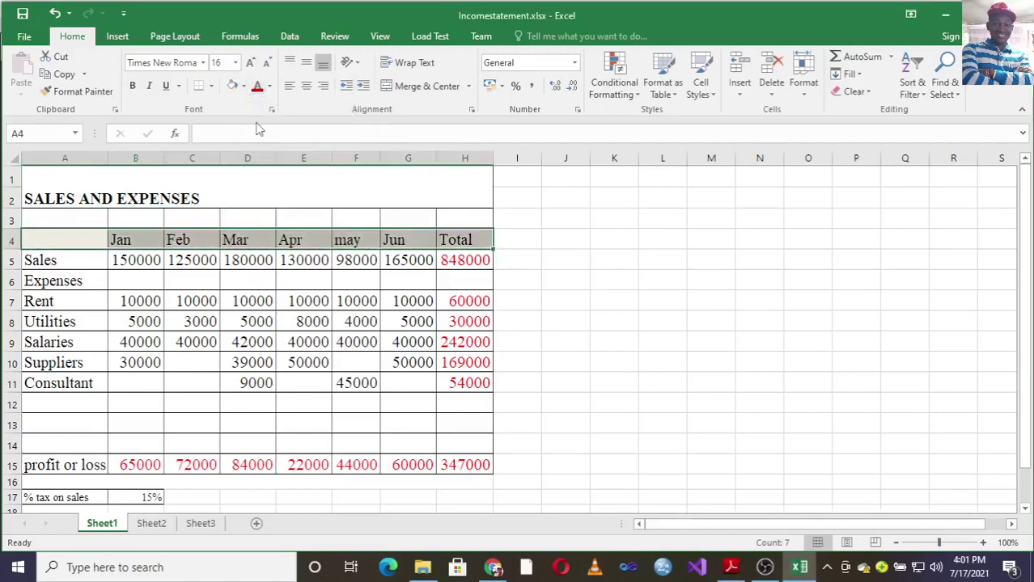
click(530, 315)
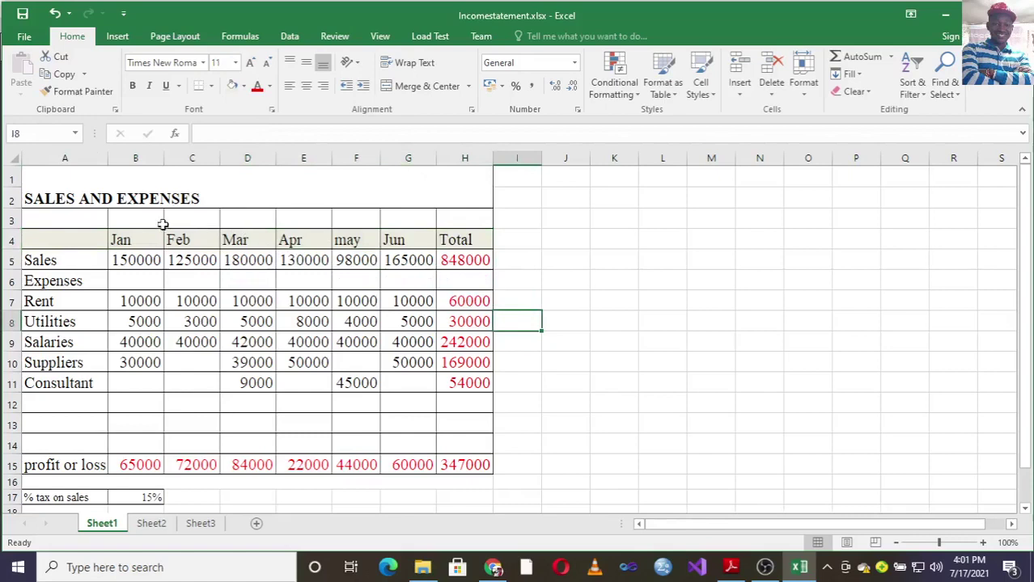
Step: Apply All Borders to the table range A3:H15
drag(39, 223, 444, 468)
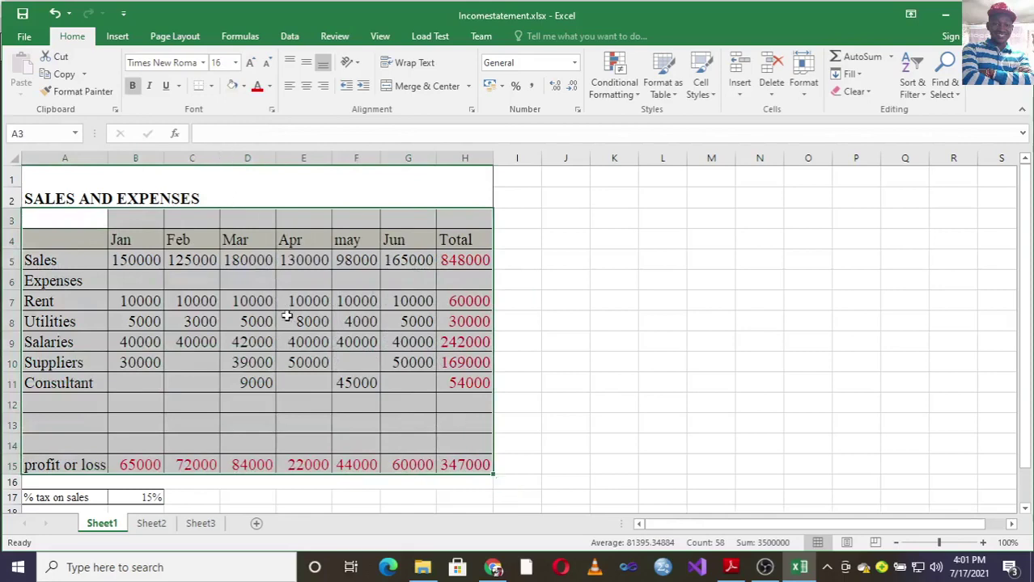
click(211, 86)
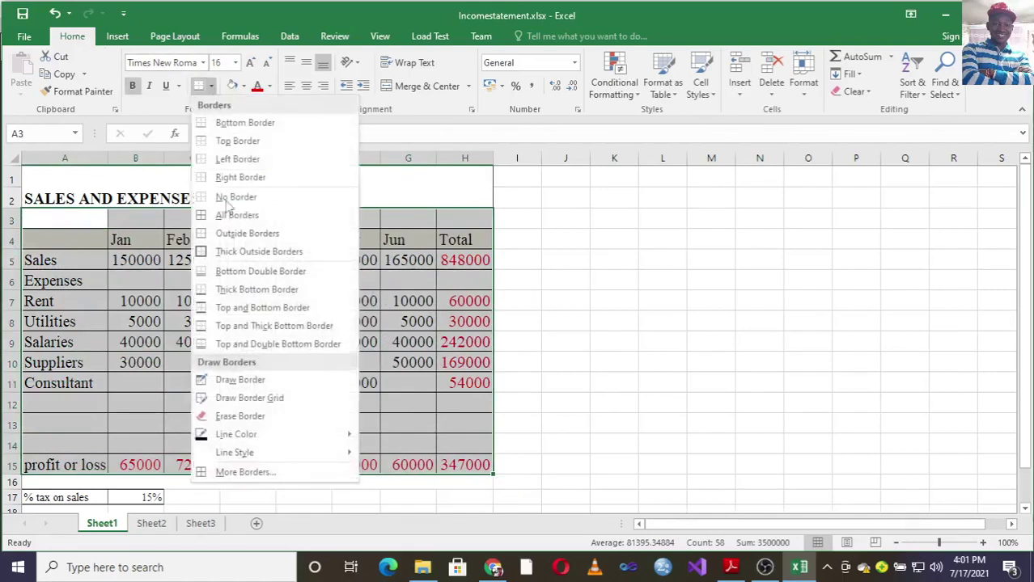
click(238, 220)
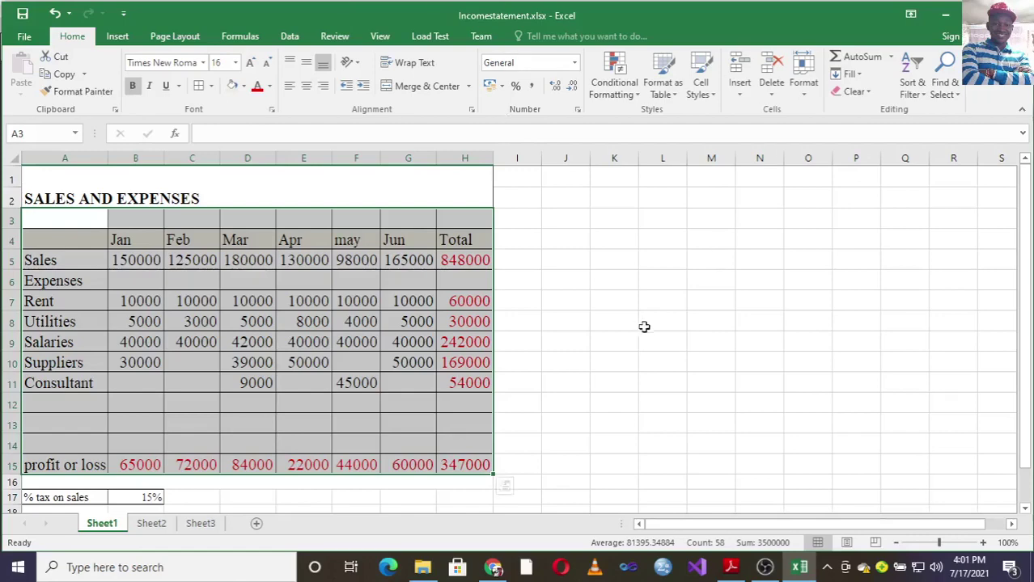
Step: Rename Sheet1 as Profits after reading part (d) of the question paper in Adobe Reader
click(734, 568)
scroll(255, 313, down, 2)
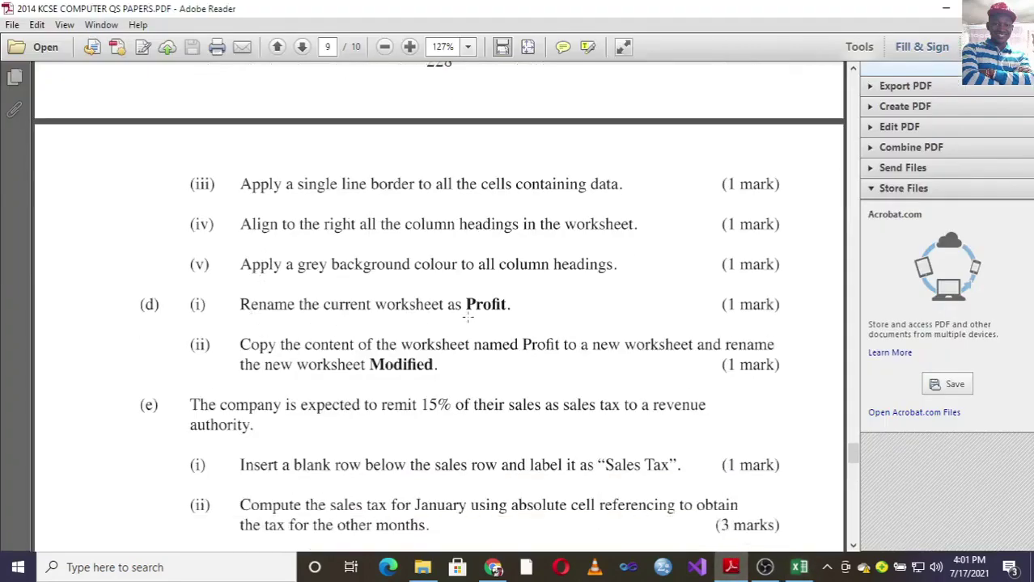
scroll(626, 506, down, 1)
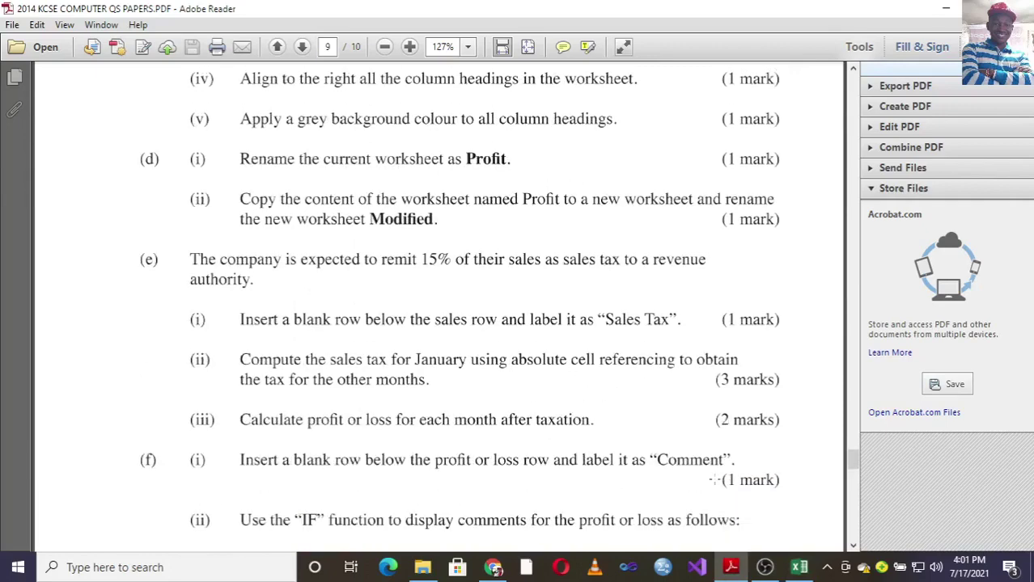
click(799, 568)
click(121, 527)
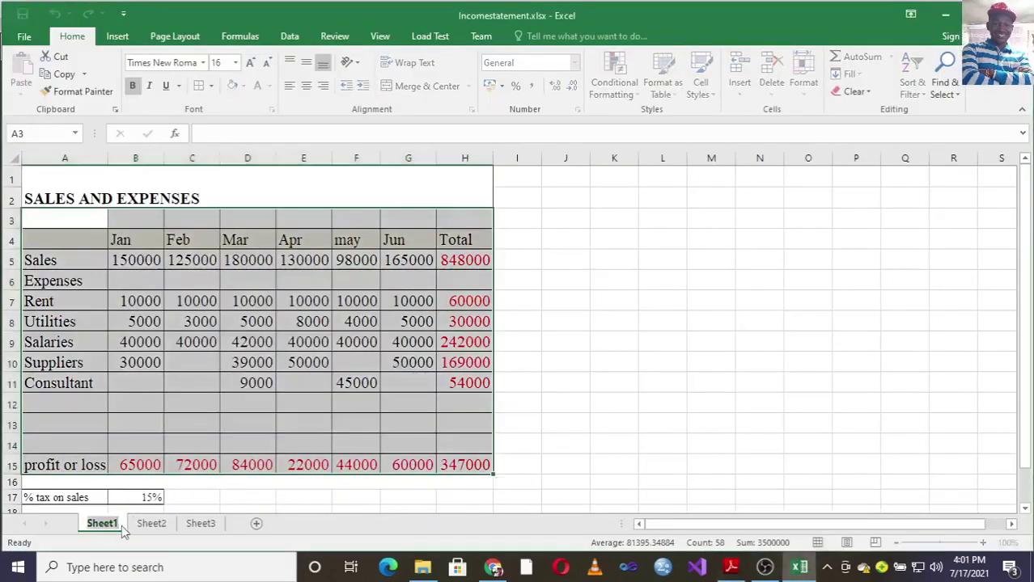
drag(122, 526, 123, 527)
text(Pro)
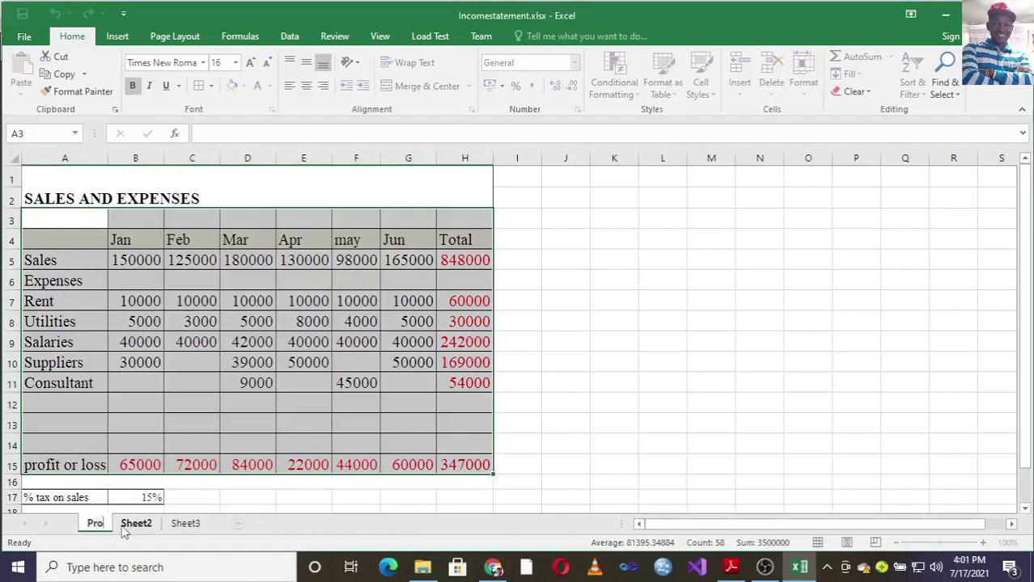
text(ftt)
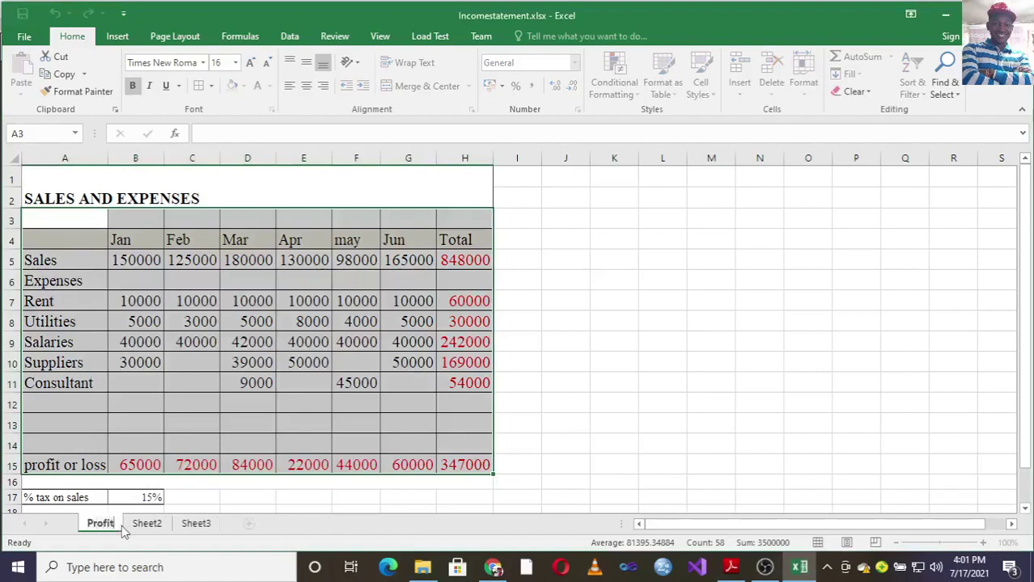
text(s)
key(Return)
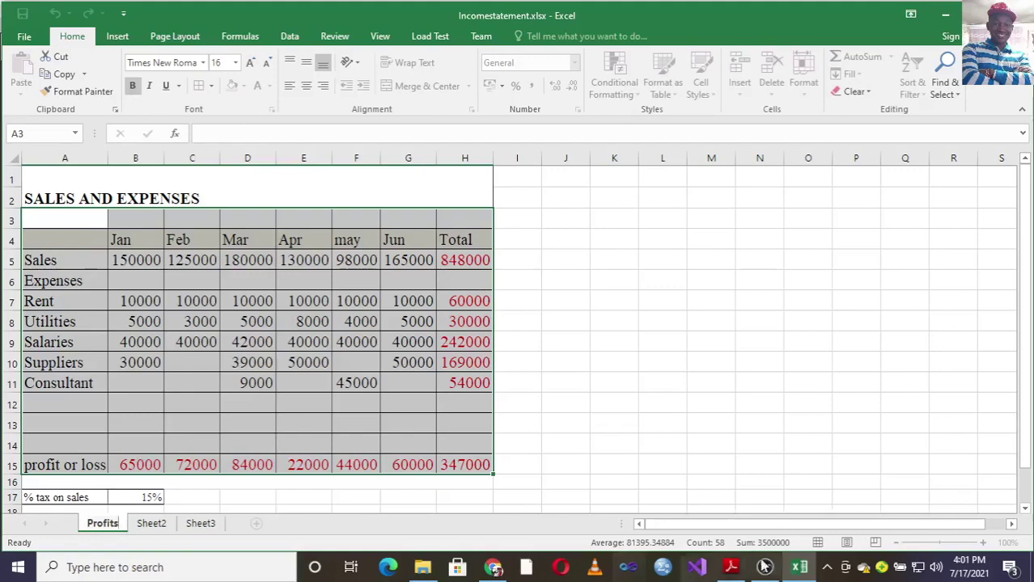
Step: Read the sales tax tasks in part (e) of the question paper and label cell A3 of the worksheet as TAX
click(796, 571)
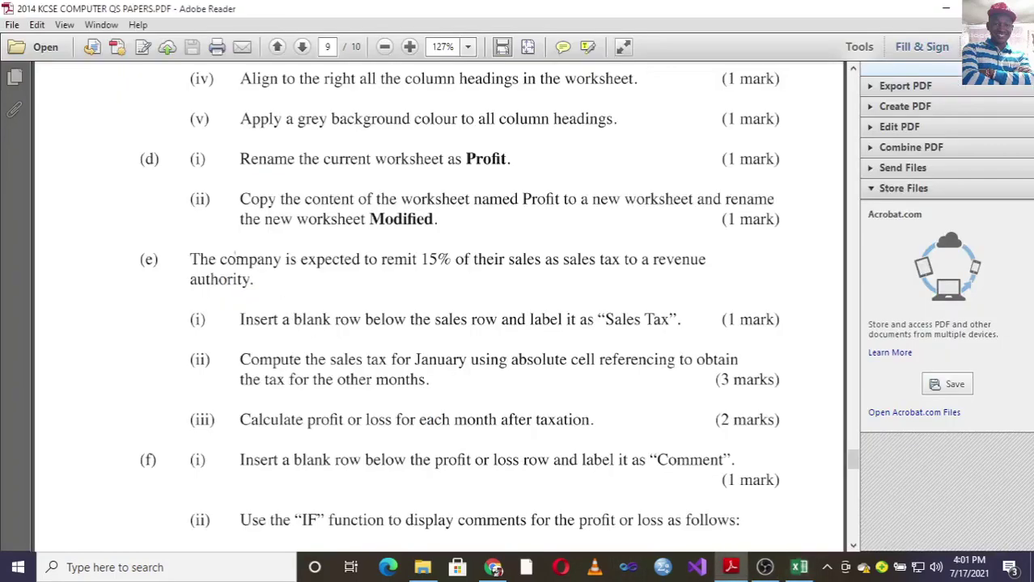
scroll(223, 312, down, 1)
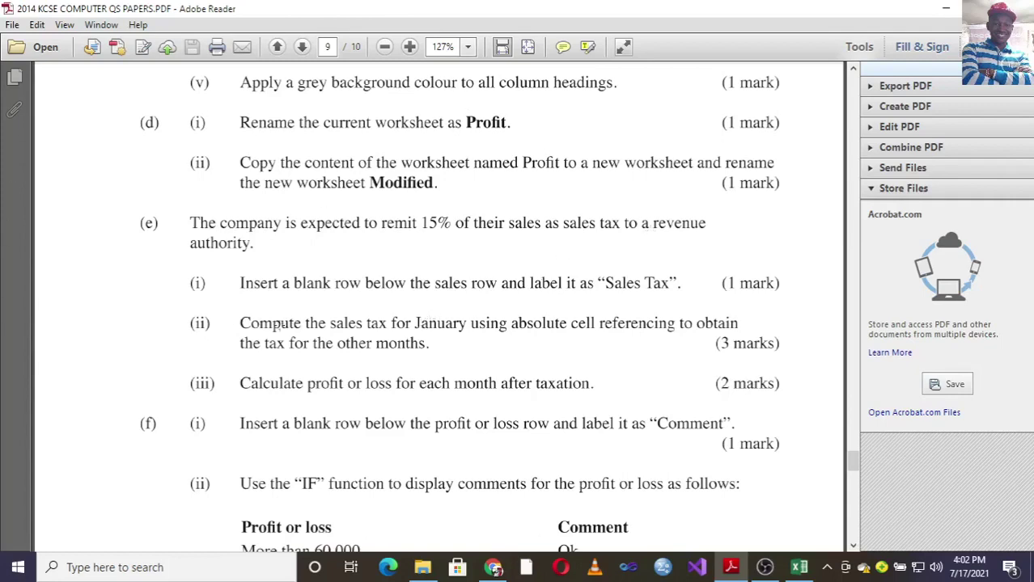
scroll(279, 325, down, 1)
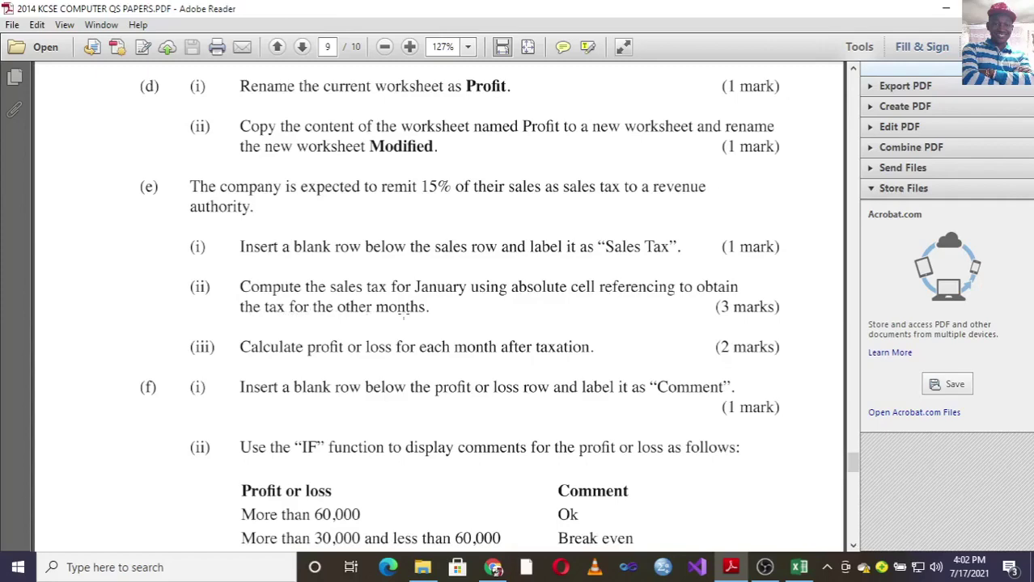
click(799, 568)
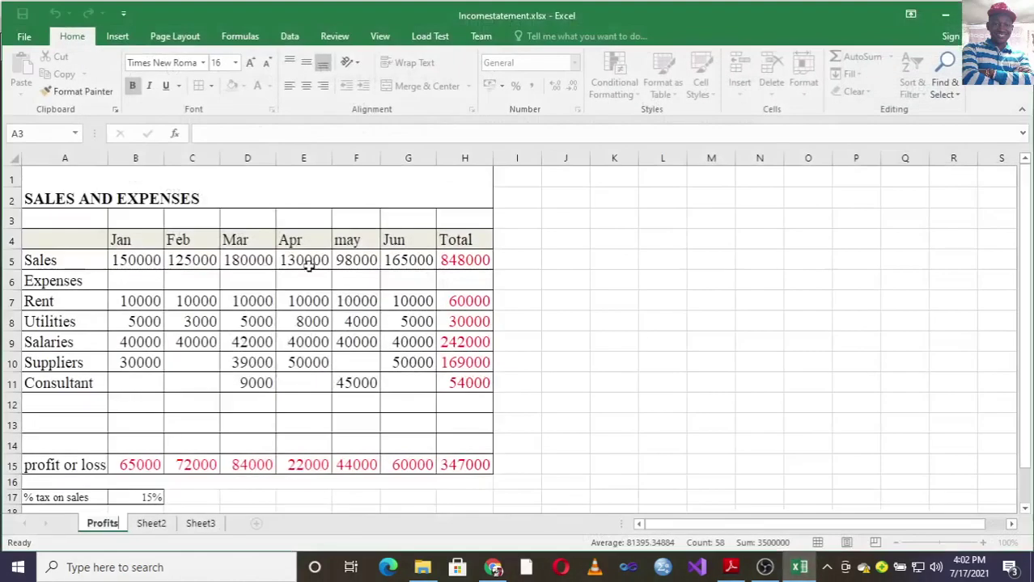
click(12, 219)
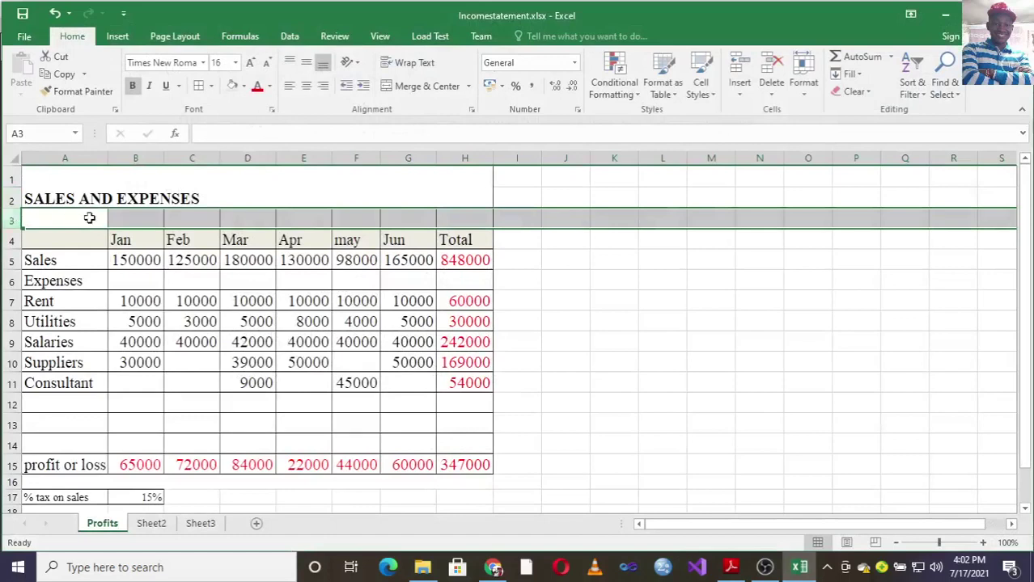
text(4)
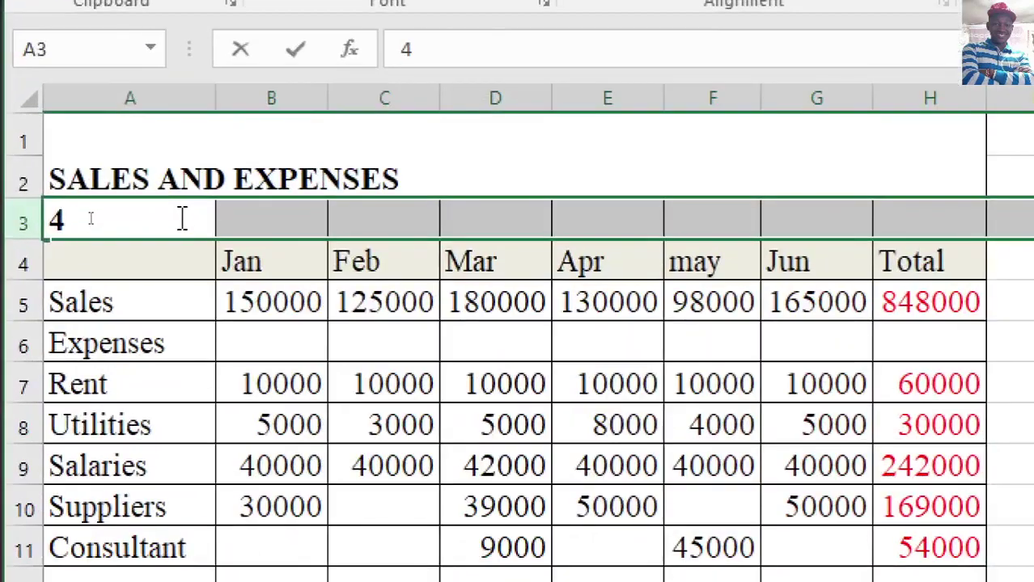
key(BackSpace)
text(ta)
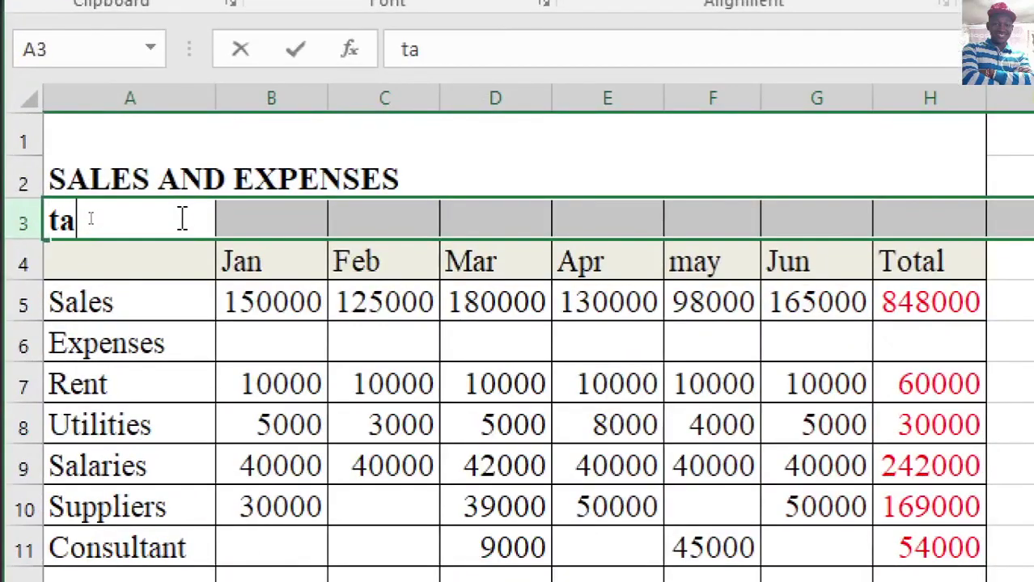
text(x)
key(BackSpace)
key(BackSpace)
key(BackSpace)
text(T)
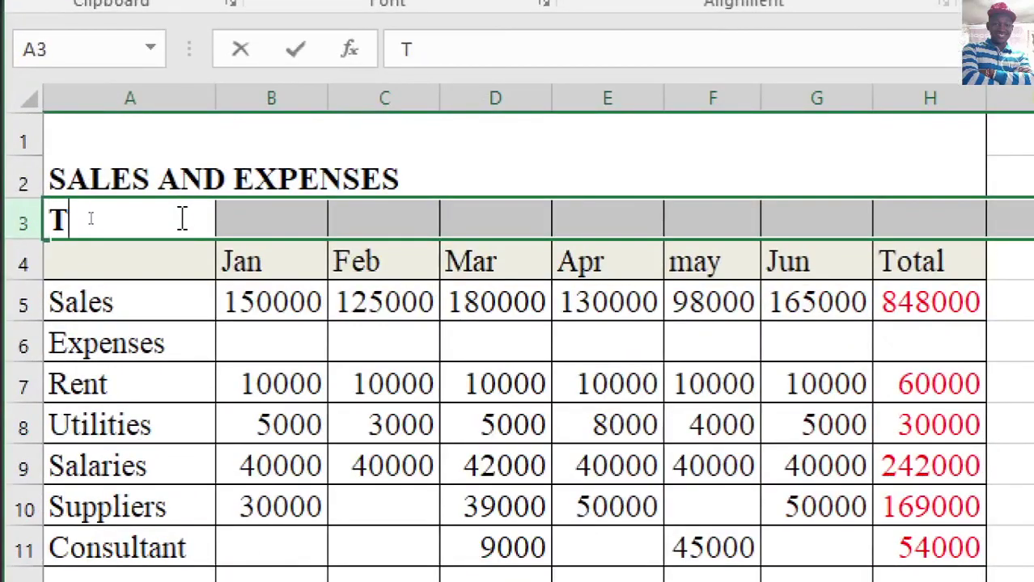
text(AX)
click(250, 213)
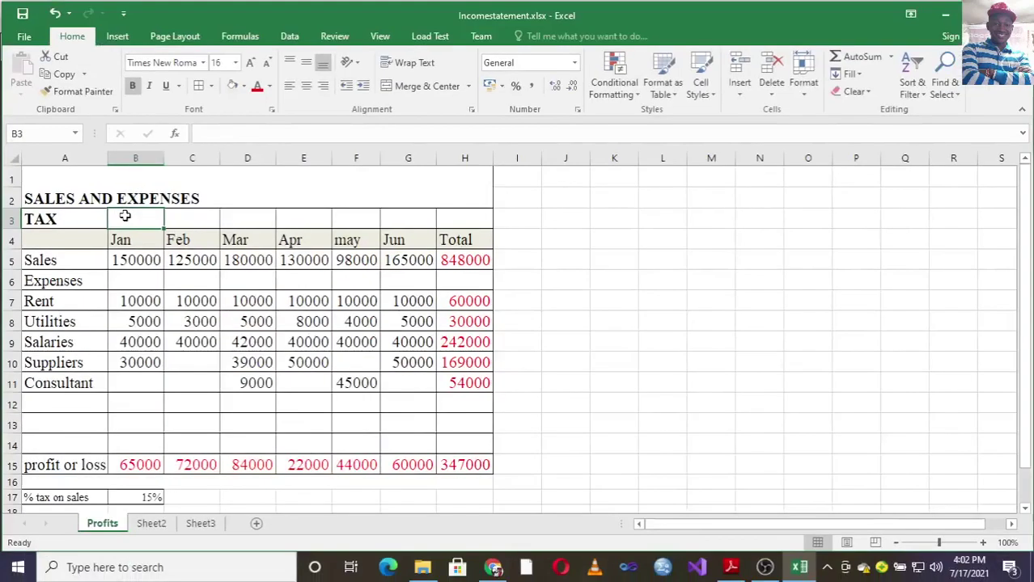
Step: Recheck part (e) of the question paper and begin the January tax formula in B3 with =15%*$
click(731, 568)
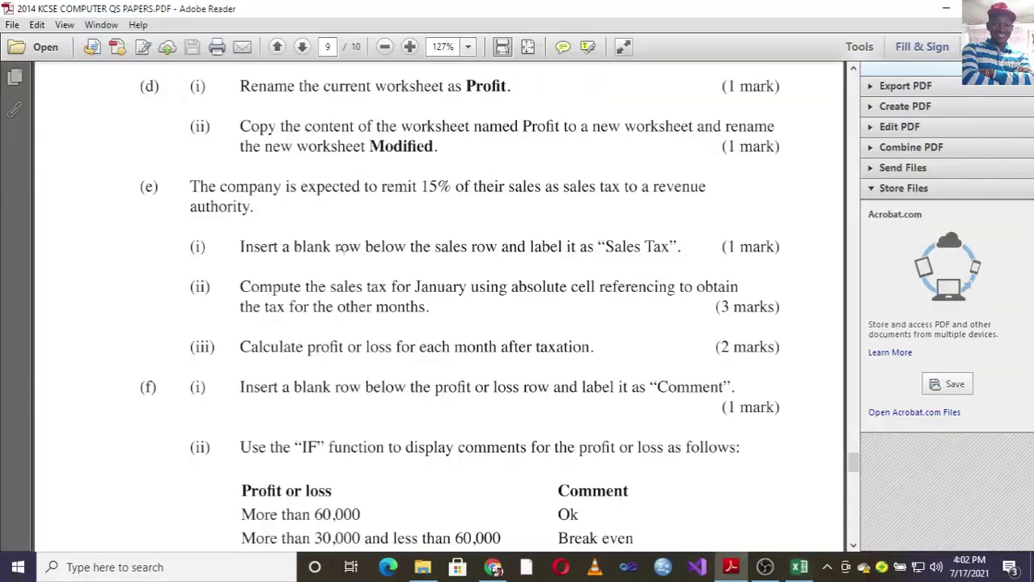
click(799, 567)
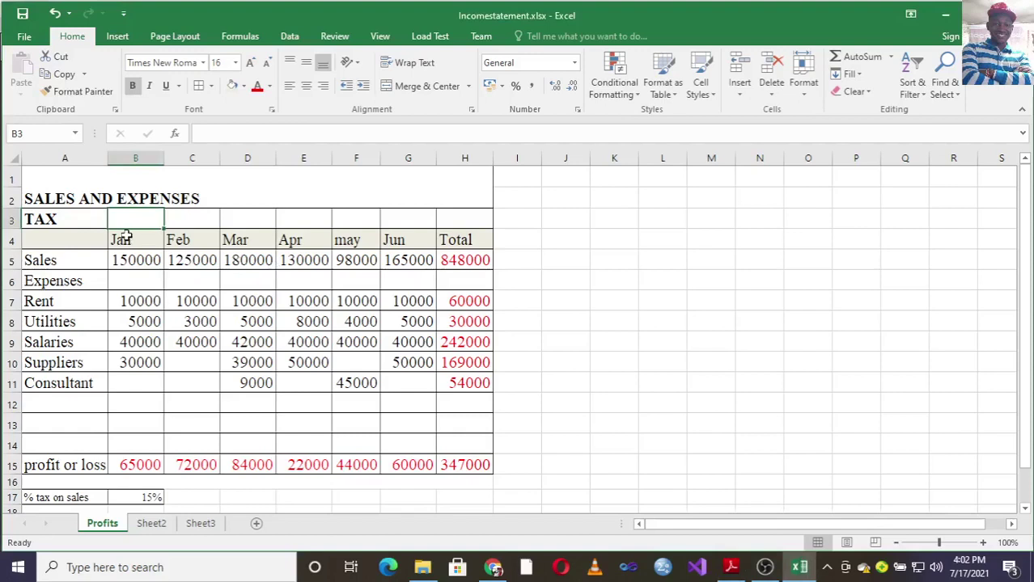
text(=)
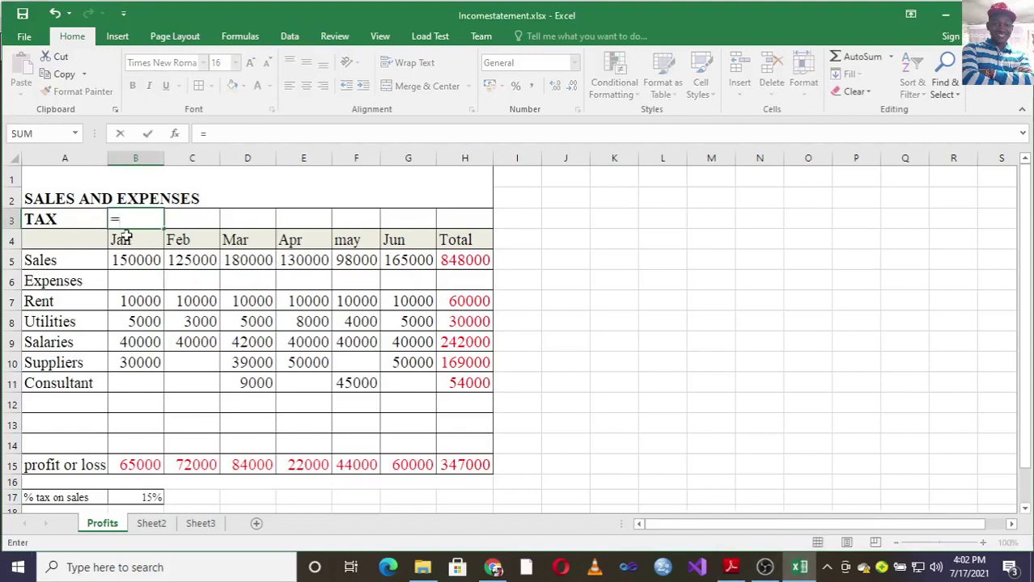
text(15)
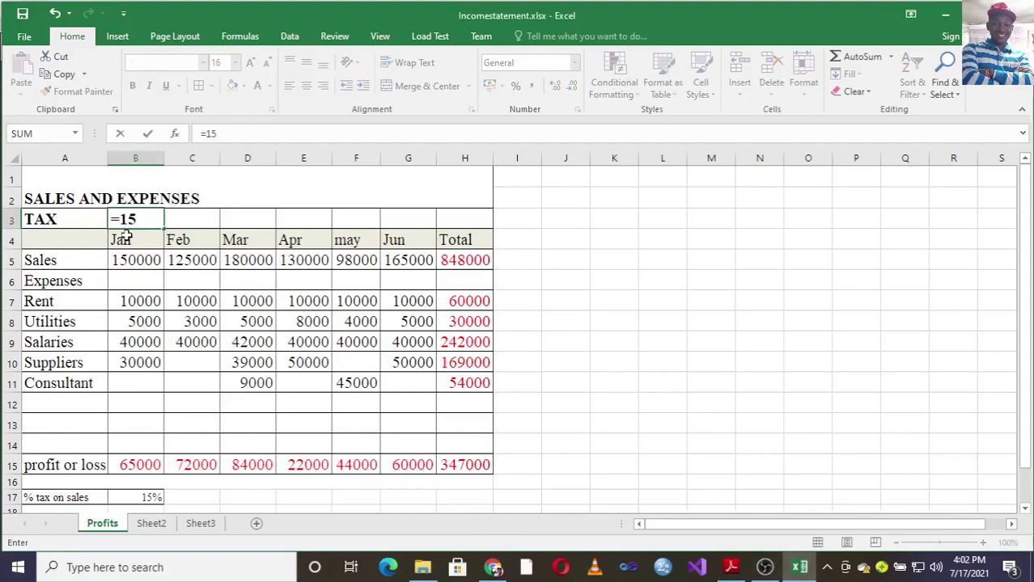
text(%)
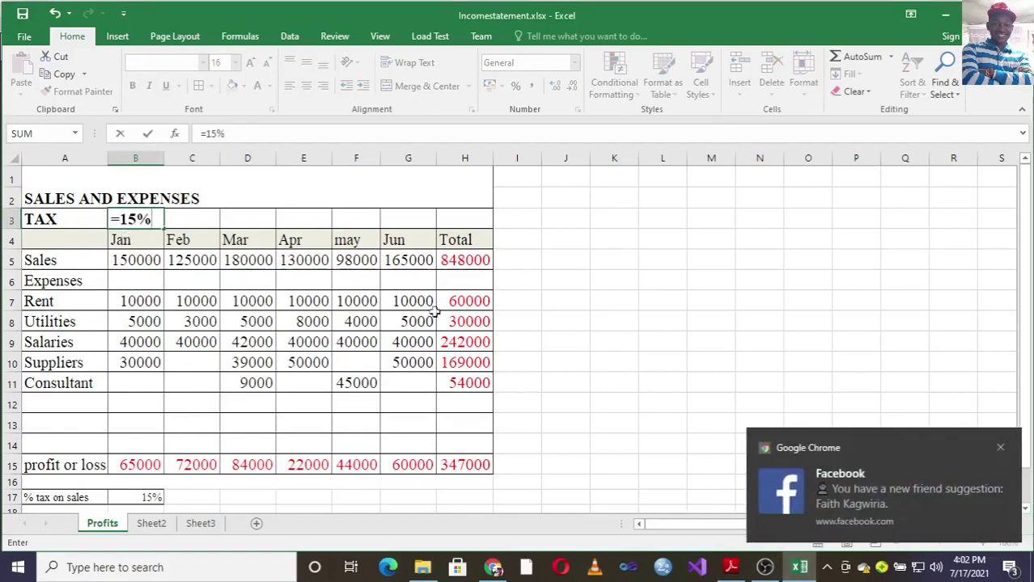
click(1000, 448)
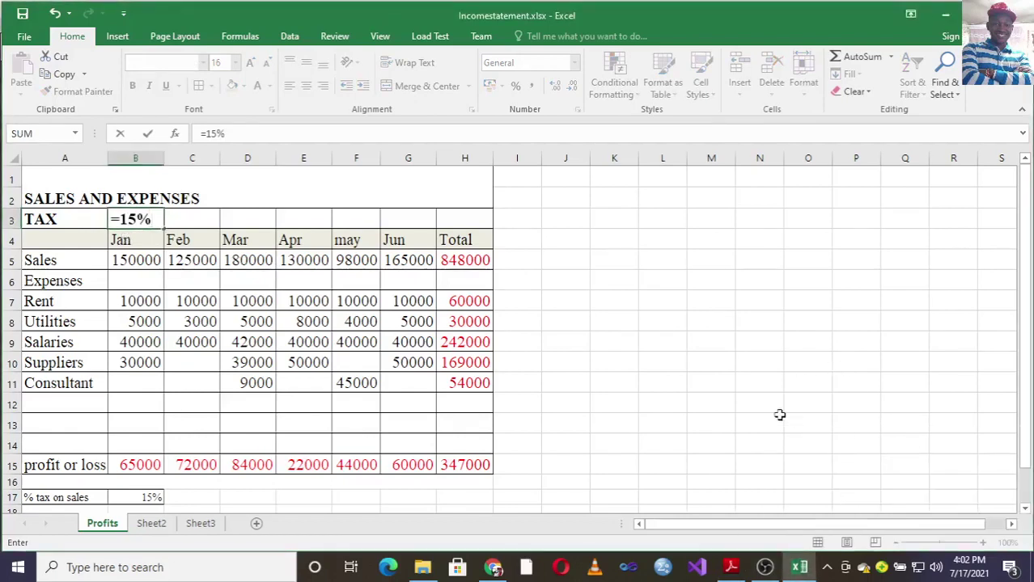
text(*$)
click(129, 270)
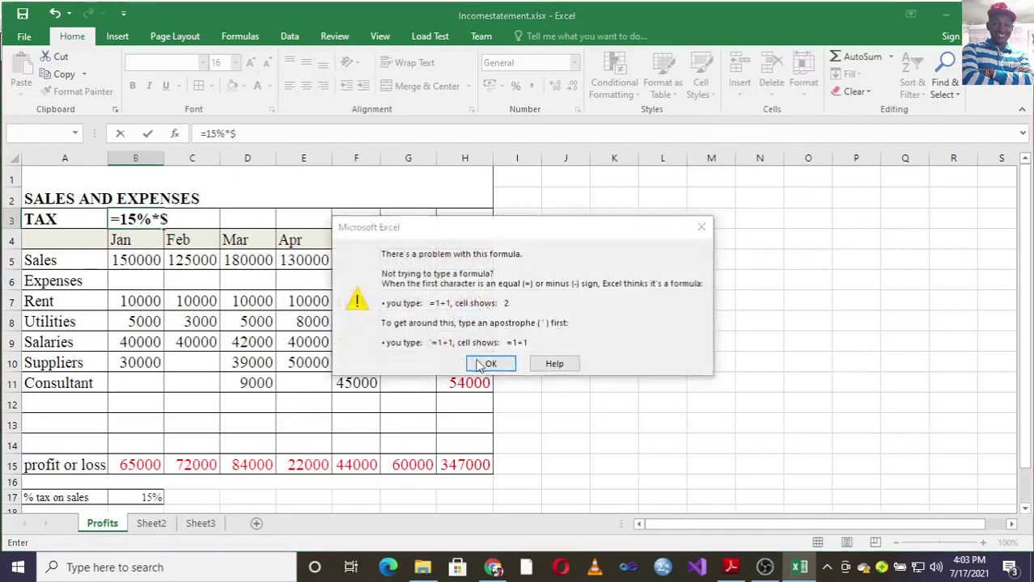
click(479, 363)
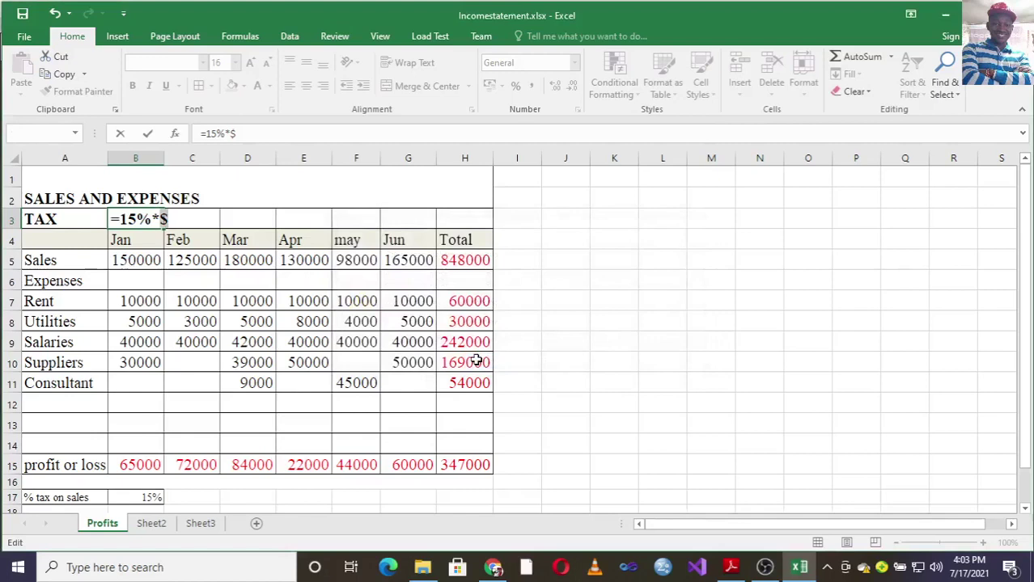
Step: Complete the January tax formula in B3 as =15%*$B$5, using an absolute reference to January's sales
text(b)
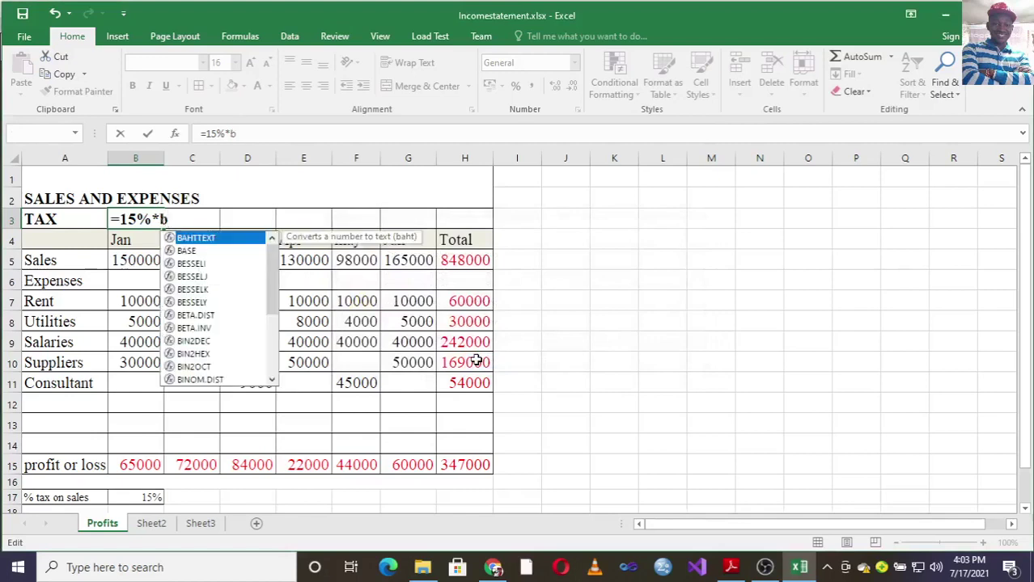
text($)
key(BackSpace)
key(BackSpace)
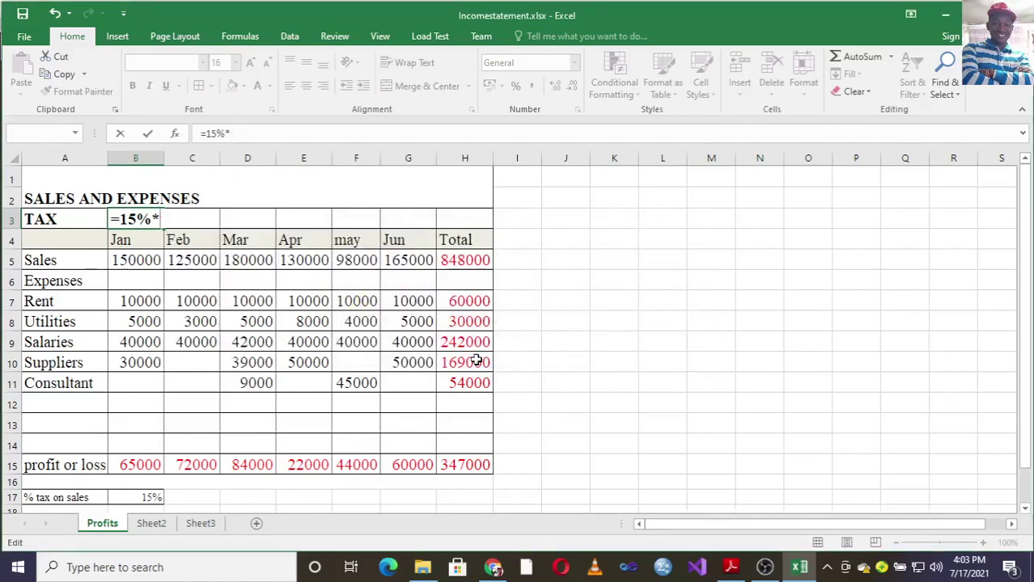
text($)
text(b)
text($)
key(BackSpace)
key(BackSpace)
text(B$)
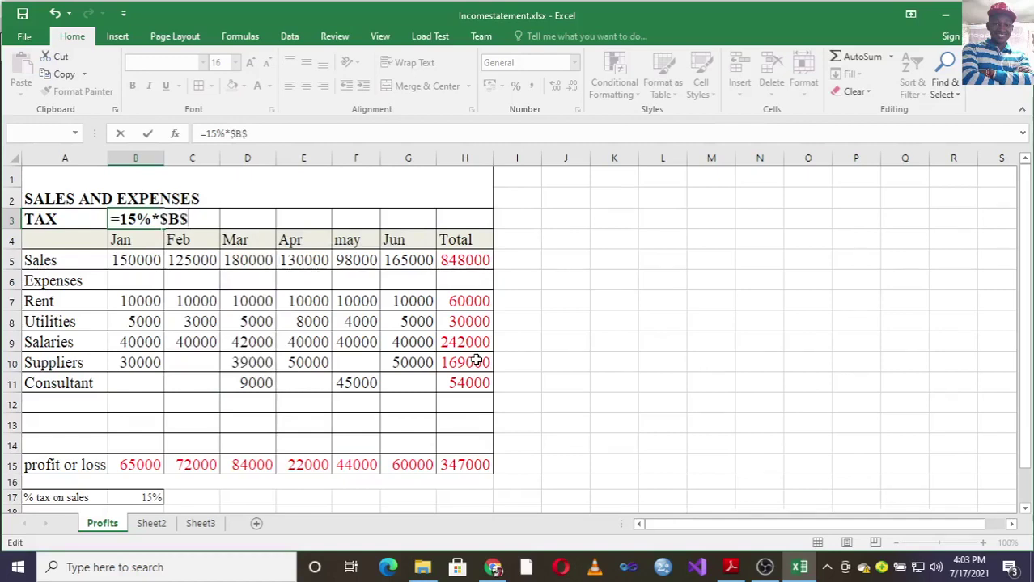
text(5)
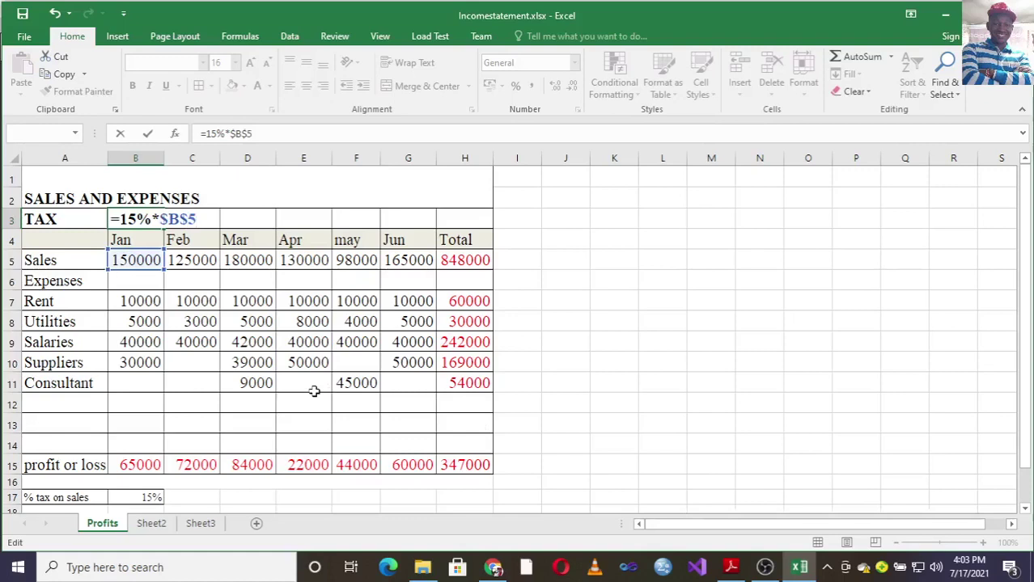
key(Return)
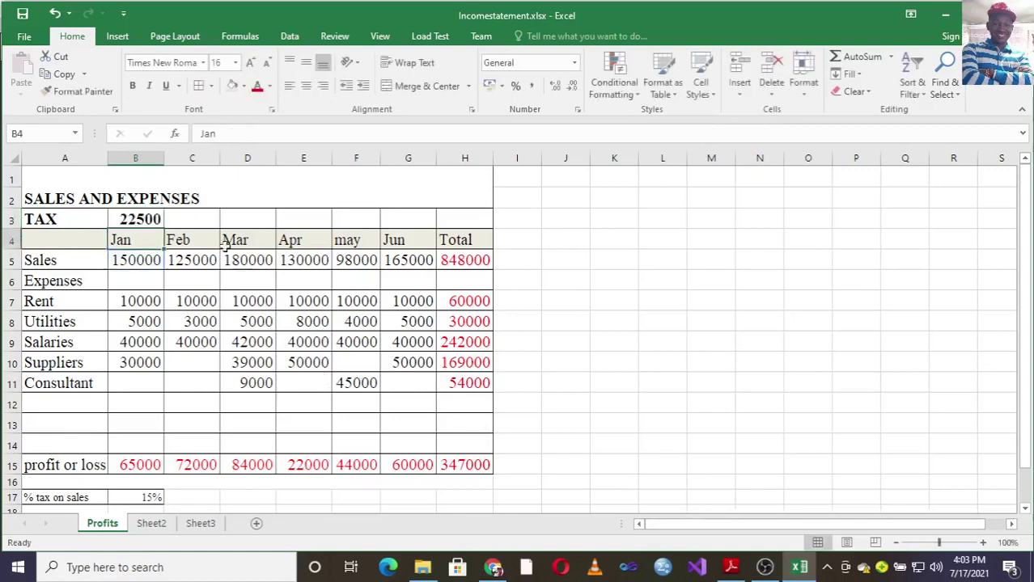
Step: Copy the tax formula from B3 across to H3 and check the question paper again
click(143, 216)
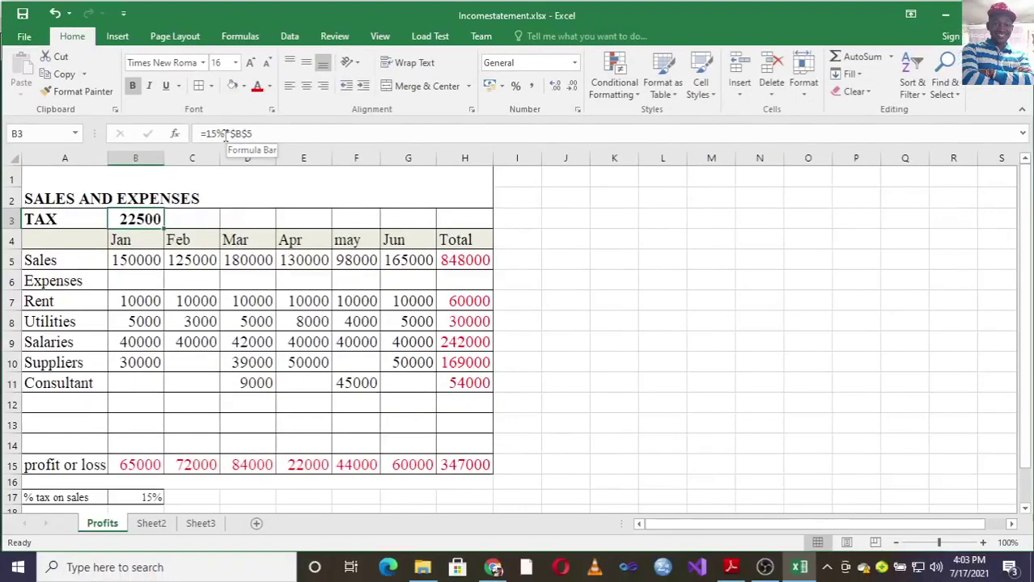
drag(168, 227, 472, 233)
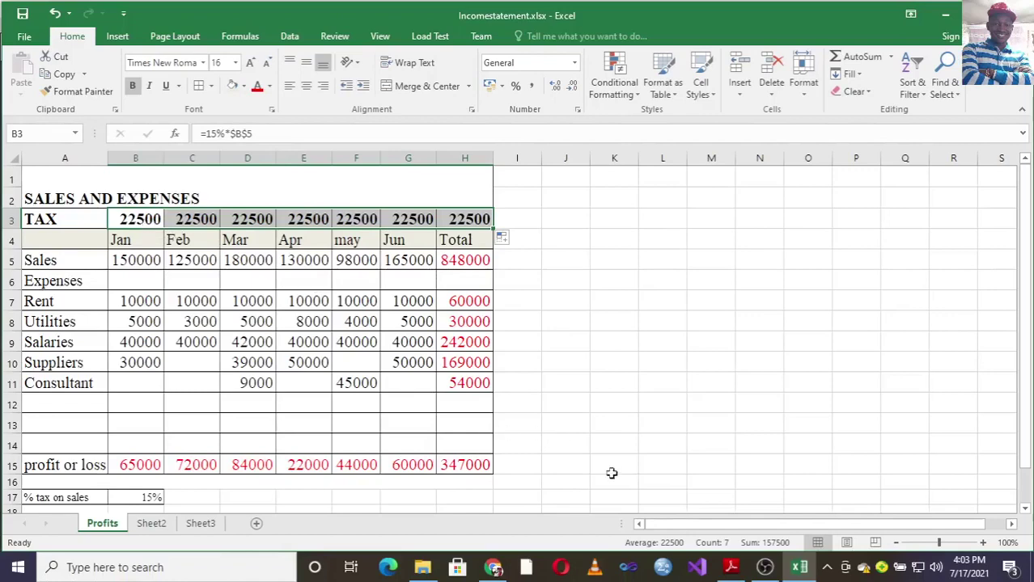
click(730, 567)
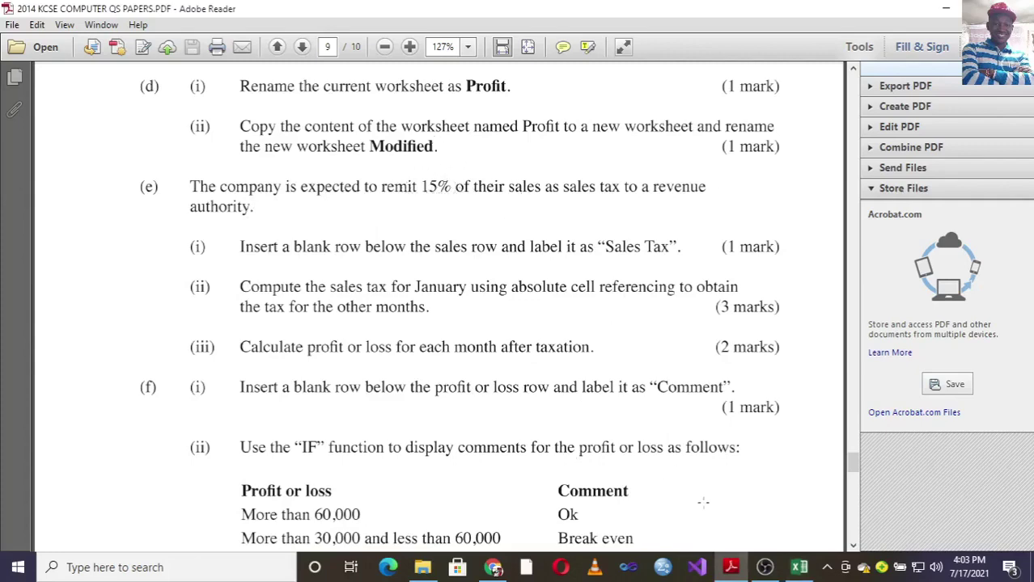
click(799, 568)
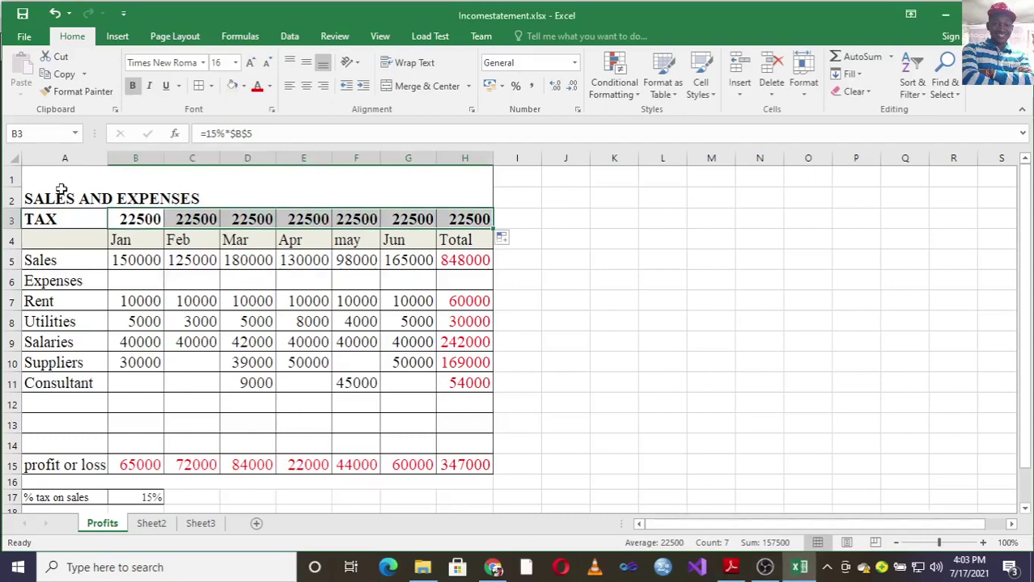
Step: Replace the January tax formula in B3 with =$B$17, an absolute reference to the tax rate cell
click(147, 499)
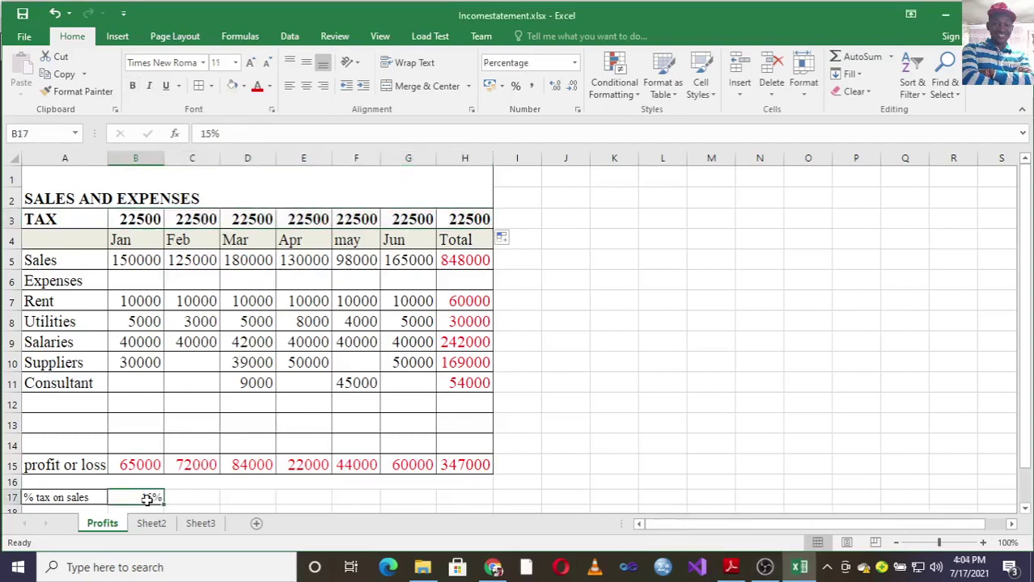
click(118, 220)
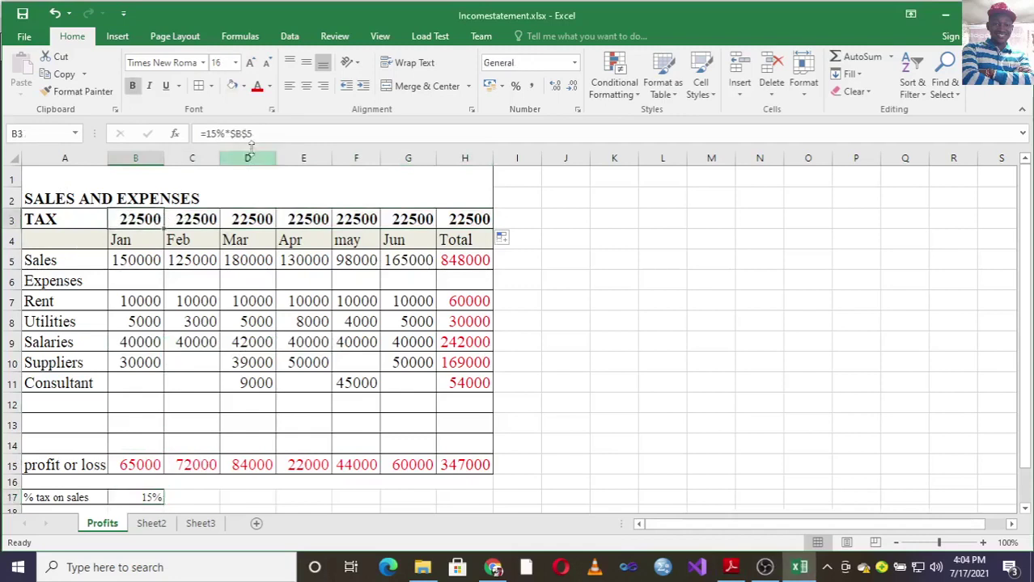
click(262, 133)
key(BackSpace)
key(BackSpace)
key(BackSpace)
key(BackSpace)
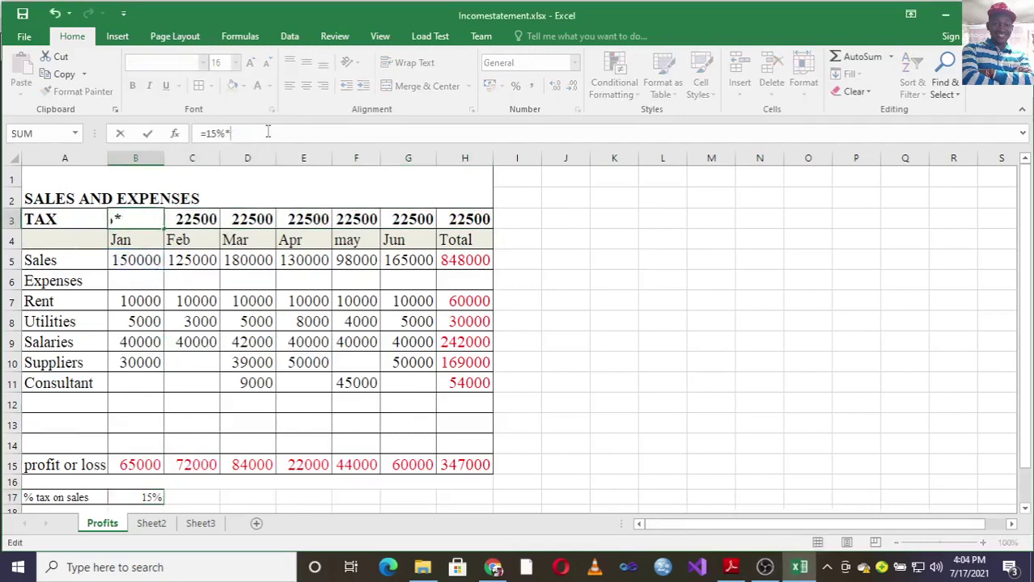
key(BackSpace)
key(BackSpace)
key(BackSpace)
key(BackSpace)
text($b)
key(BackSpace)
text(B$)
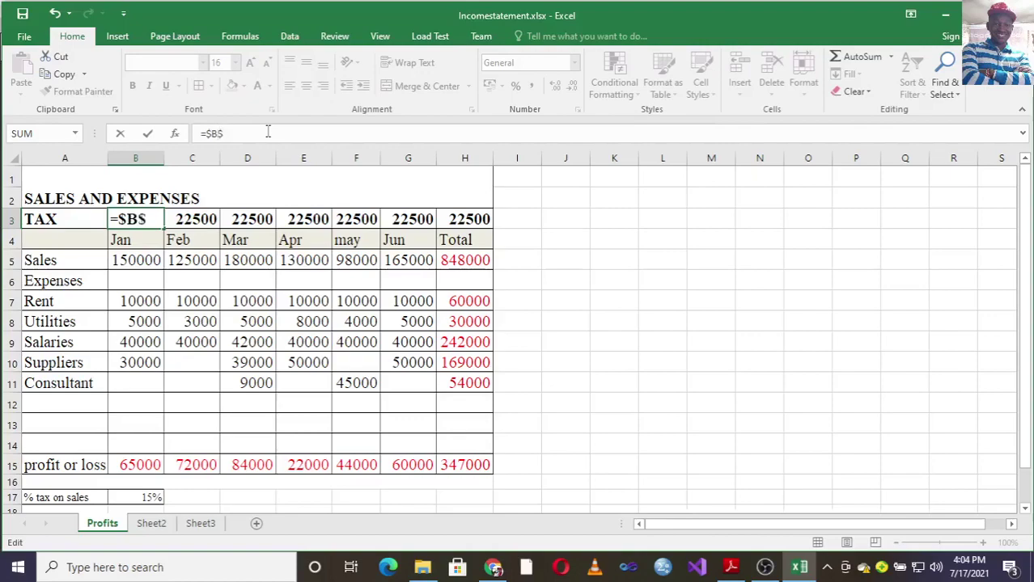
text(17)
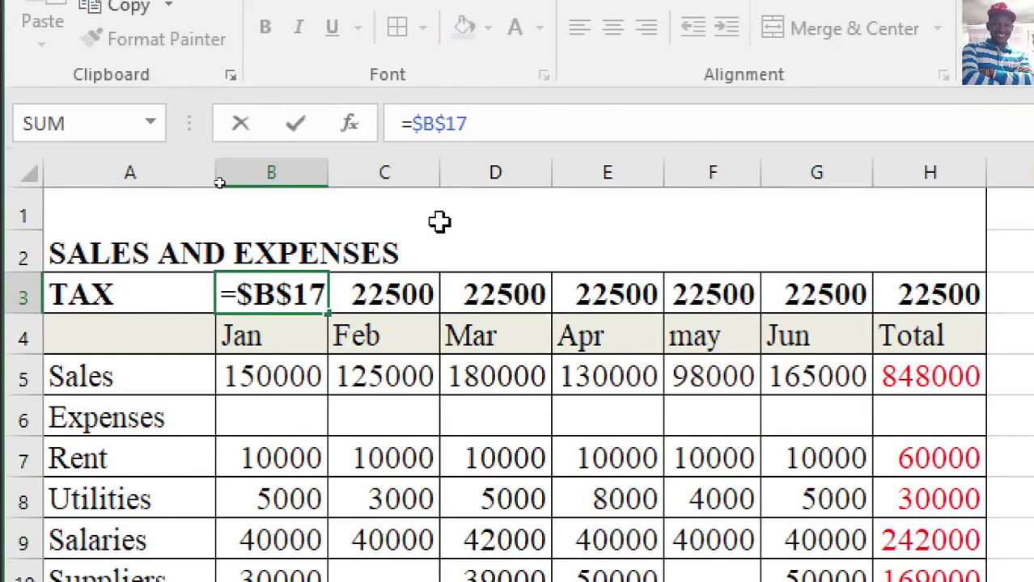
Step: Complete the B3 formula as =$B$17*B5 to multiply by January's sales, and copy it across to H3
text(*)
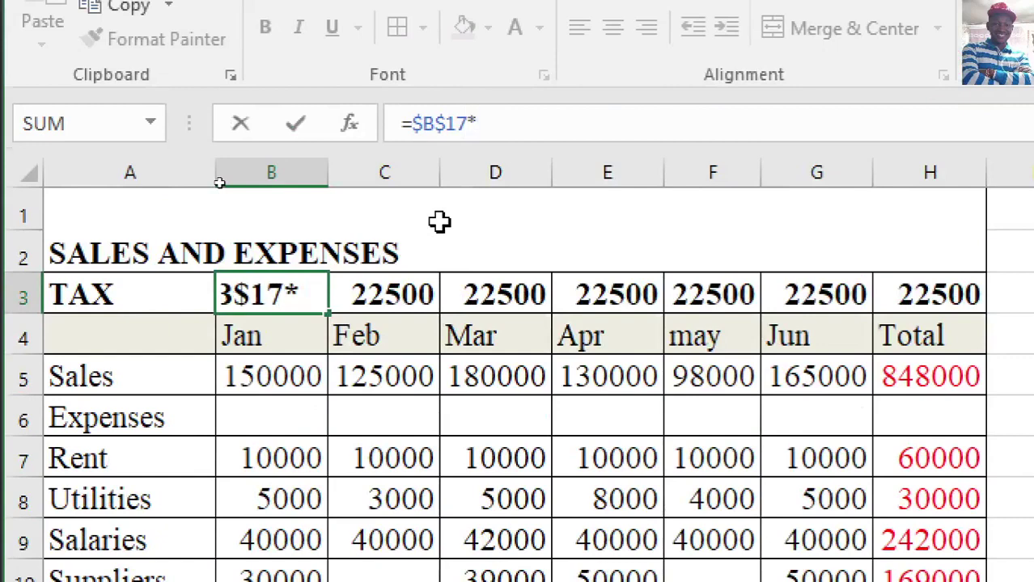
click(279, 380)
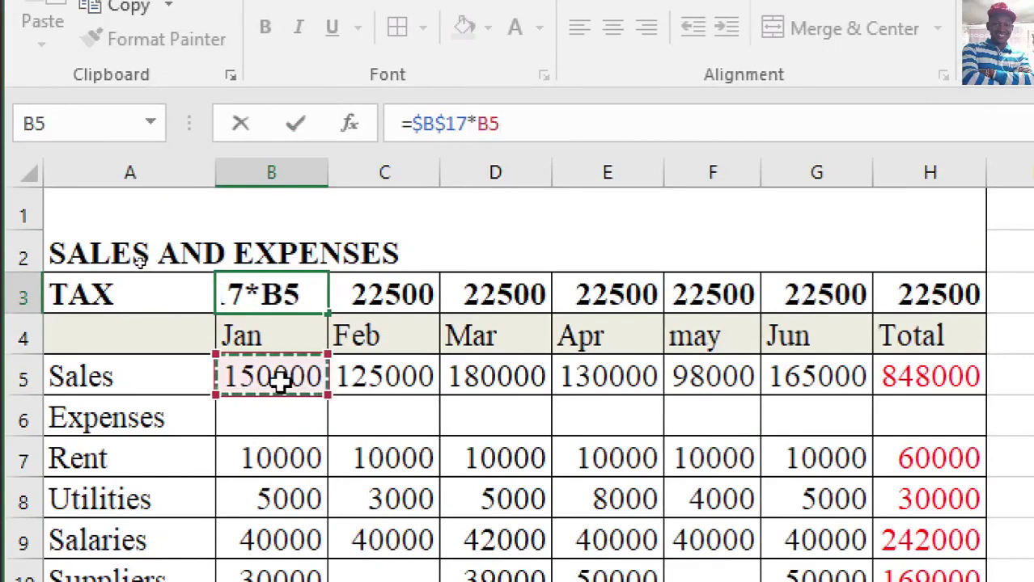
key(Return)
click(303, 294)
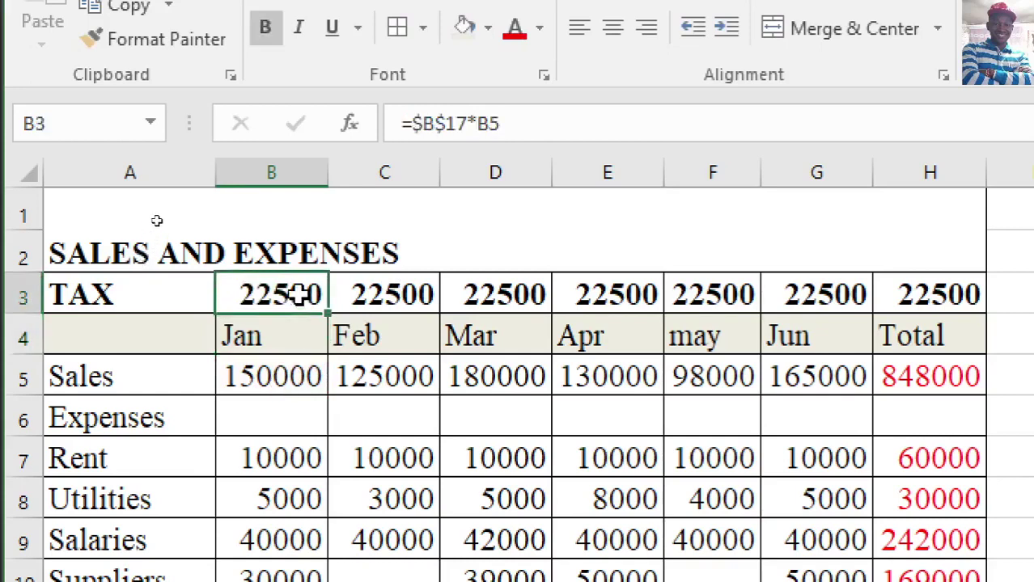
drag(329, 313, 904, 296)
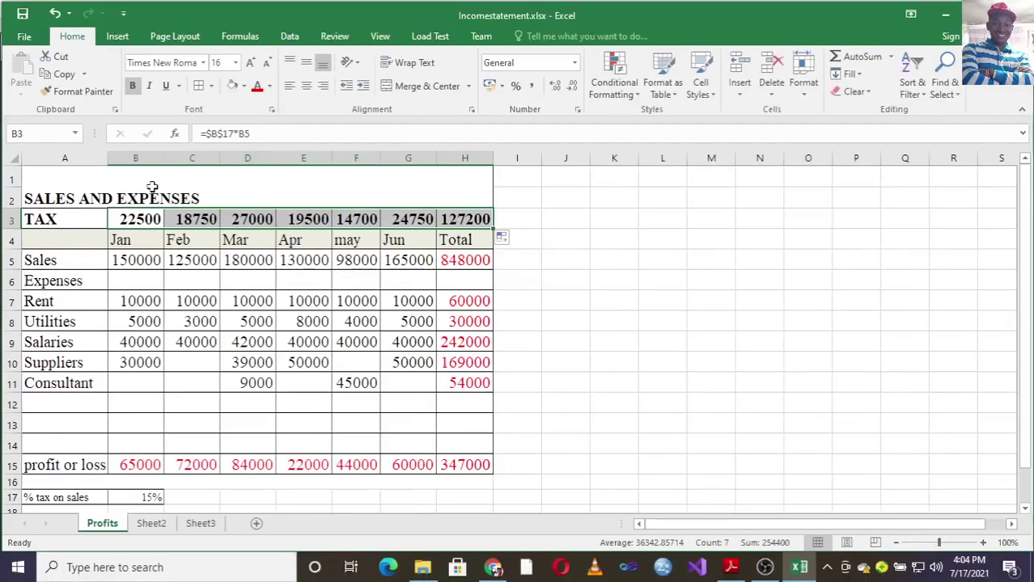
Step: Review the January tax formula in B3 and reread part (e) of the question paper on profit after taxation
click(146, 217)
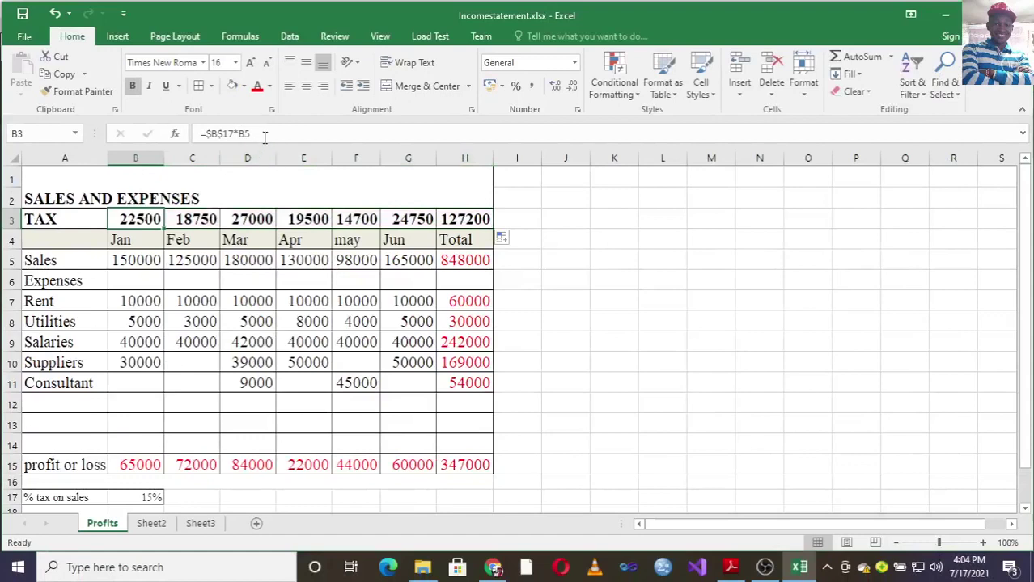
drag(257, 133, 169, 137)
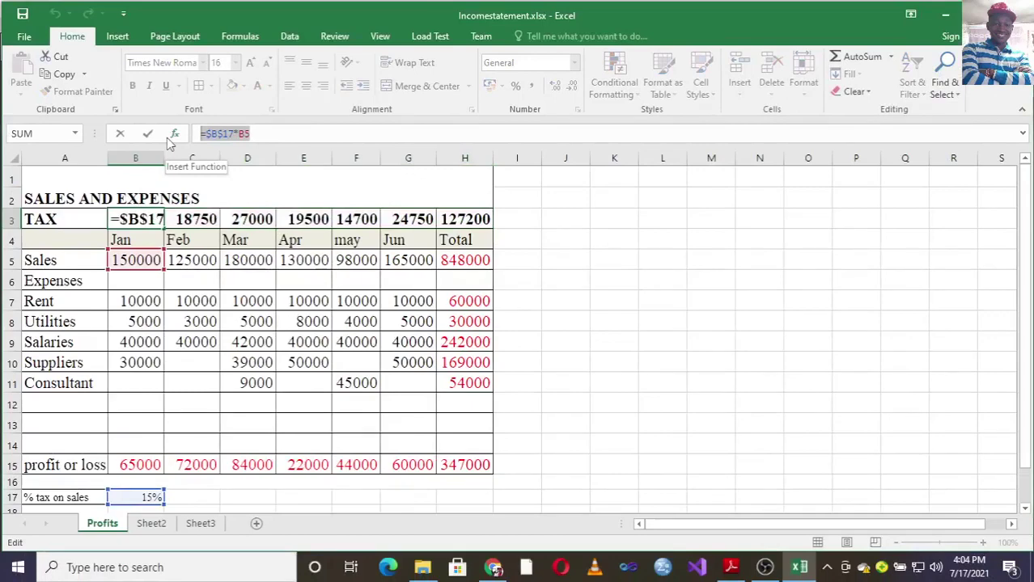
click(731, 567)
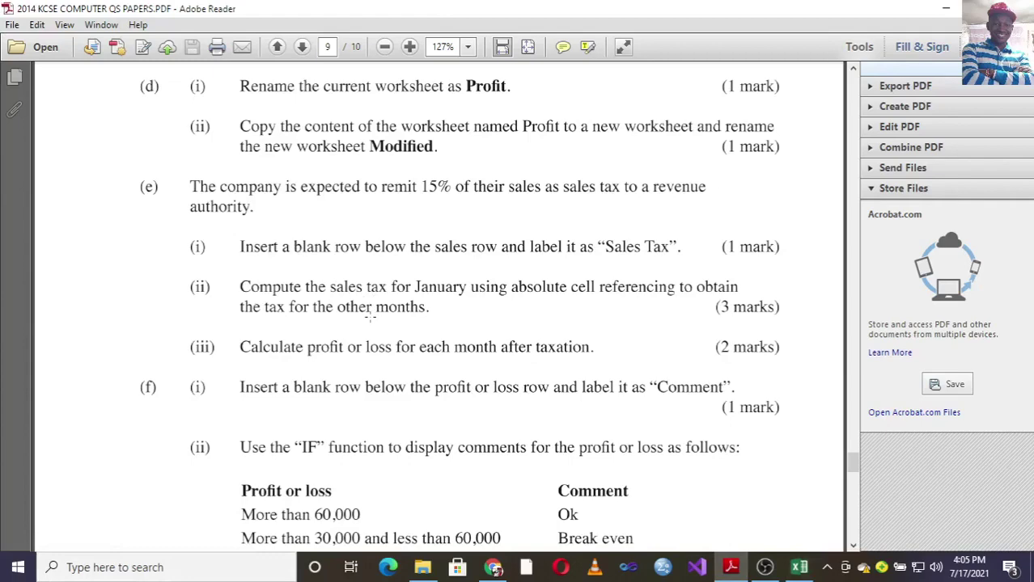
click(799, 567)
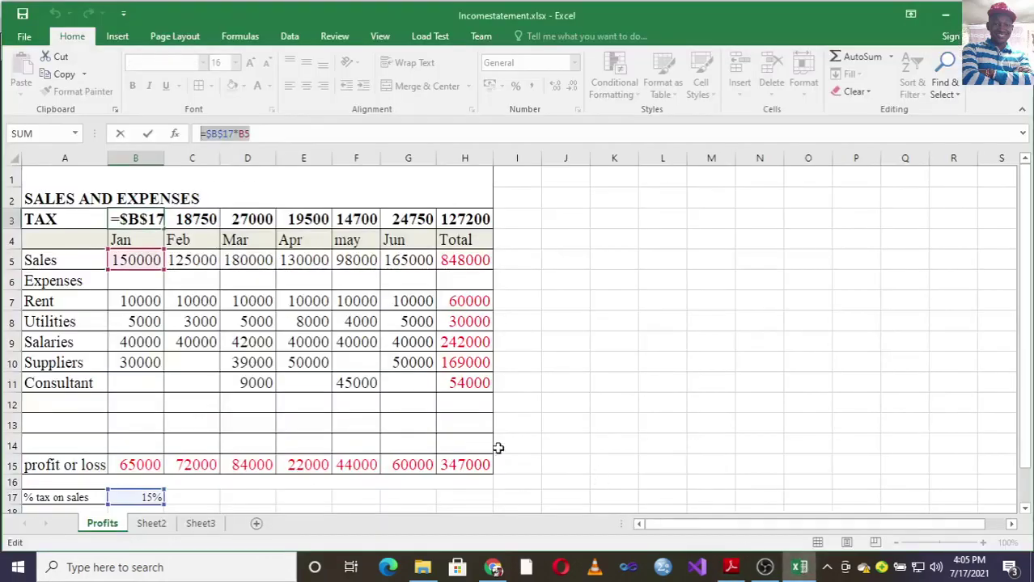
click(59, 483)
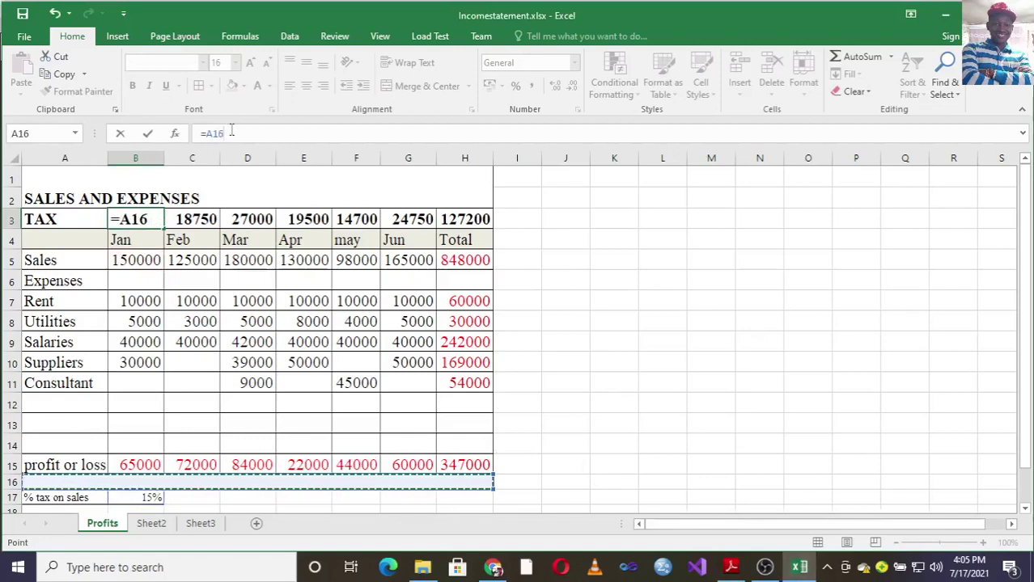
key(Escape)
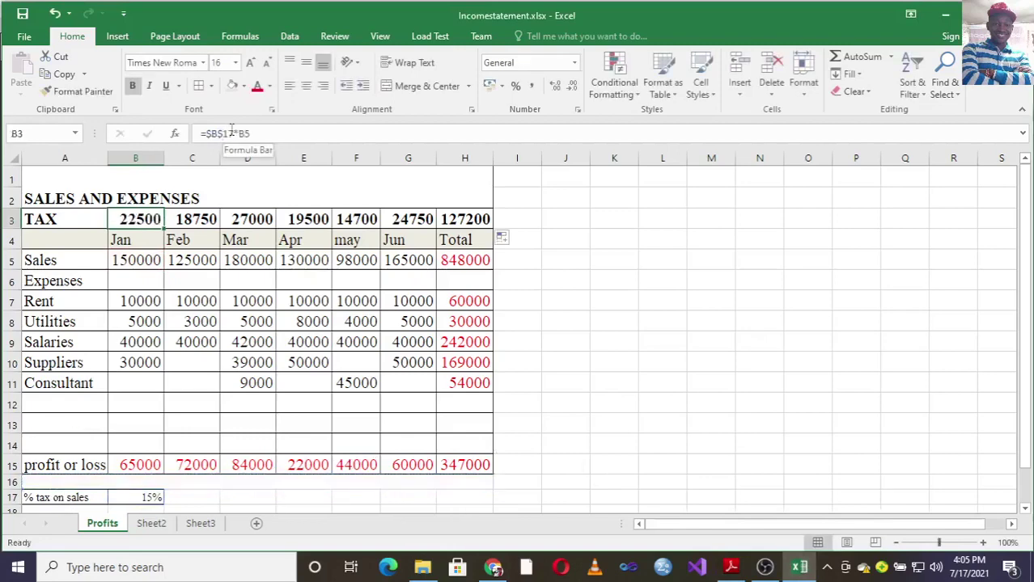
Step: Unmerge cells A16 to H16 directly below the profit or loss row
scroll(506, 318, down, 2)
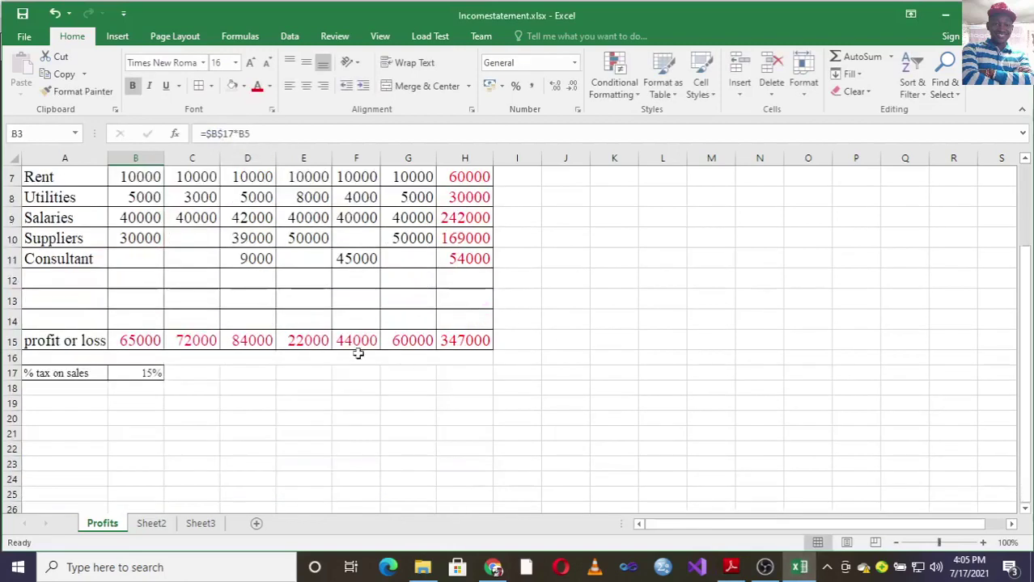
click(43, 353)
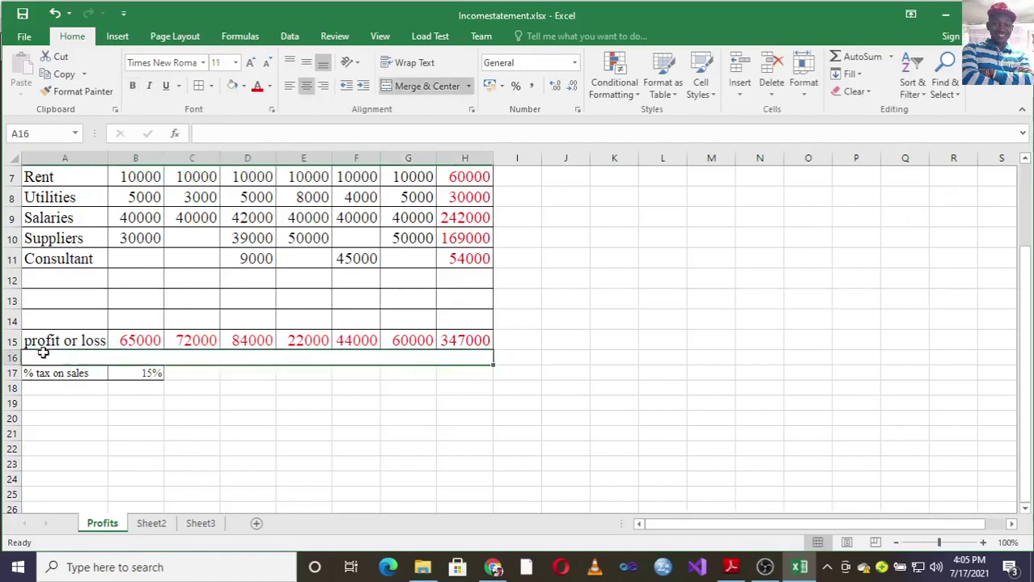
click(47, 403)
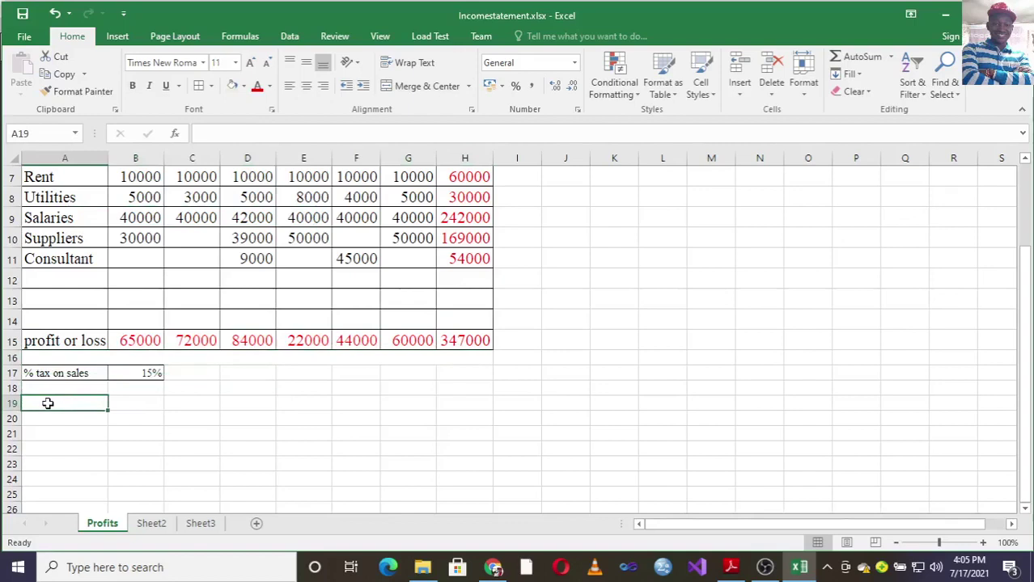
click(55, 358)
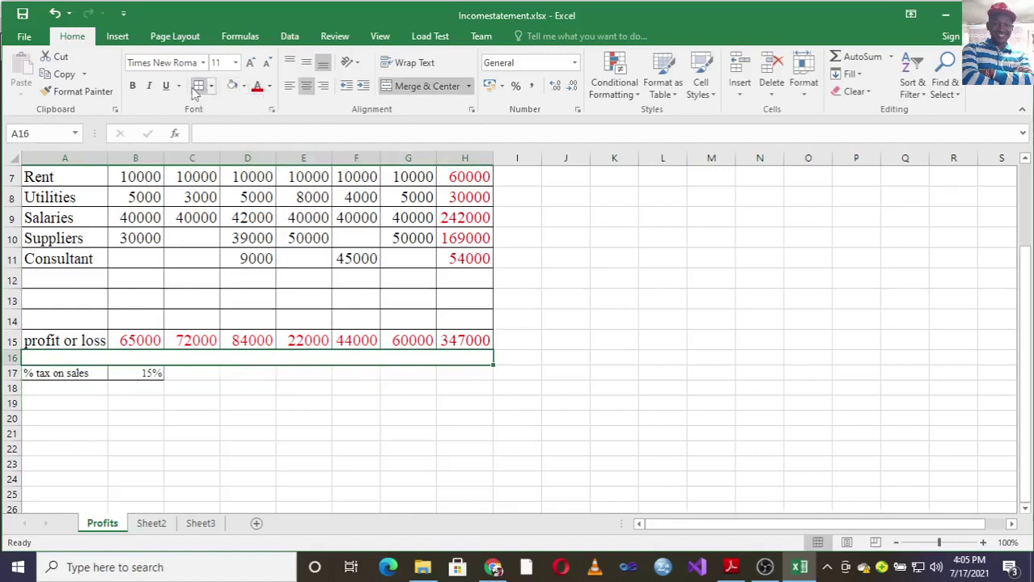
click(416, 87)
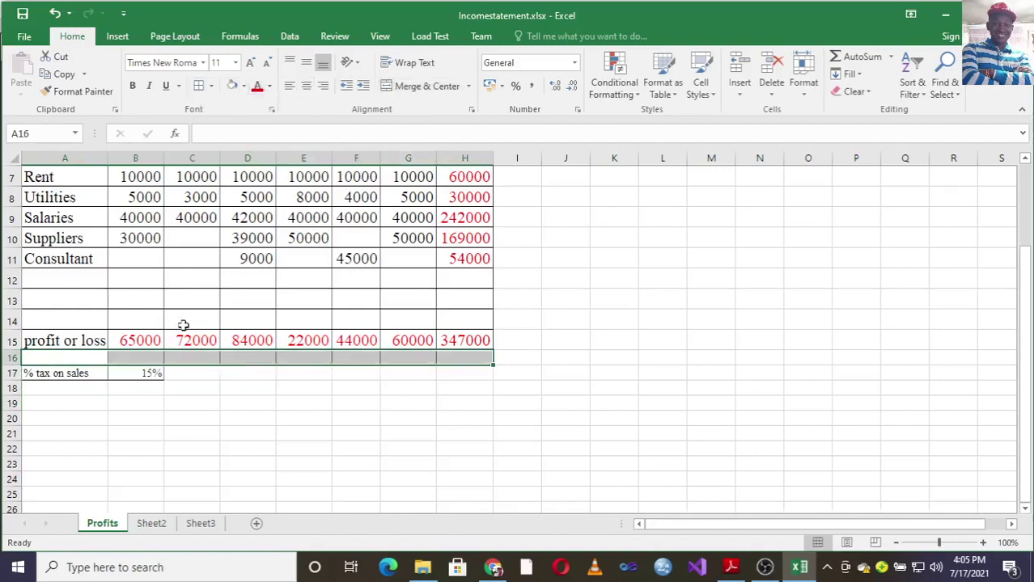
Step: Calculate January's profit after tax in B16 as =B15-B3 and copy the formula across to H16
click(131, 356)
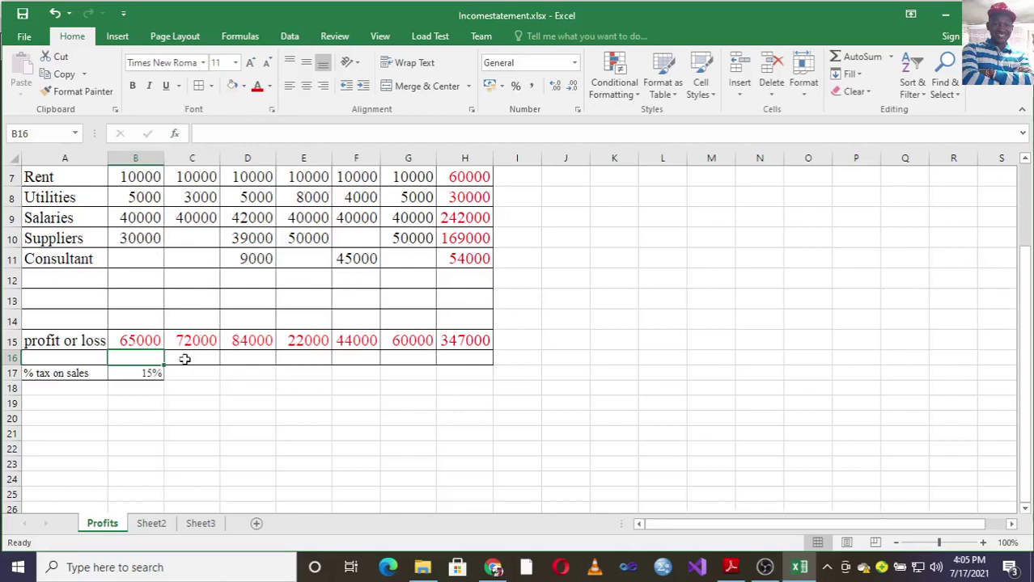
text(=)
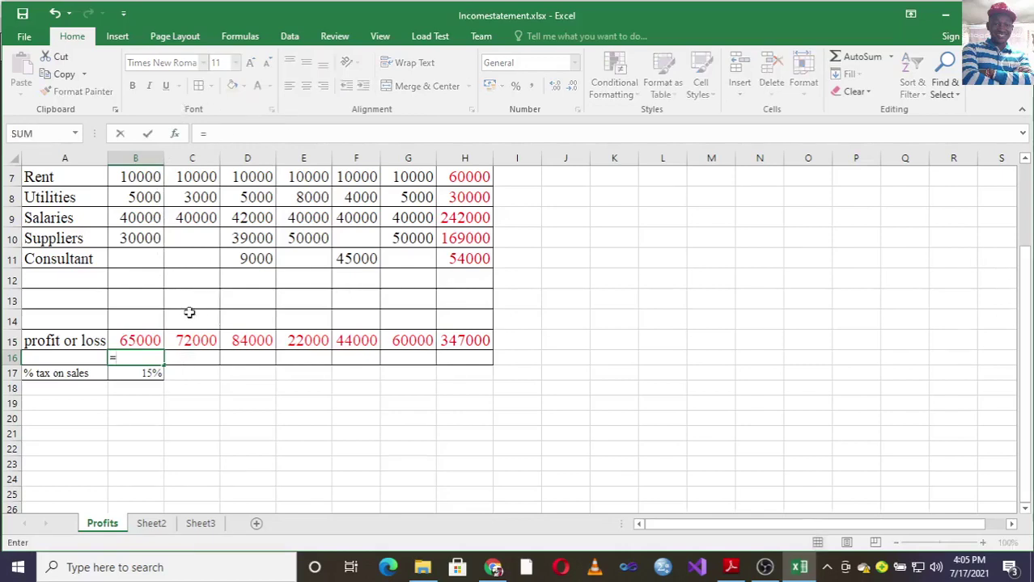
click(136, 339)
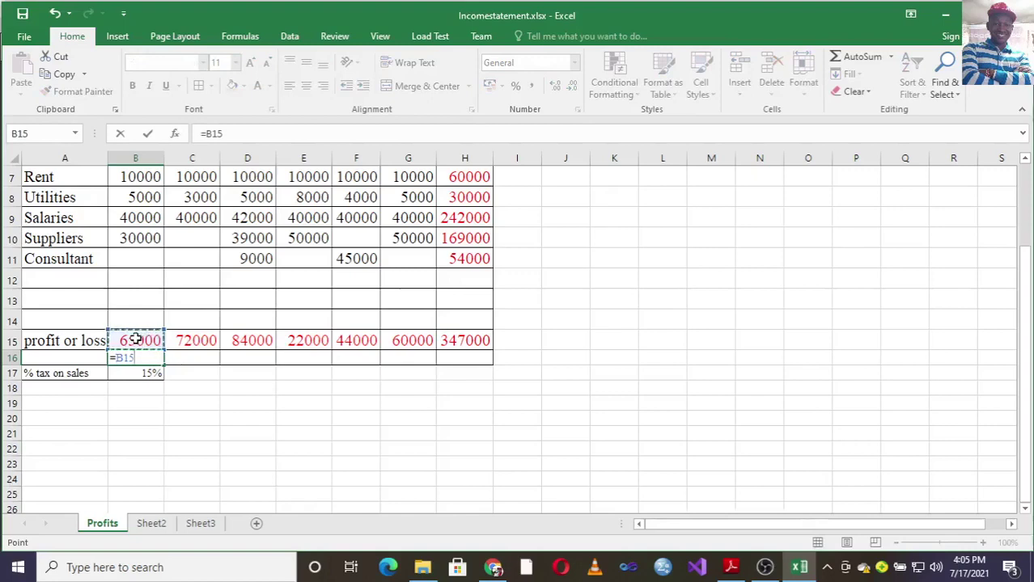
text(-)
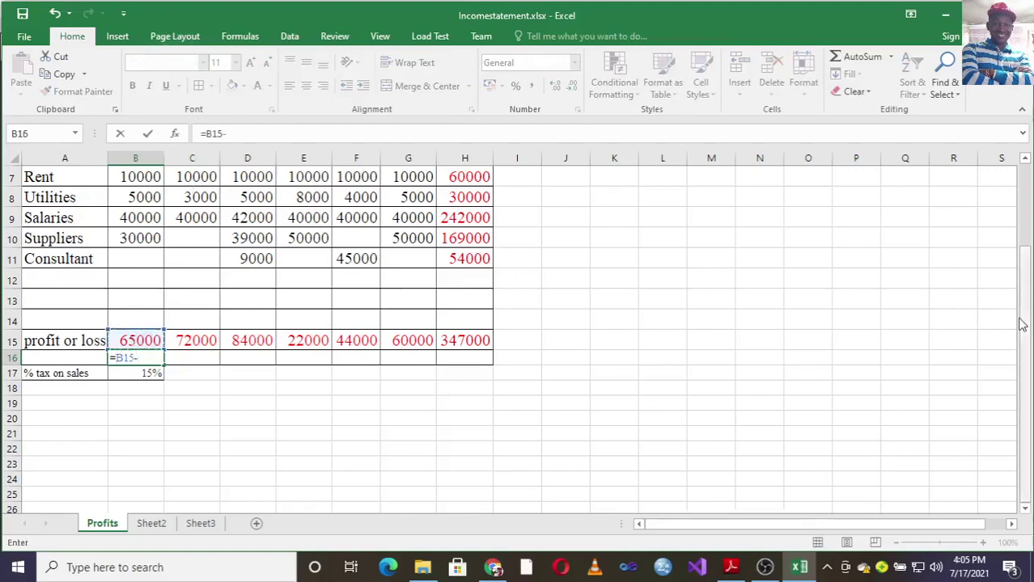
drag(1021, 323, 1015, 220)
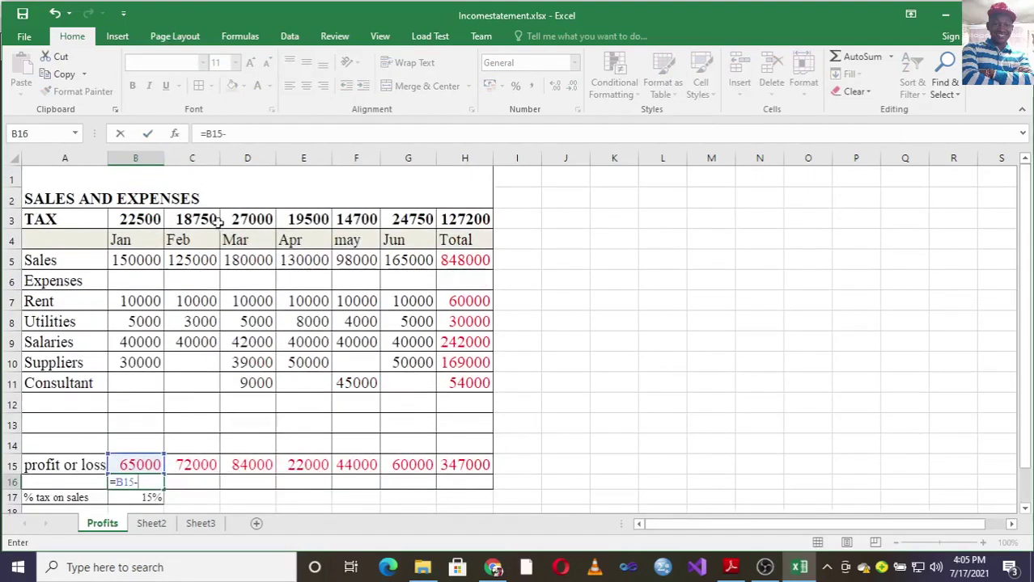
click(143, 225)
key(Return)
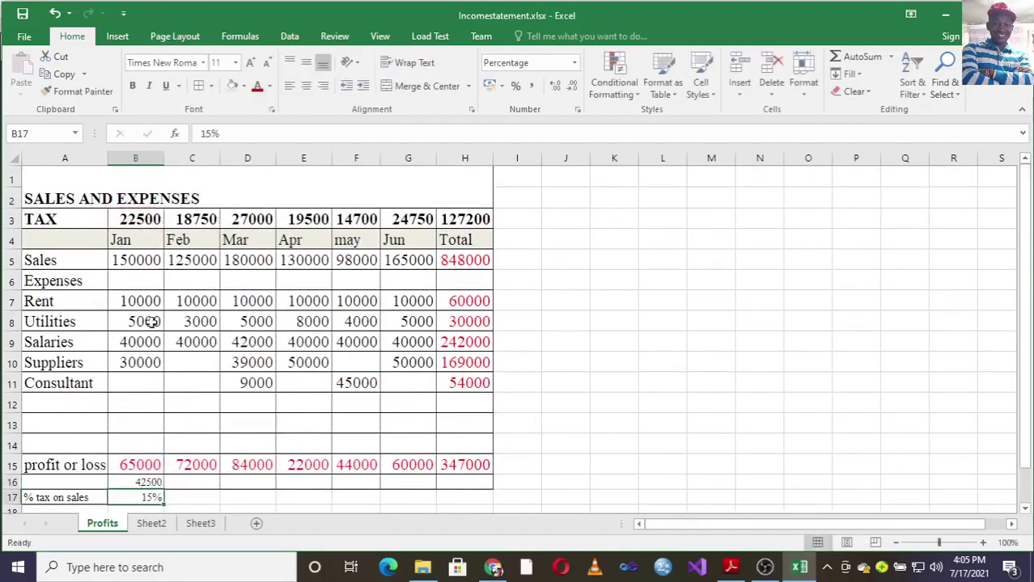
click(151, 482)
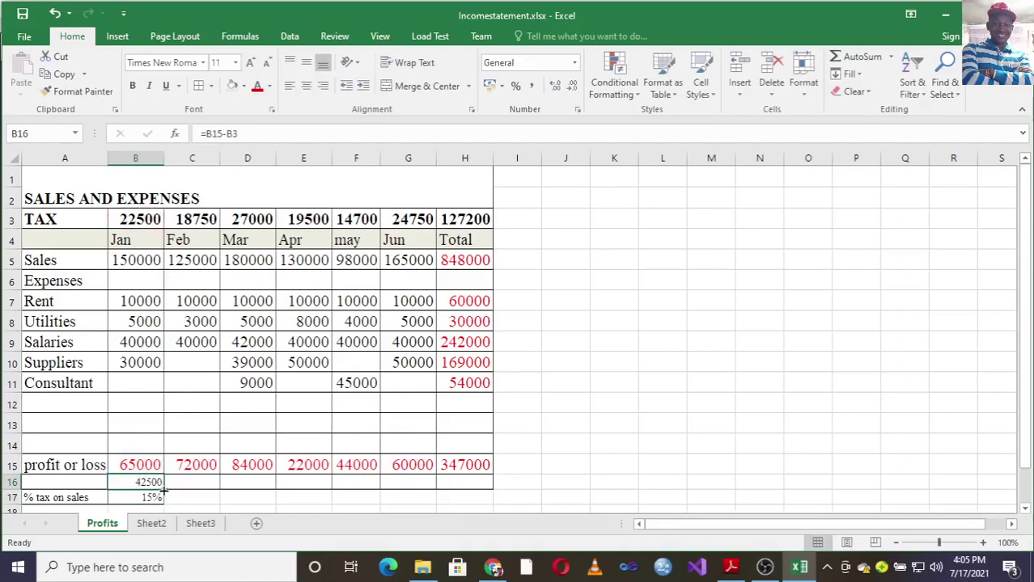
drag(164, 490, 491, 503)
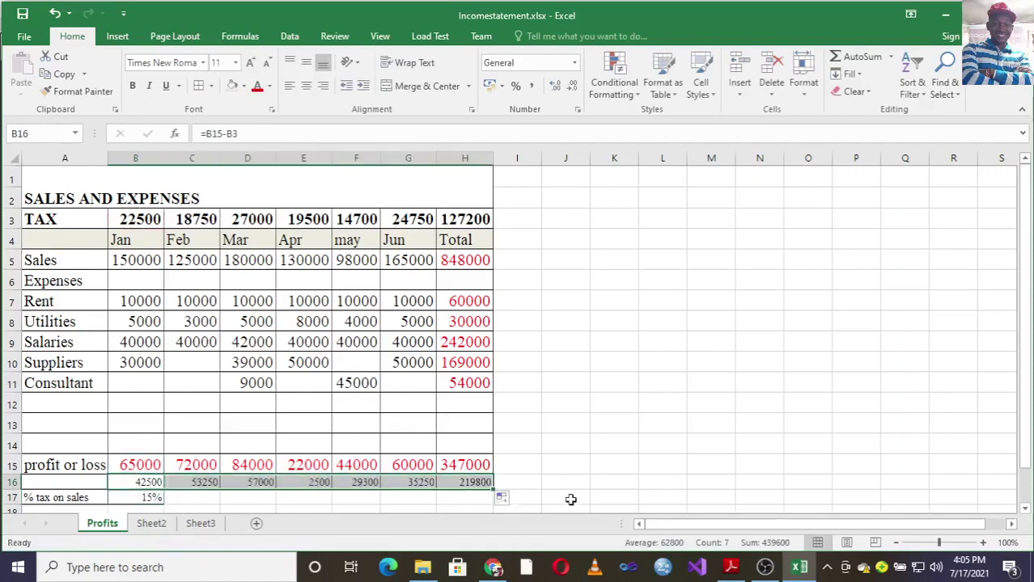
Step: Label the after-tax profit row NEW P/LOSS in cell A16
click(38, 486)
text(NE)
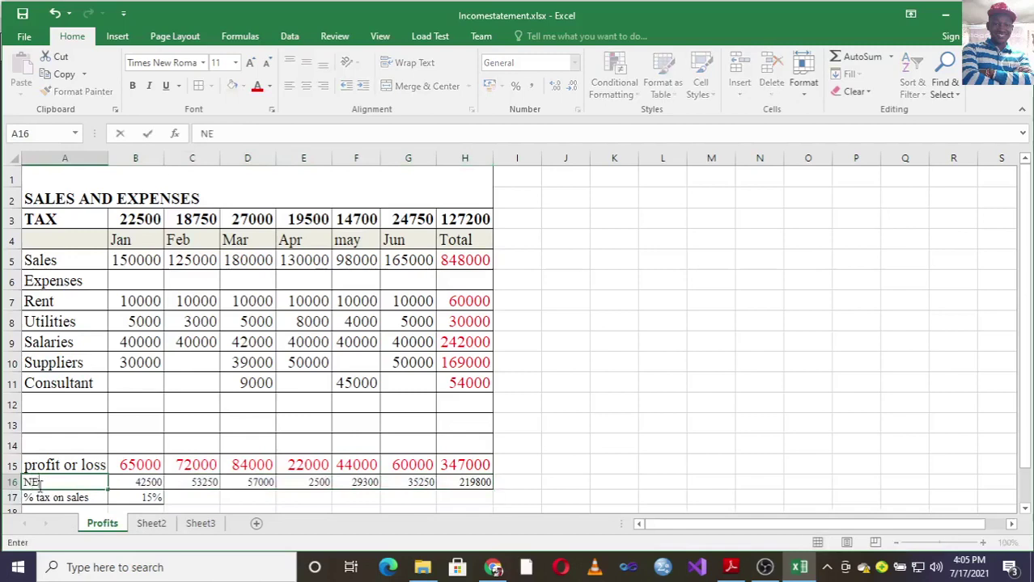
text(W P/LOSS)
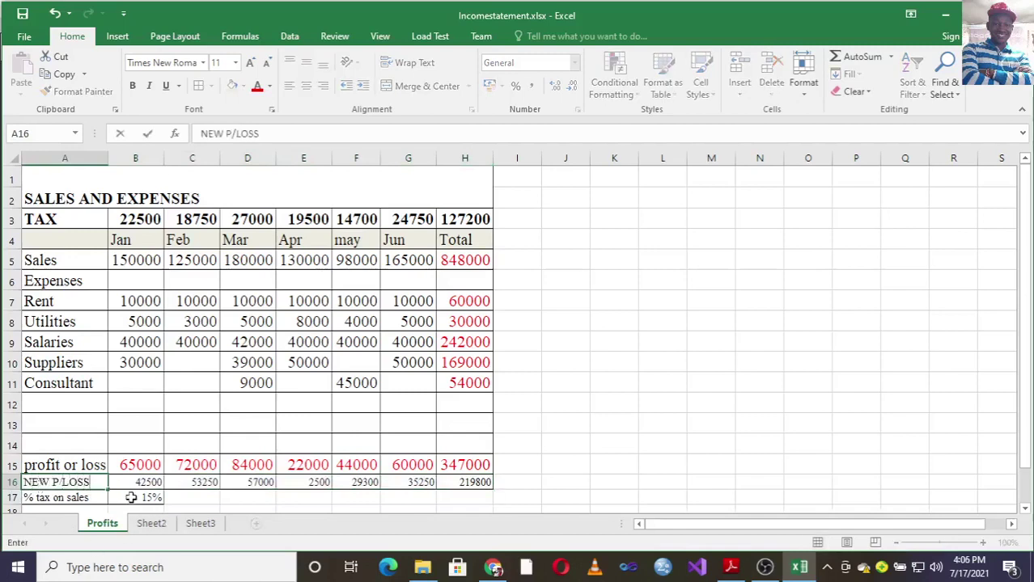
click(139, 481)
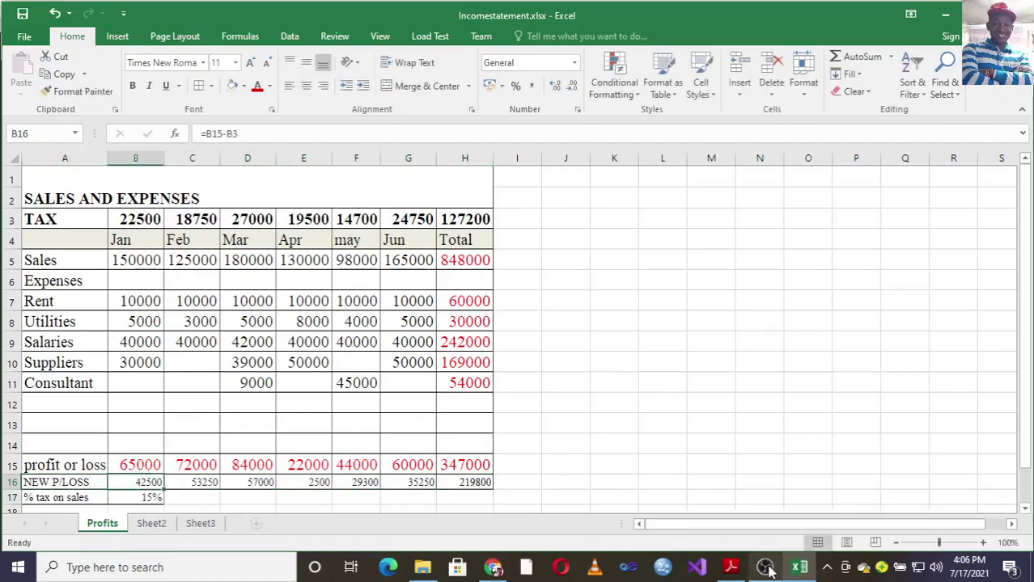
Step: Read part (f) of the question paper and insert a blank row above the profit or loss row in the worksheet
click(730, 567)
scroll(528, 299, down, 2)
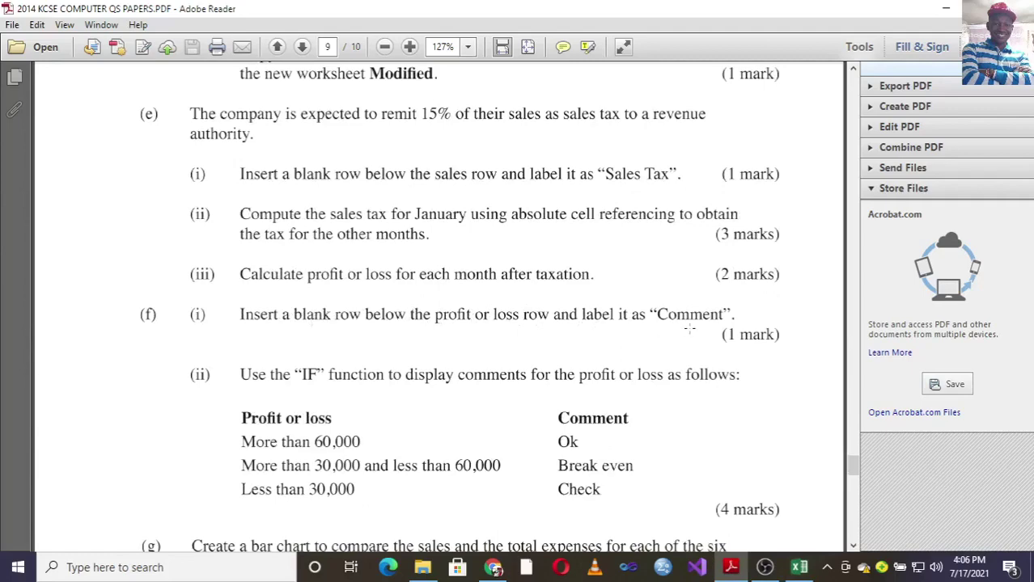
scroll(684, 329, down, 3)
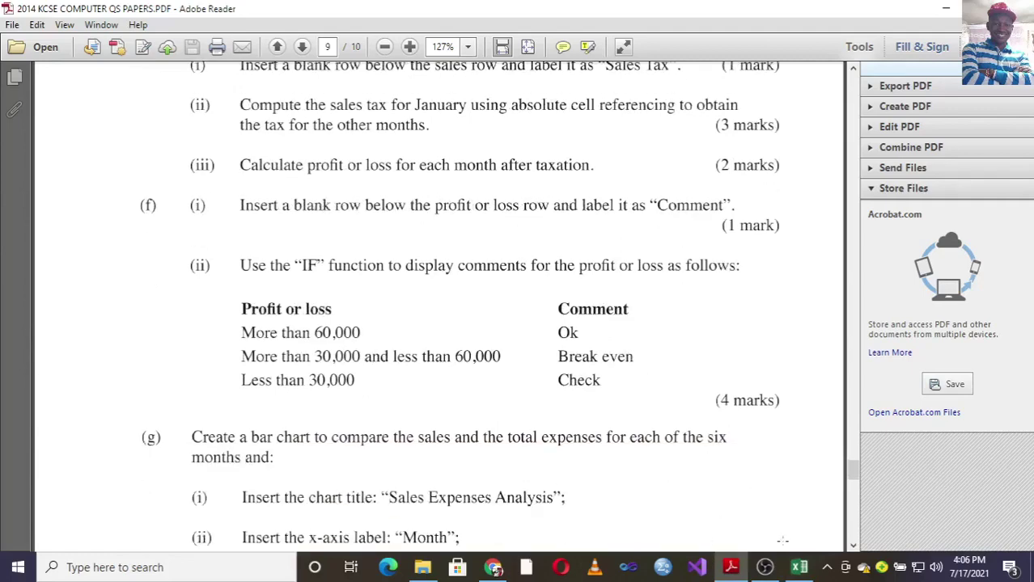
click(799, 567)
click(11, 466)
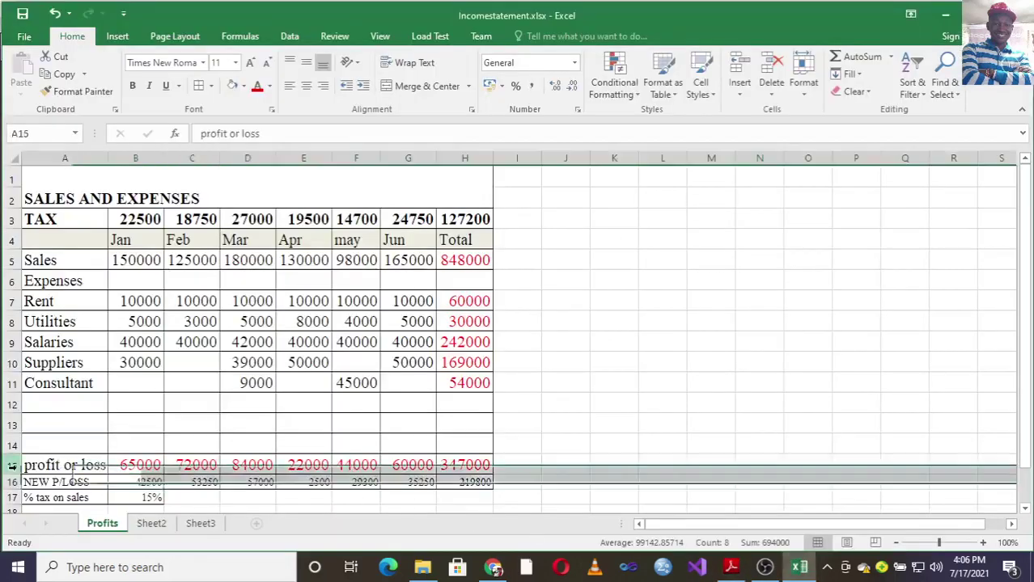
right_click(12, 467)
click(71, 342)
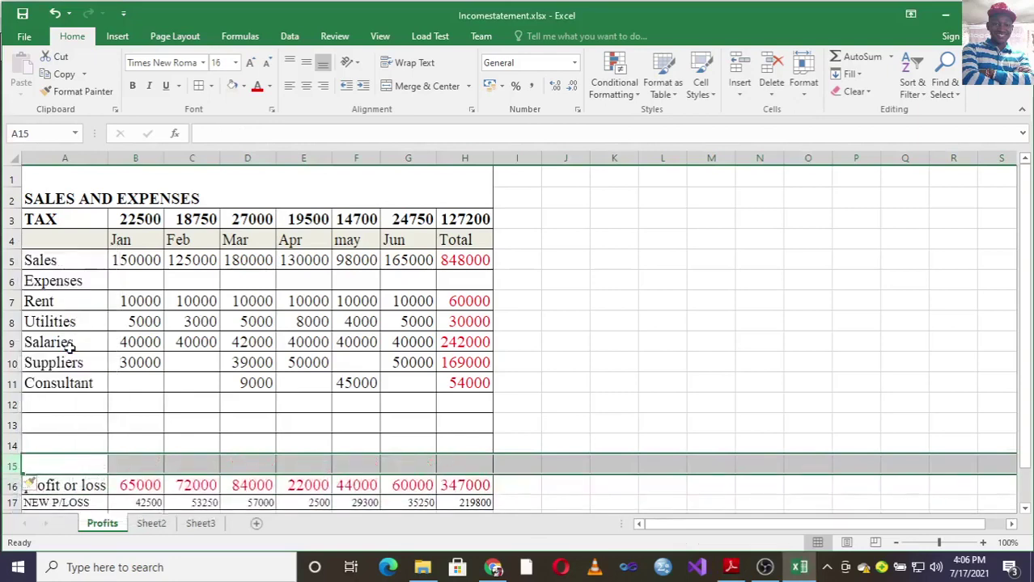
Step: Undo the misplaced row insertion and insert a blank row directly below the profit or loss row
click(54, 13)
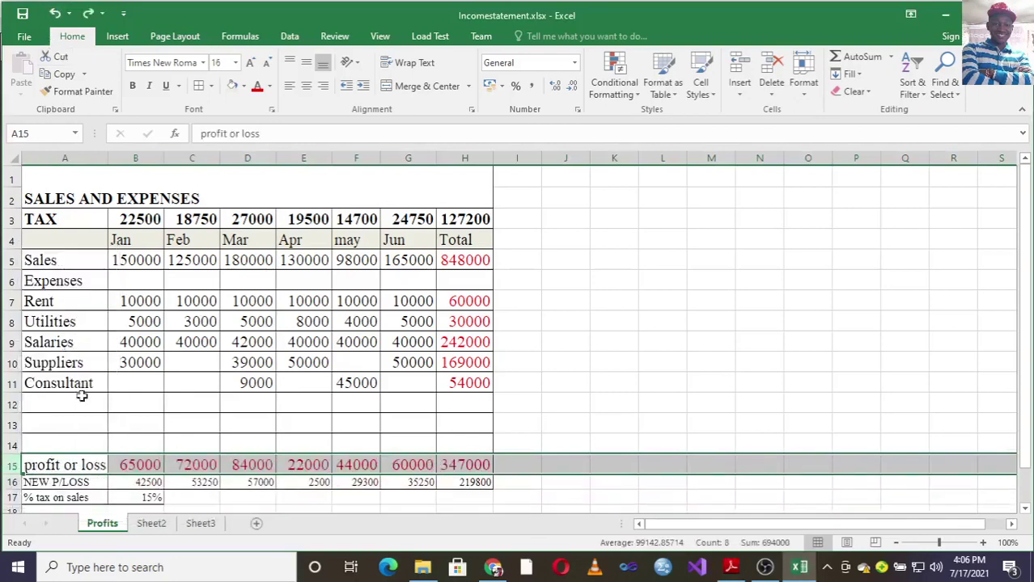
click(11, 482)
right_click(11, 482)
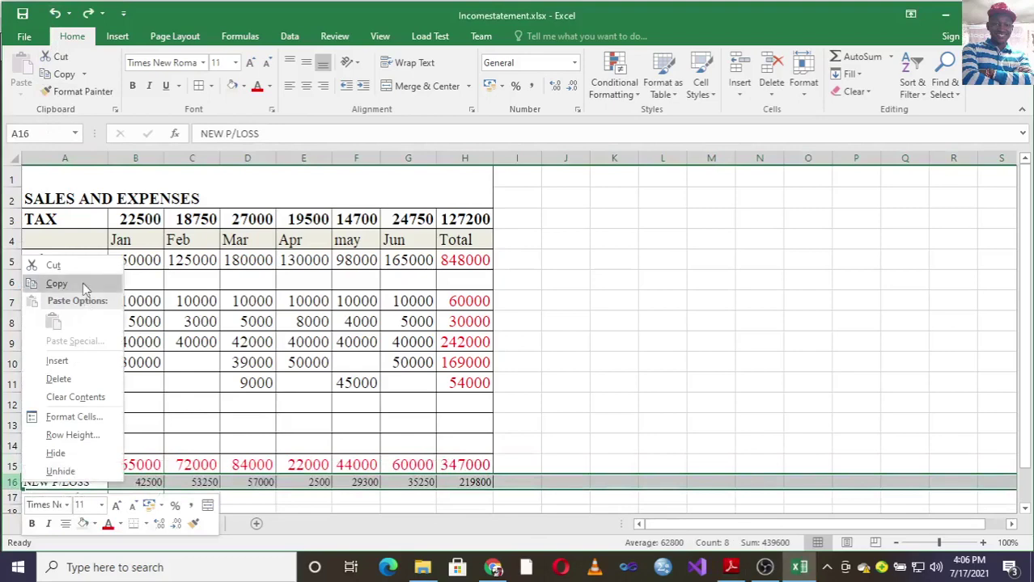
click(56, 361)
click(665, 444)
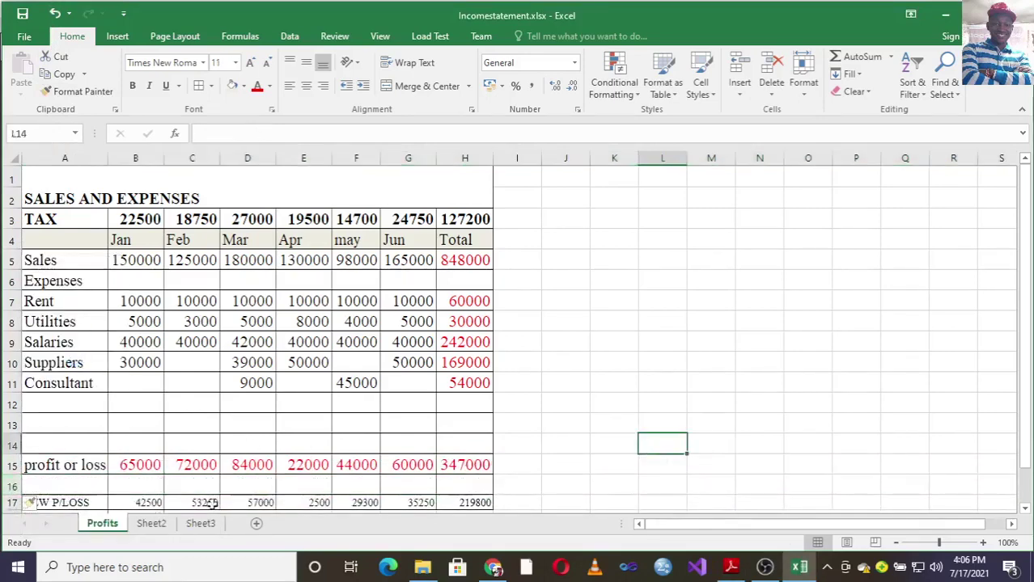
Step: Label the new blank row COMMENT in cell A16
click(97, 501)
click(96, 483)
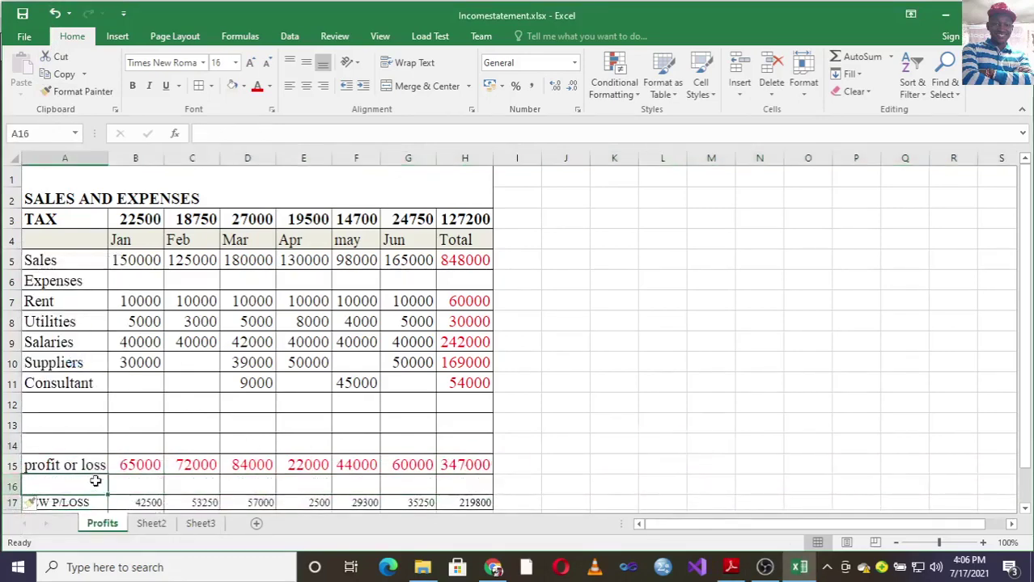
text(COMMN)
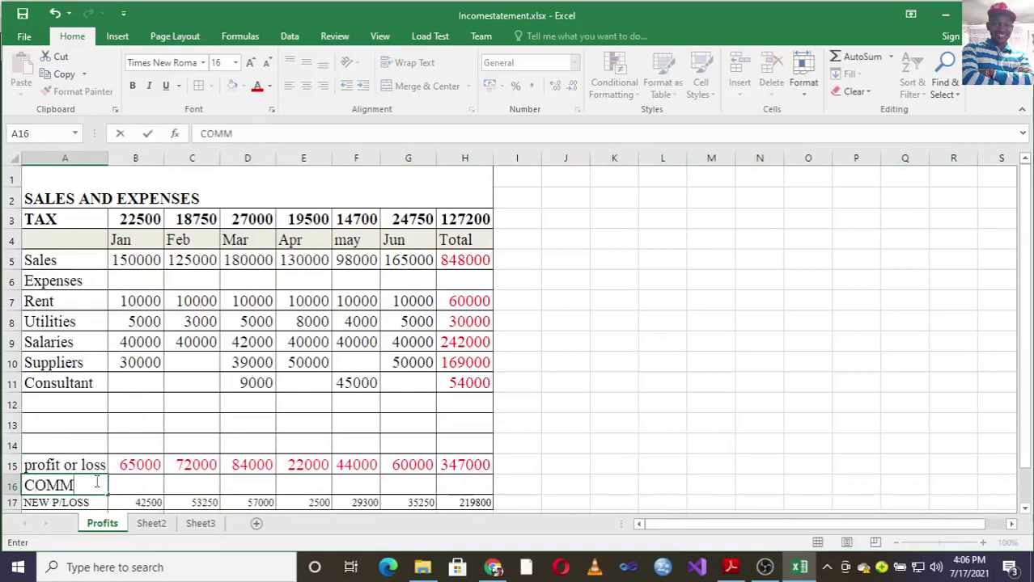
key(BackSpace)
text(EBT)
key(BackSpace)
key(BackSpace)
text(NT)
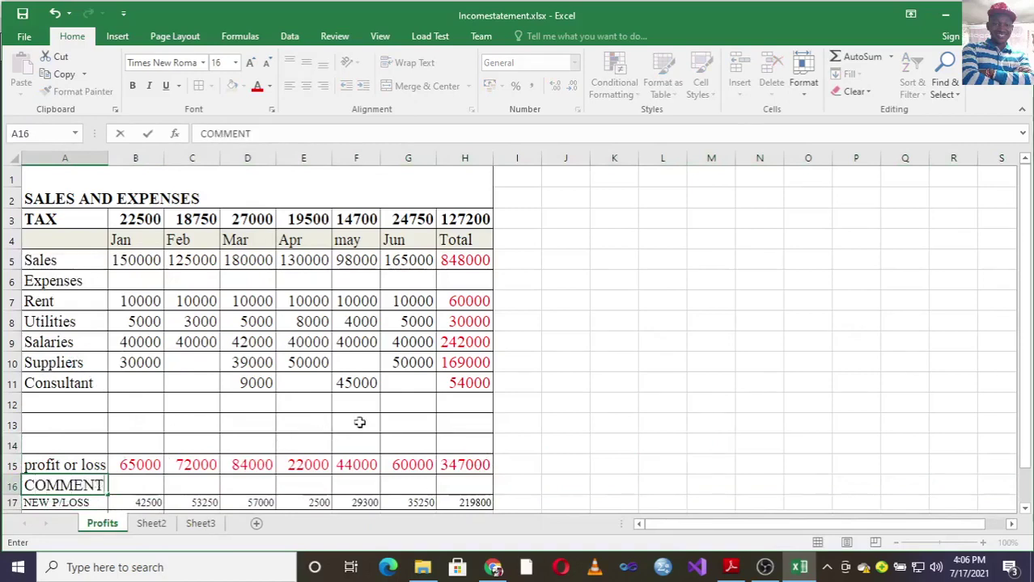
Step: Read the comment criteria in part (f)(ii) of the question paper and start an IF formula in B16 returning "Ok" when B17>60000
click(731, 567)
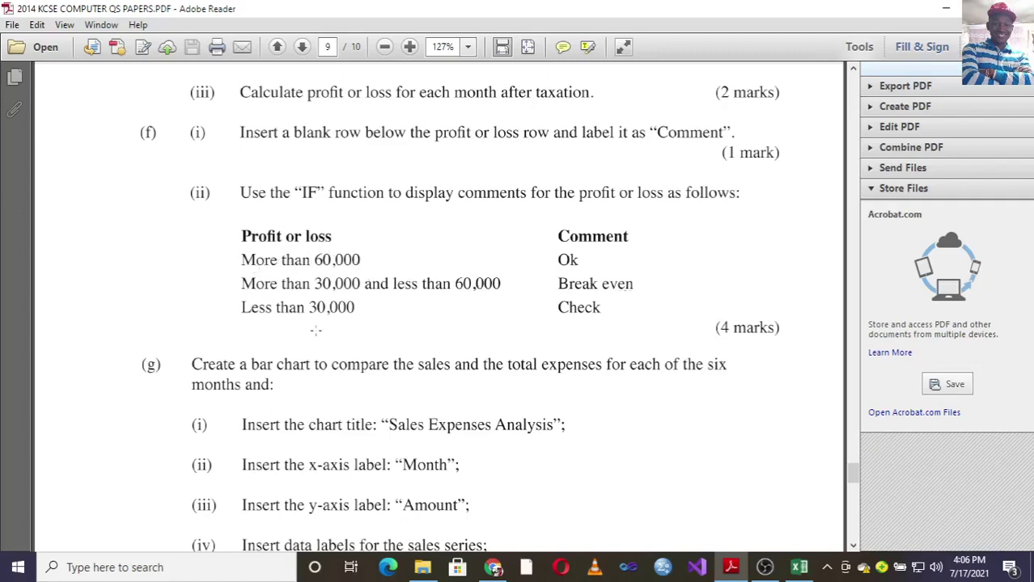
click(799, 567)
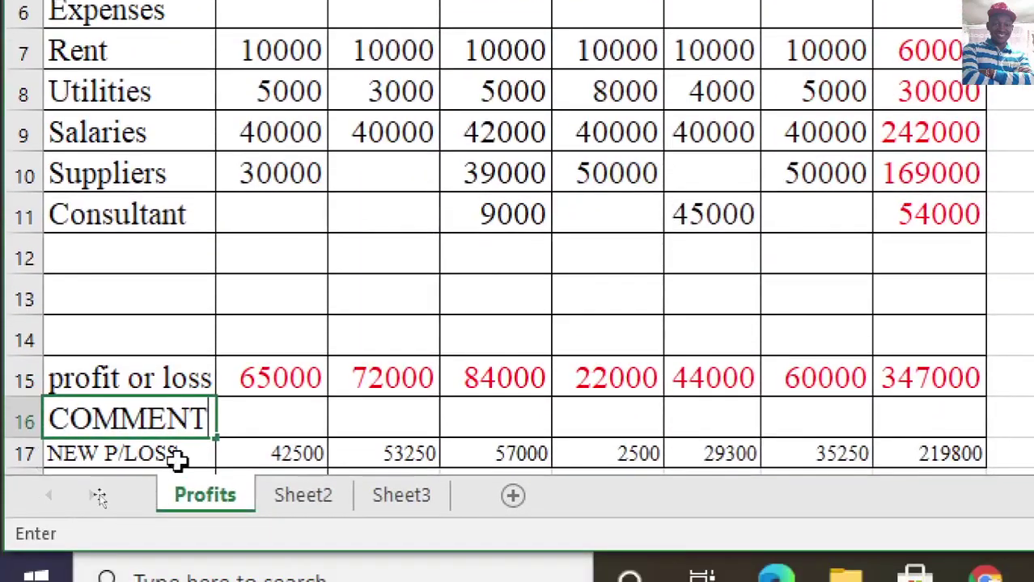
click(132, 482)
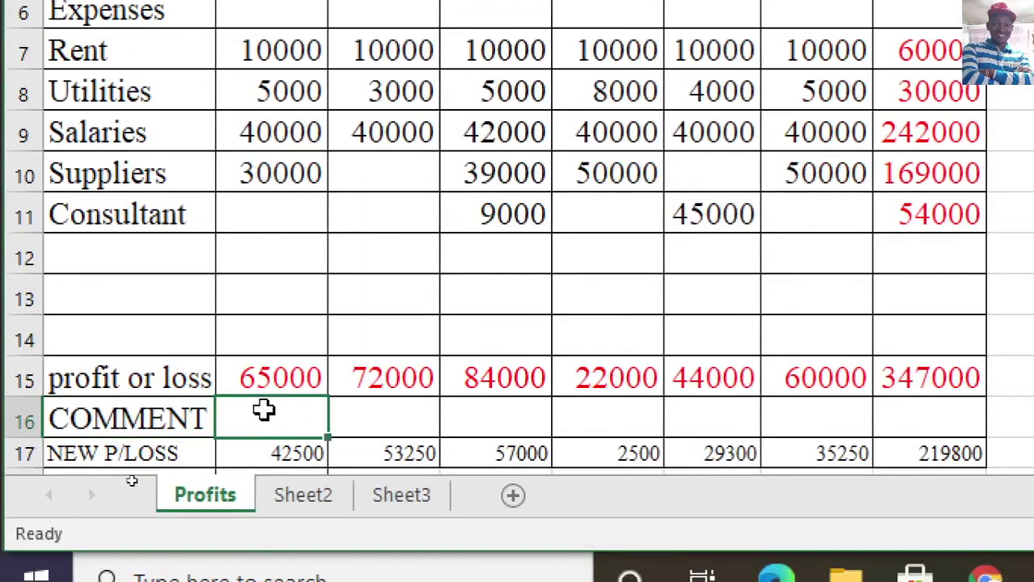
text(=IF)
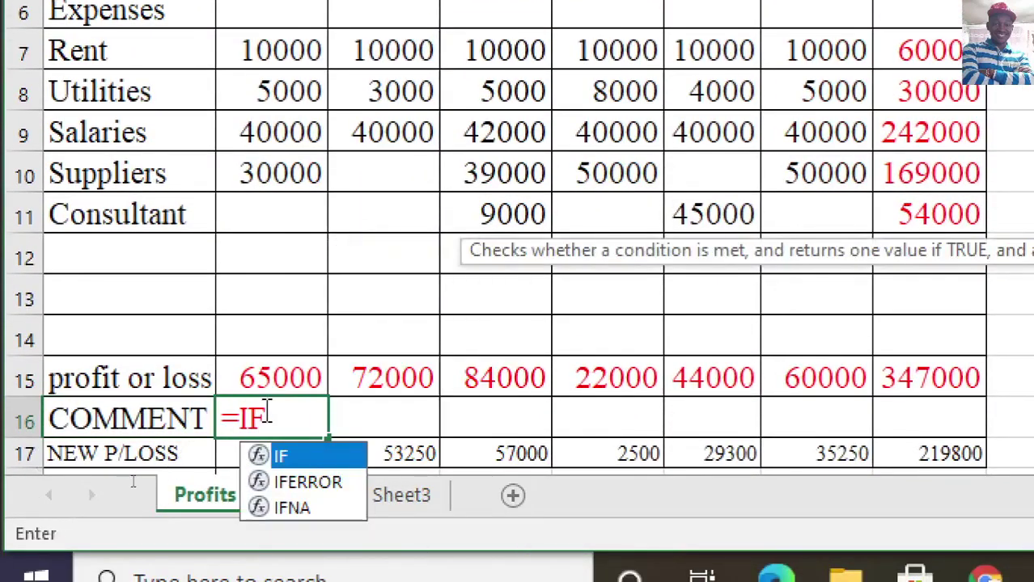
text(()
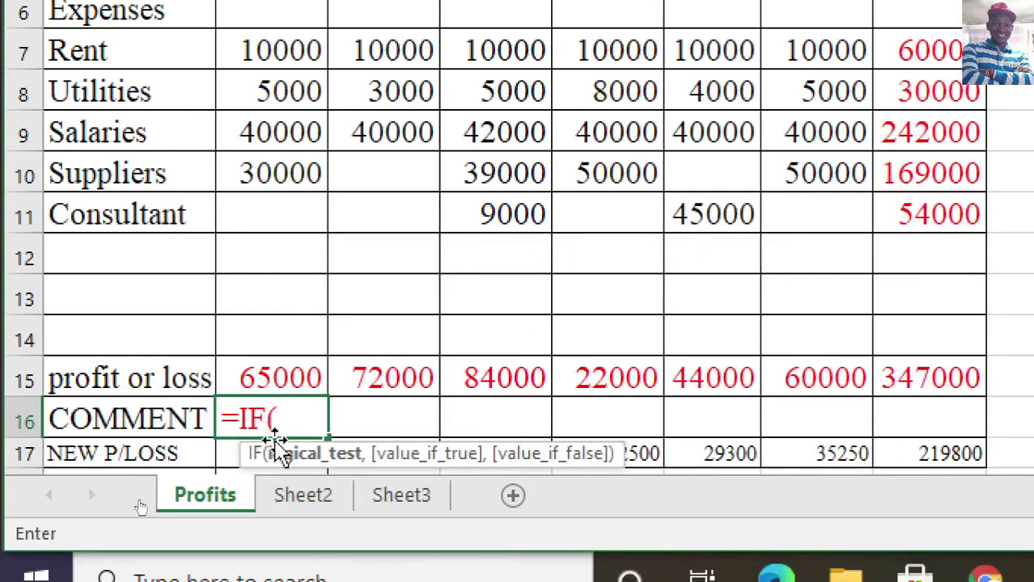
click(234, 457)
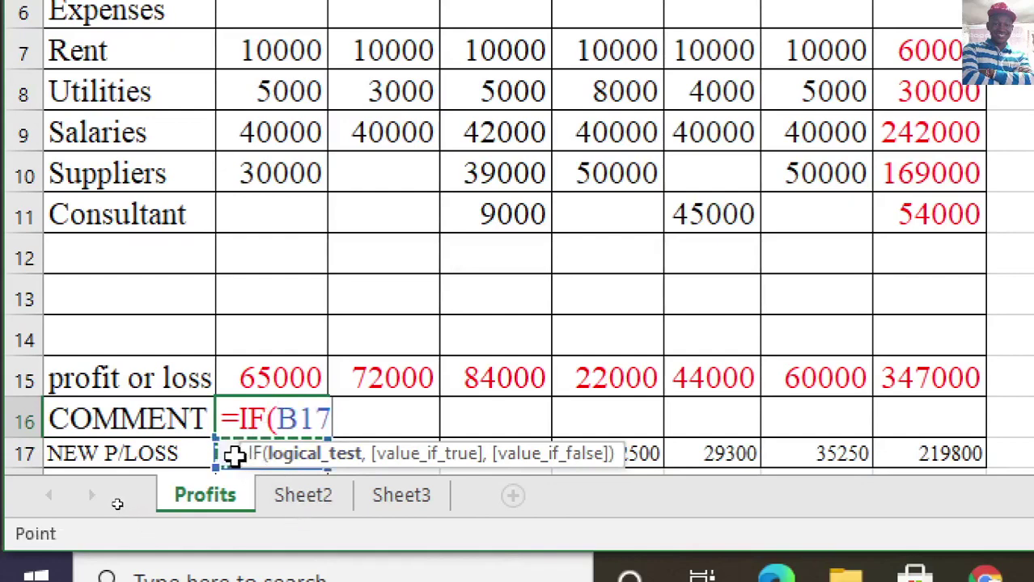
text(>600)
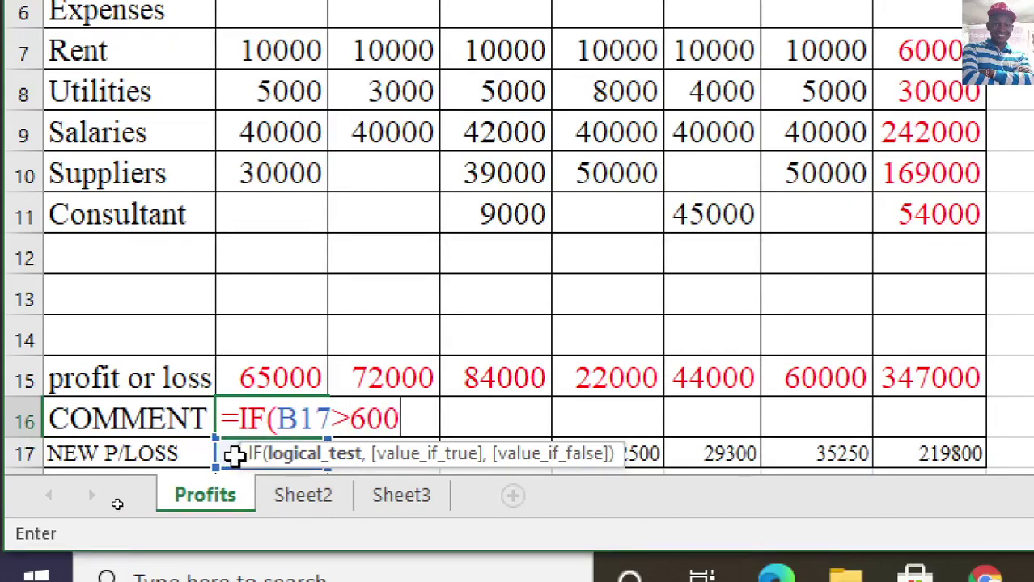
text(00,)
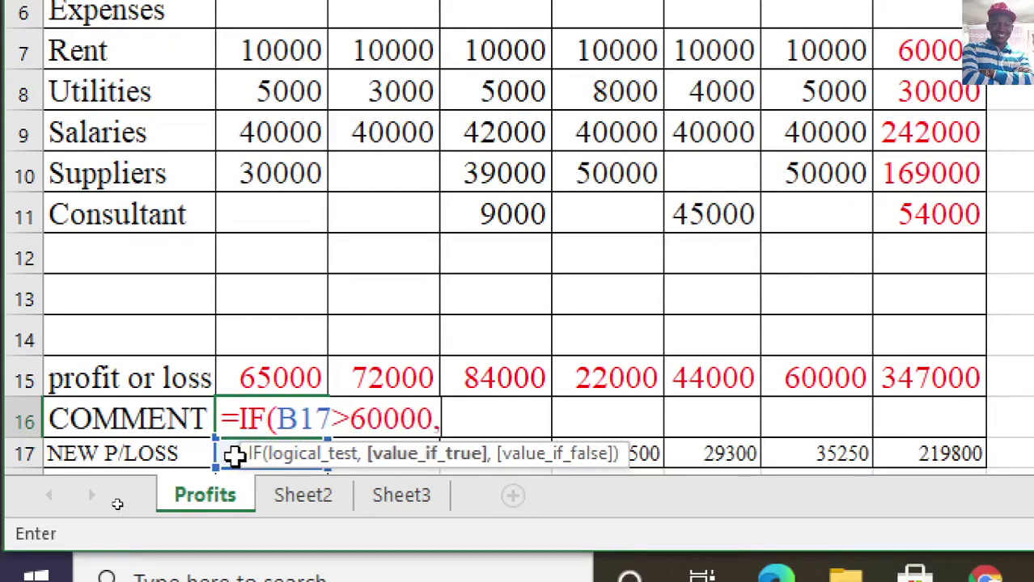
text("O)
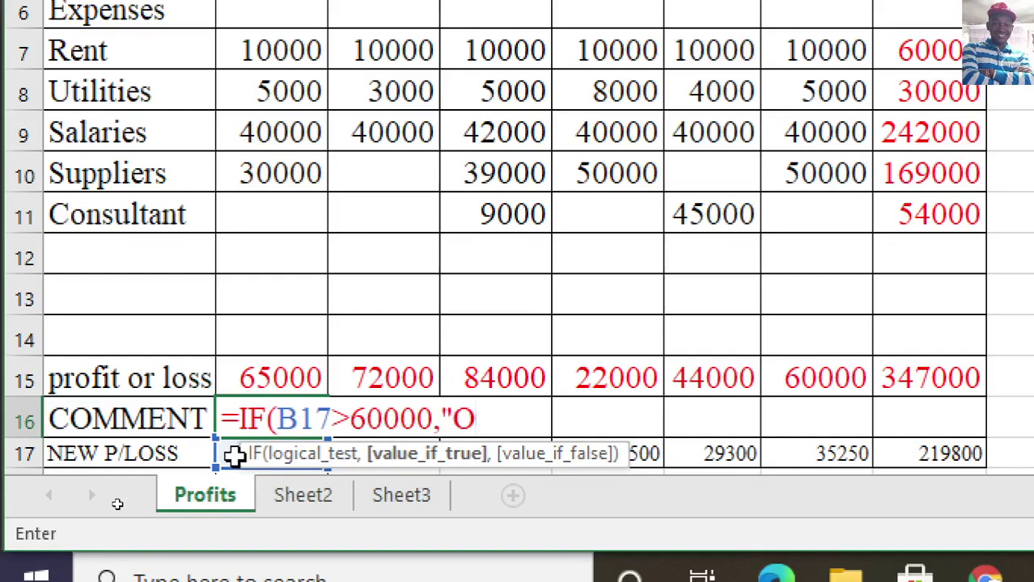
text(Kk)
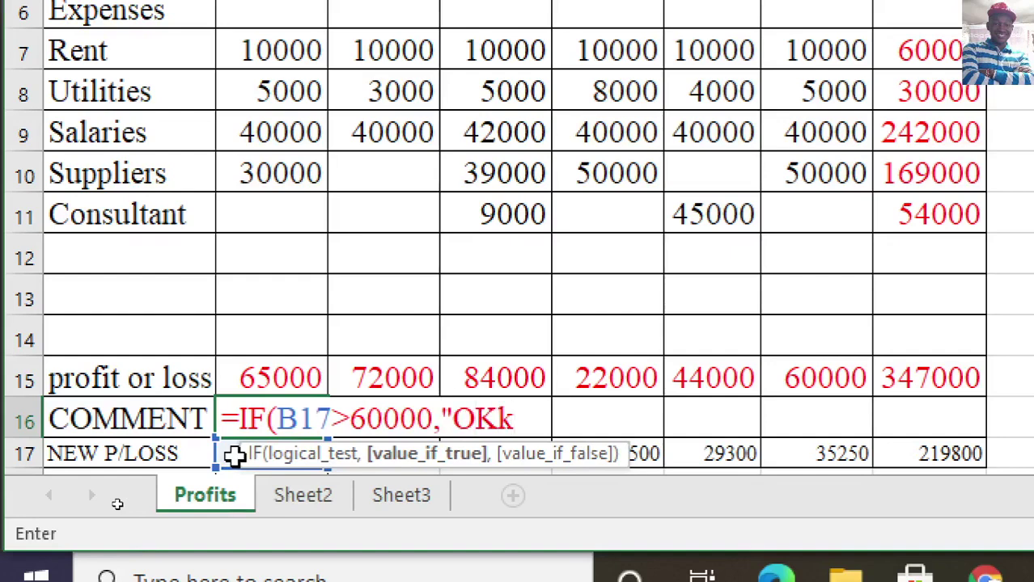
key(BackSpace)
key(BackSpace)
text(k)
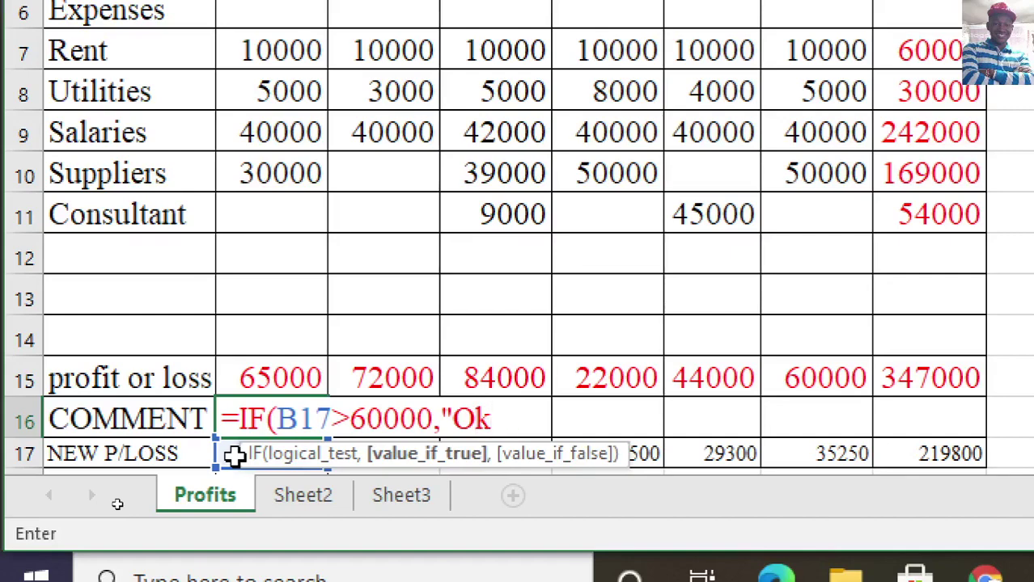
Step: Nest a second IF in the B16 formula that returns "Break even" when B17>30000
text(",if)
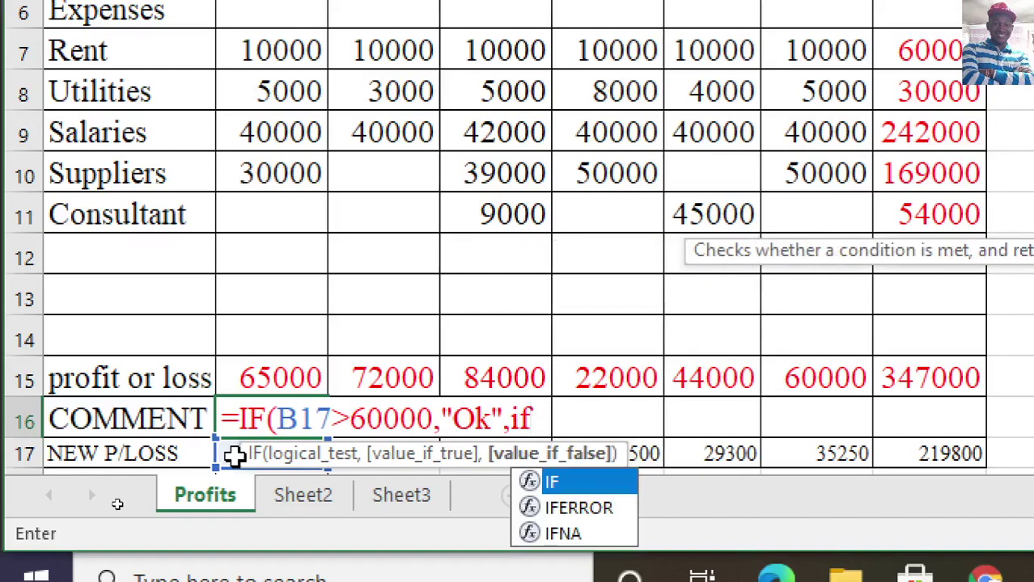
text((b)
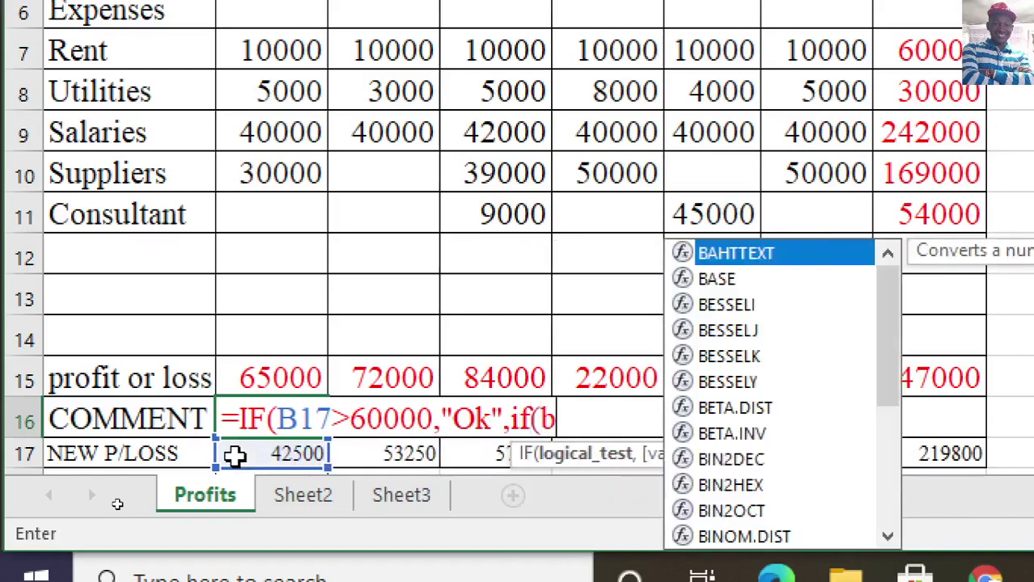
text(17)
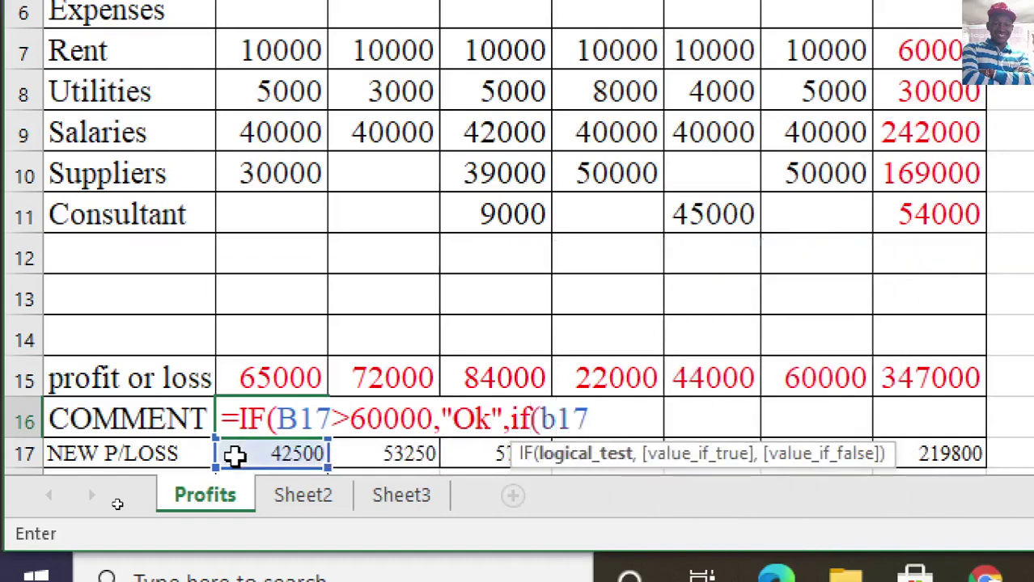
text(>)
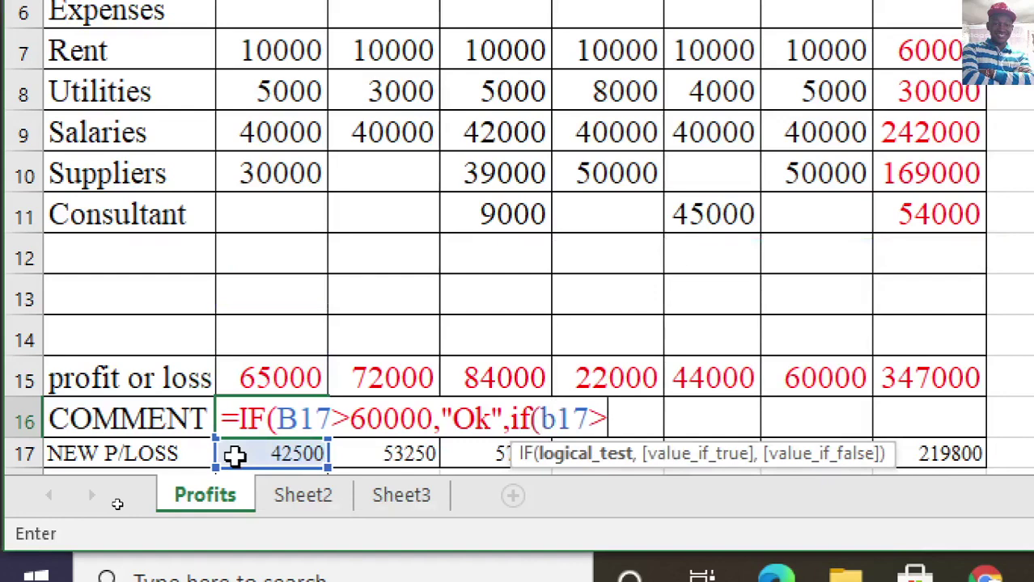
text(30000)
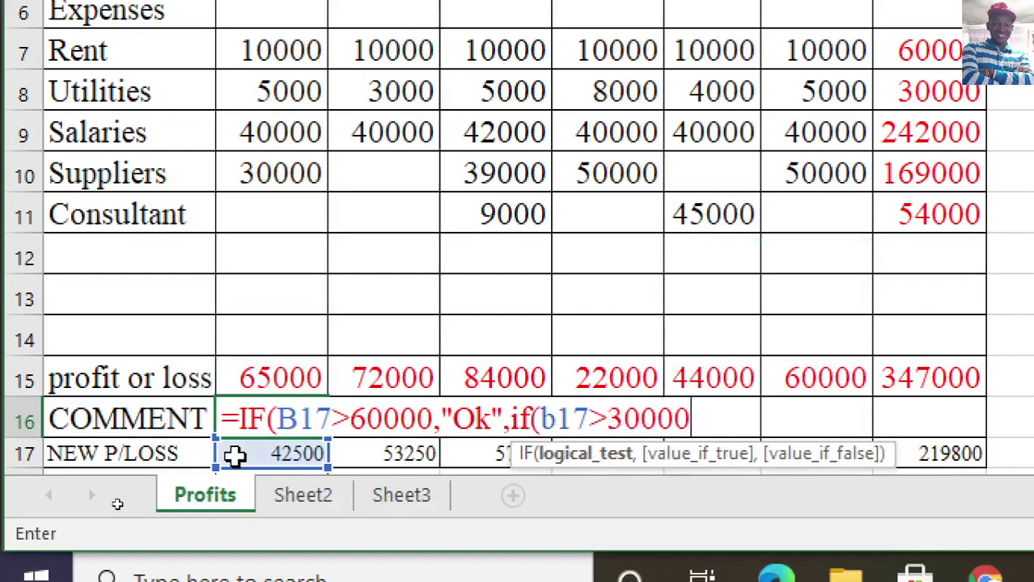
text(,")
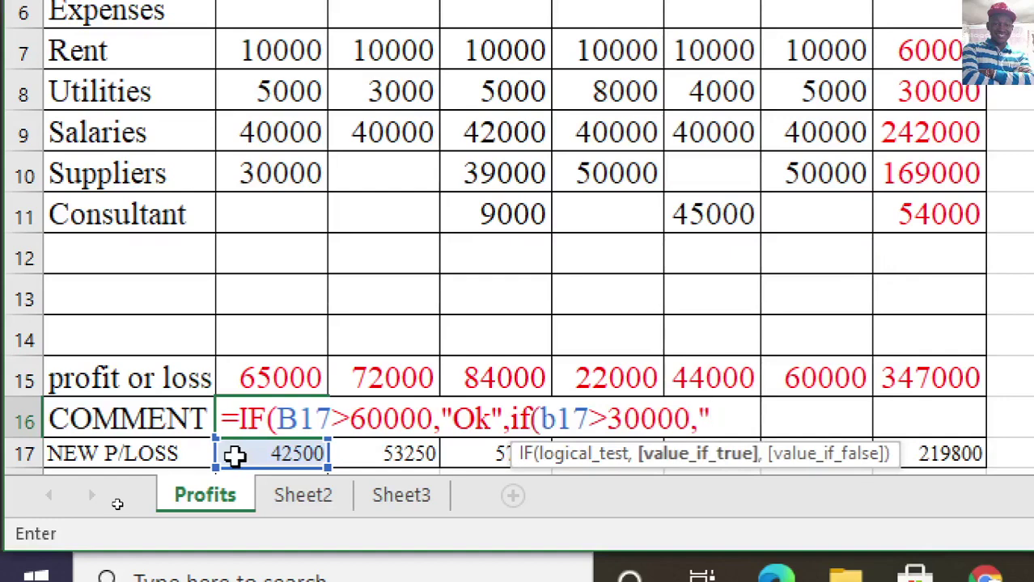
text(b)
key(BackSpace)
text(Break Ev)
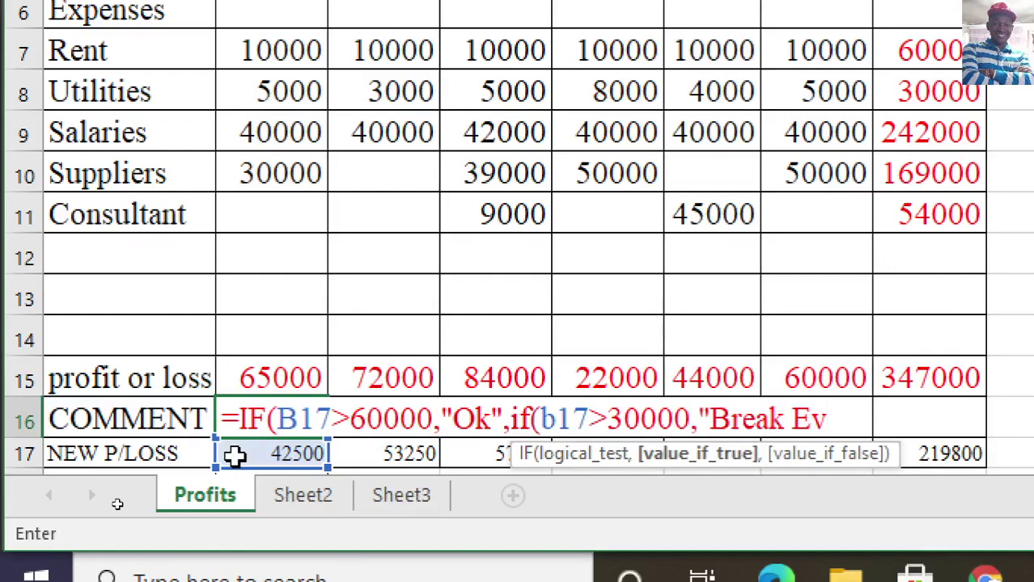
key(BackSpace)
key(BackSpace)
text(eve)
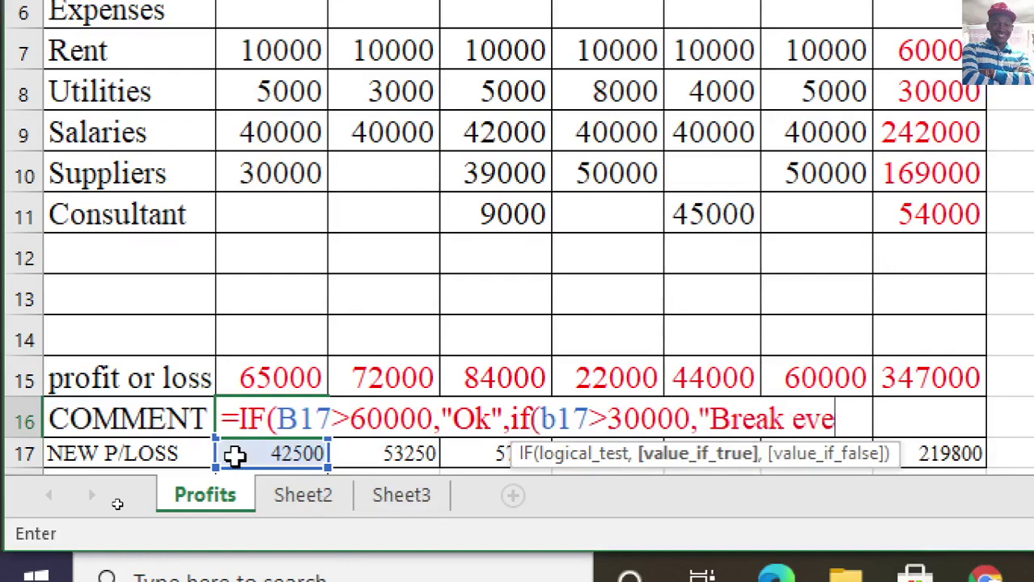
text(n",)
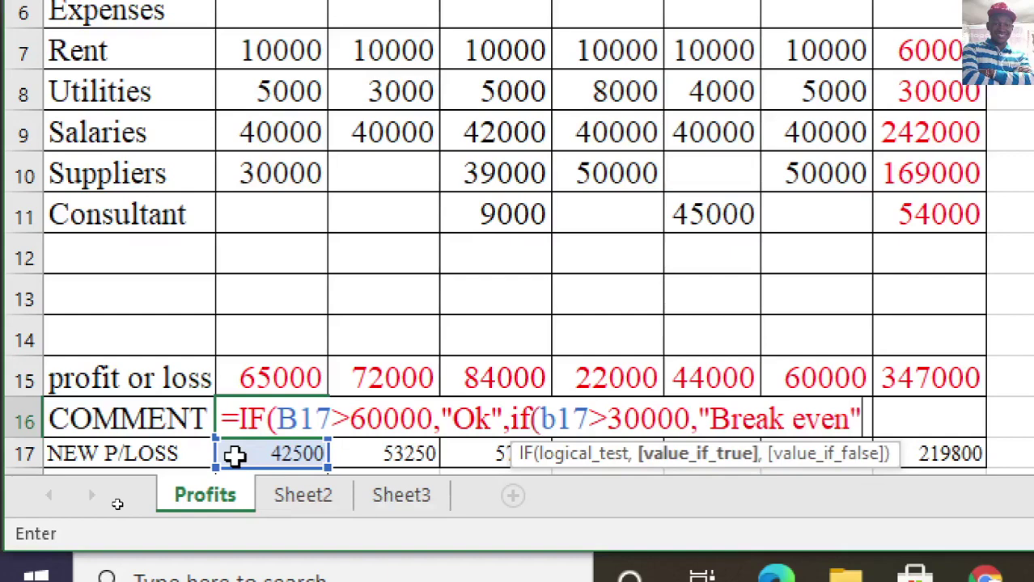
Step: Complete the B16 formula with "Check" as the remaining comment, accepting the bracket correction, and copy it across to H16
text(")
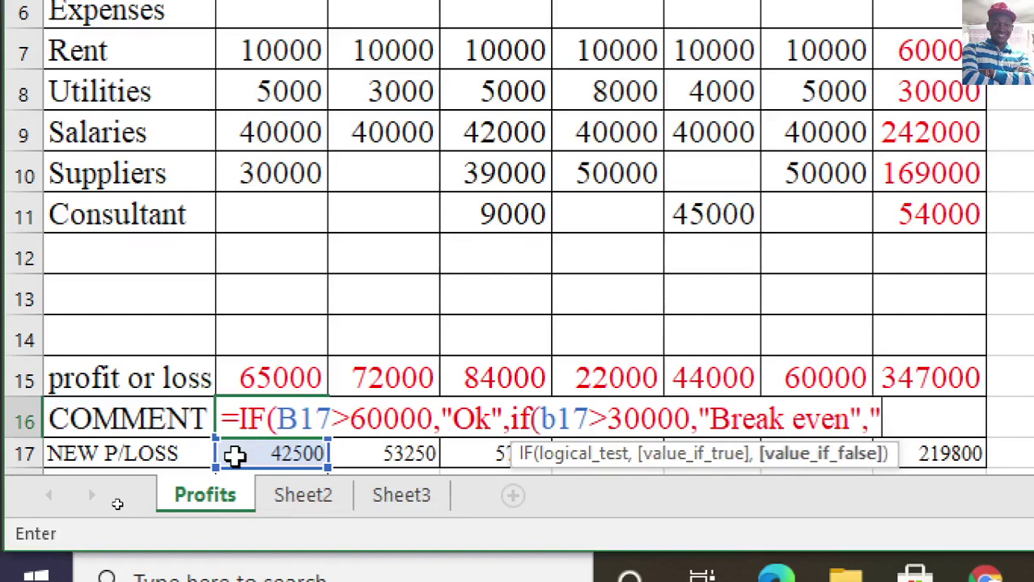
text(Che)
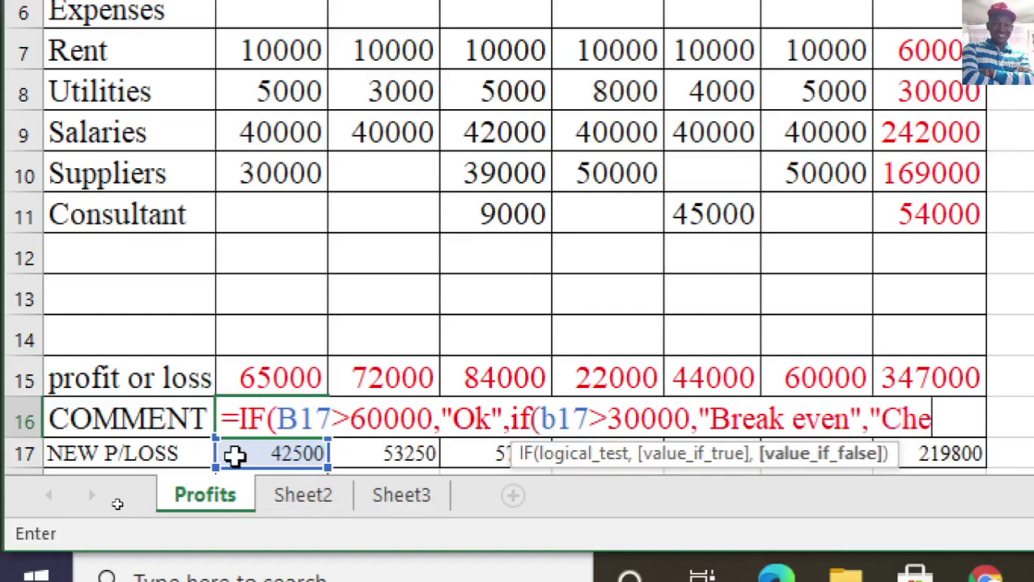
text(ck")
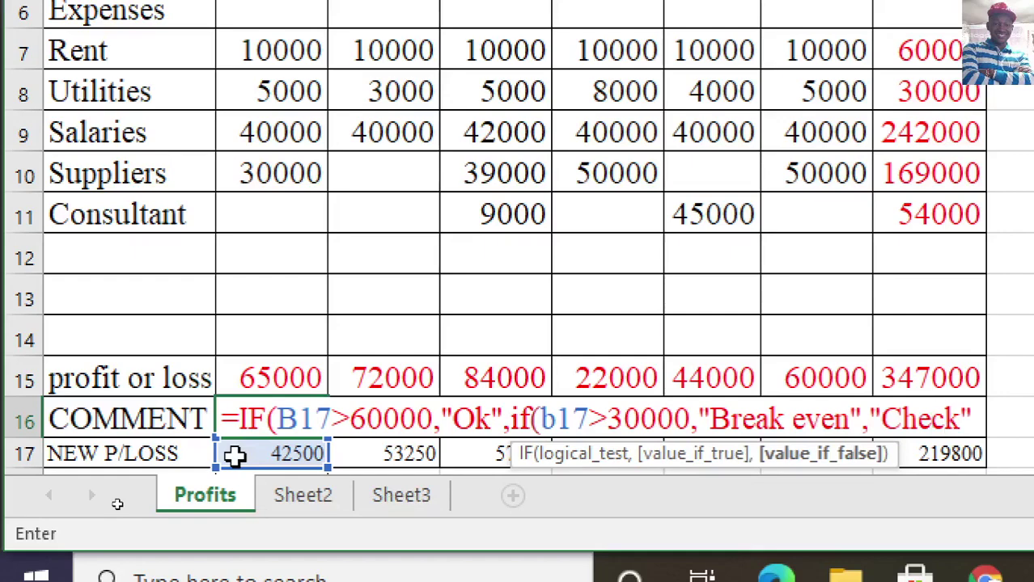
text())
key(Return)
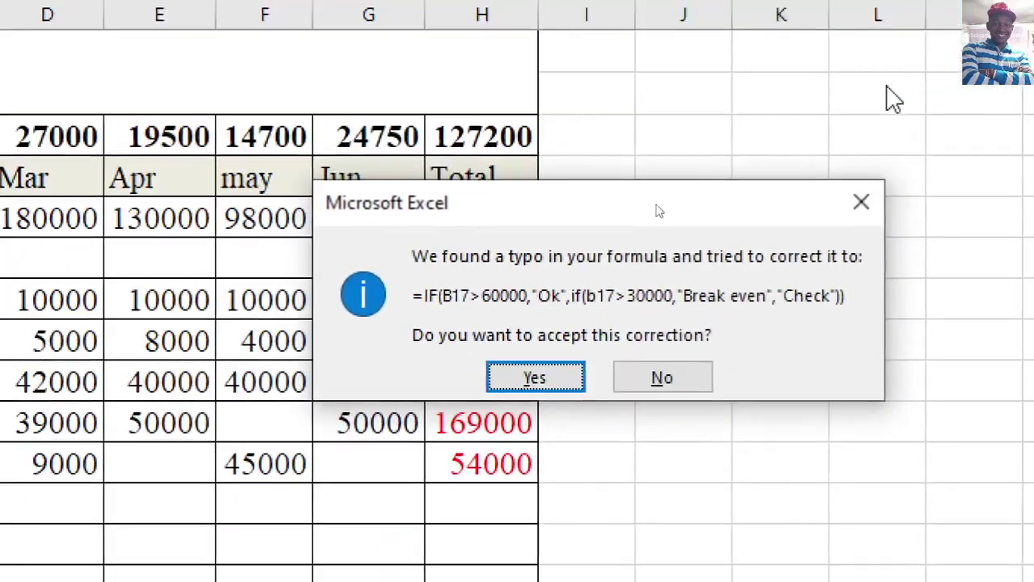
click(535, 378)
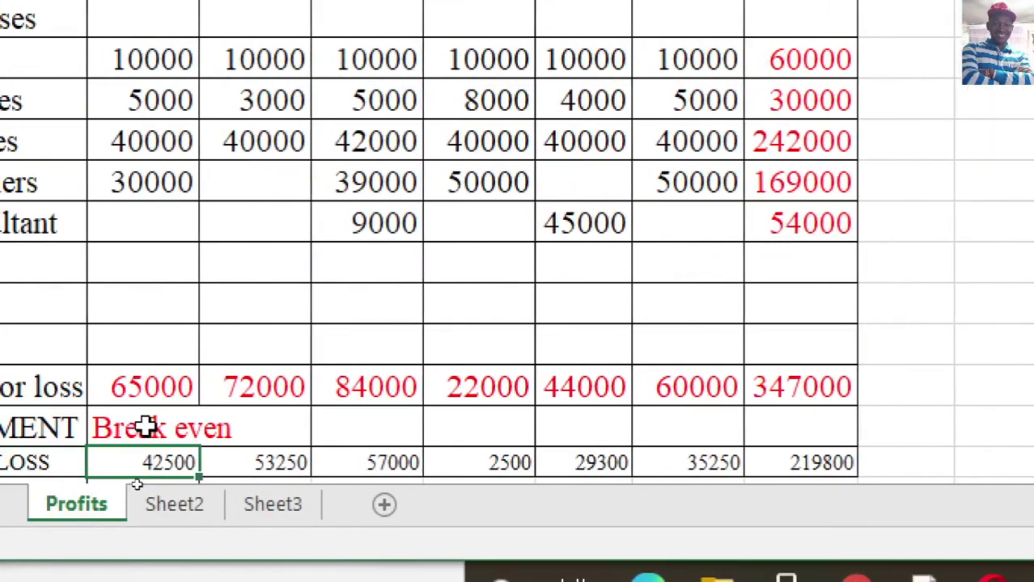
click(146, 428)
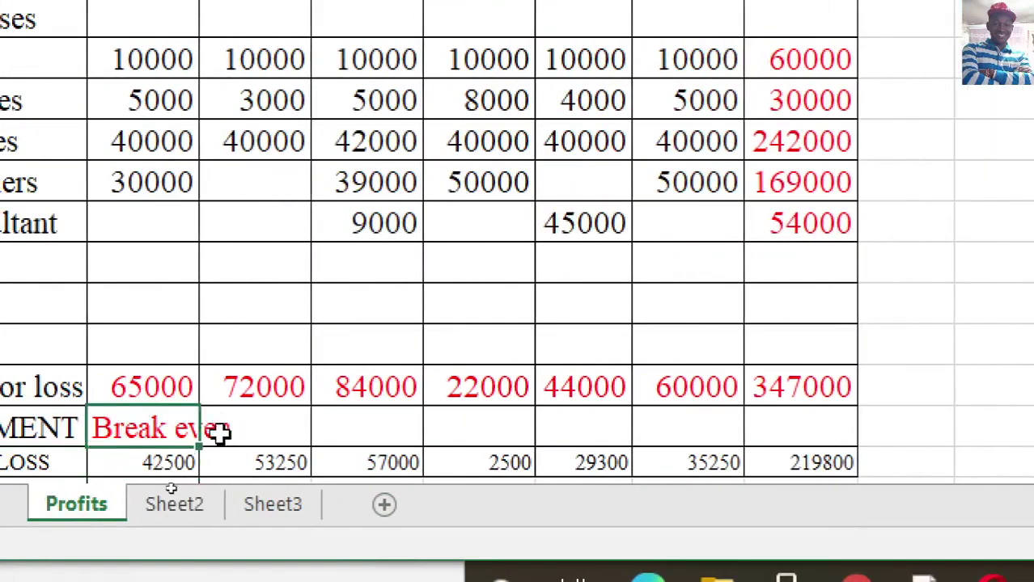
drag(200, 444, 850, 446)
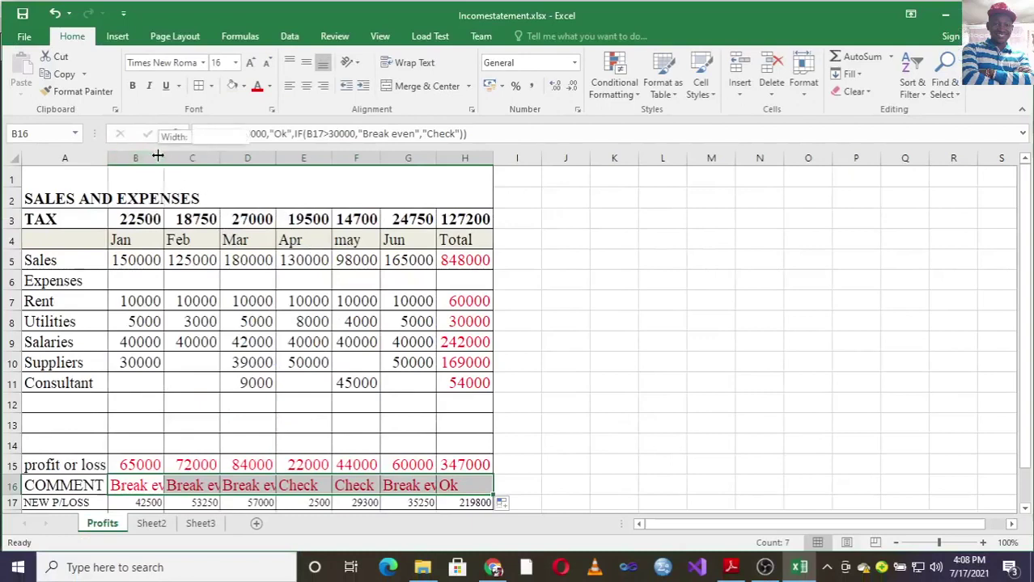
Step: Widen columns B, C, D and G to fit the full comments in row 16
drag(163, 155, 167, 153)
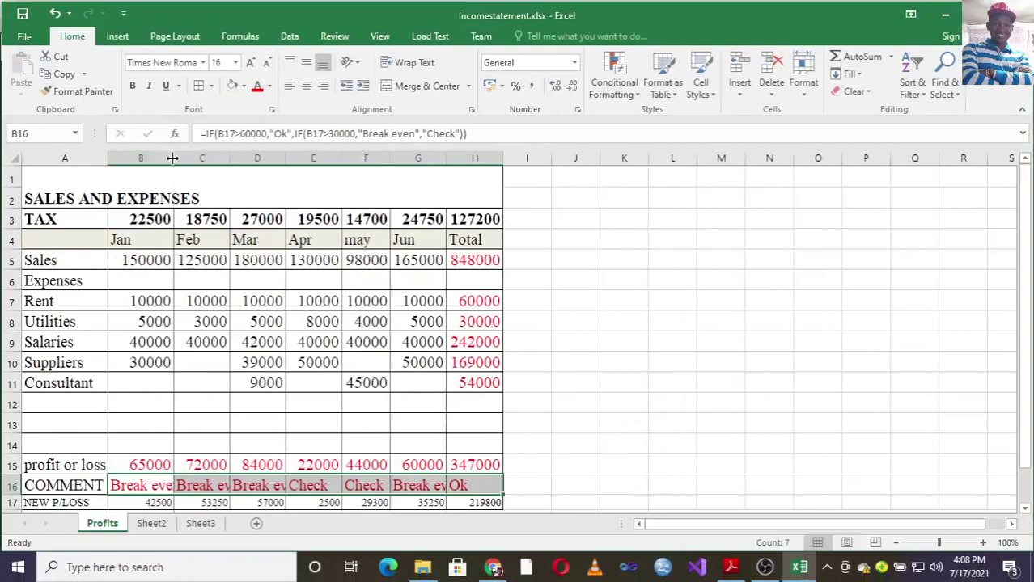
double_click(167, 153)
double_click(240, 156)
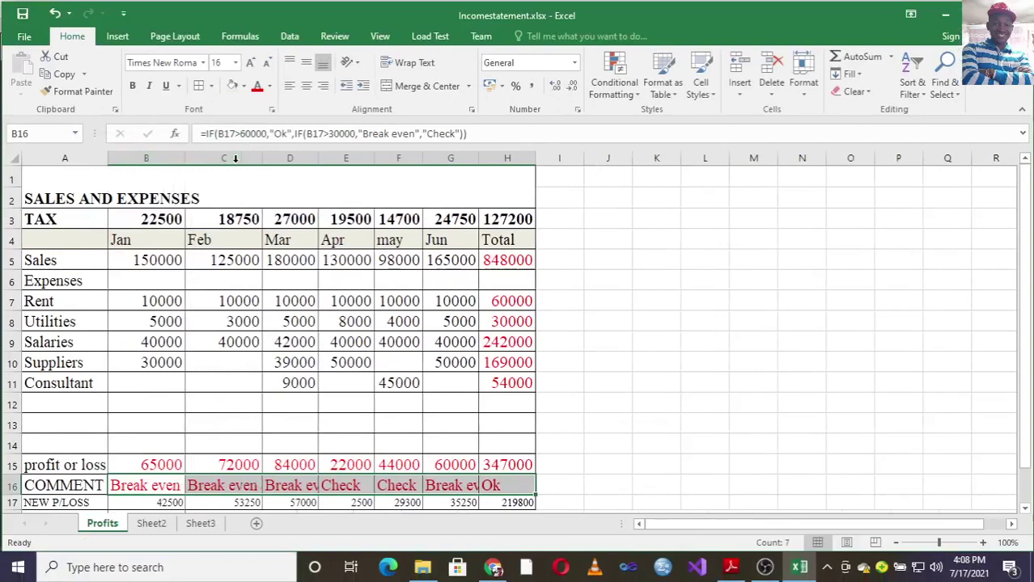
double_click(317, 156)
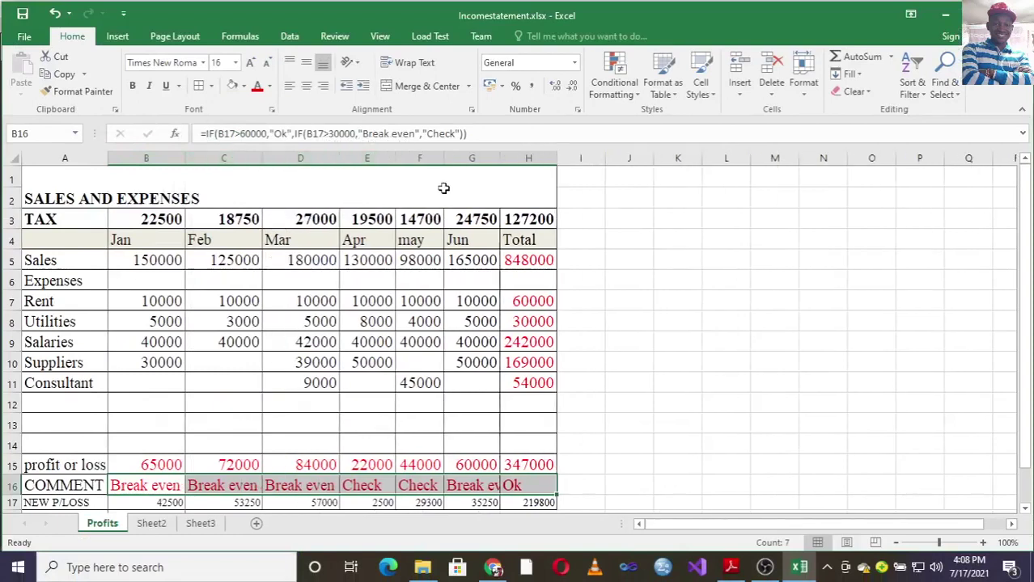
double_click(500, 156)
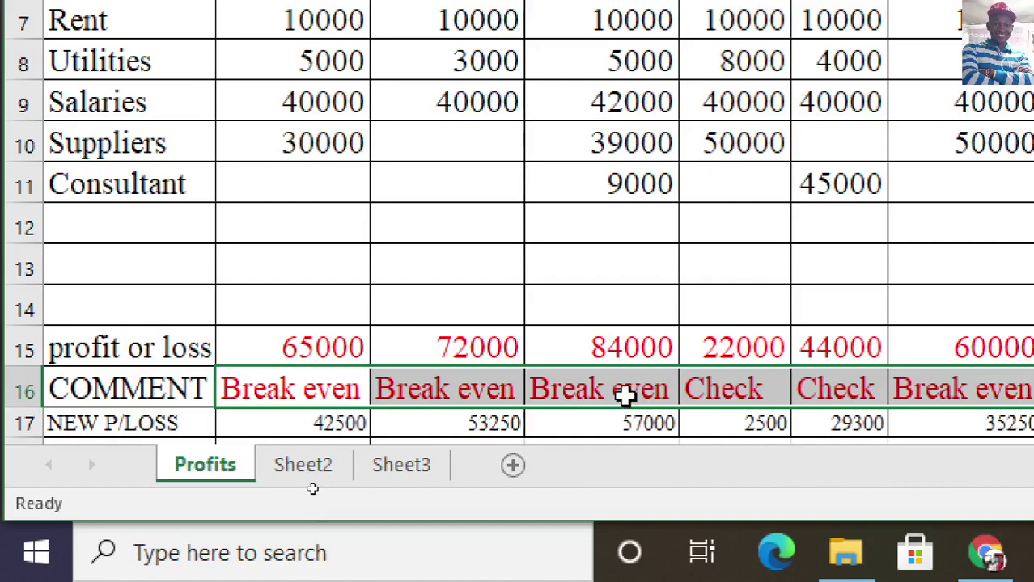
Step: Examine the comments across row 16 and the nested IF formula in B16
scroll(835, 394, right, 3)
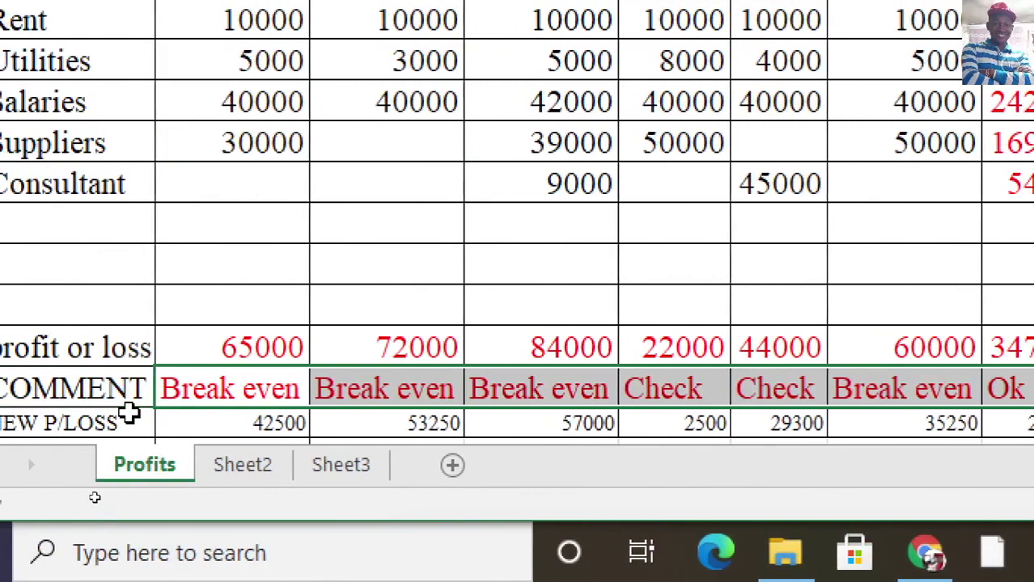
click(203, 391)
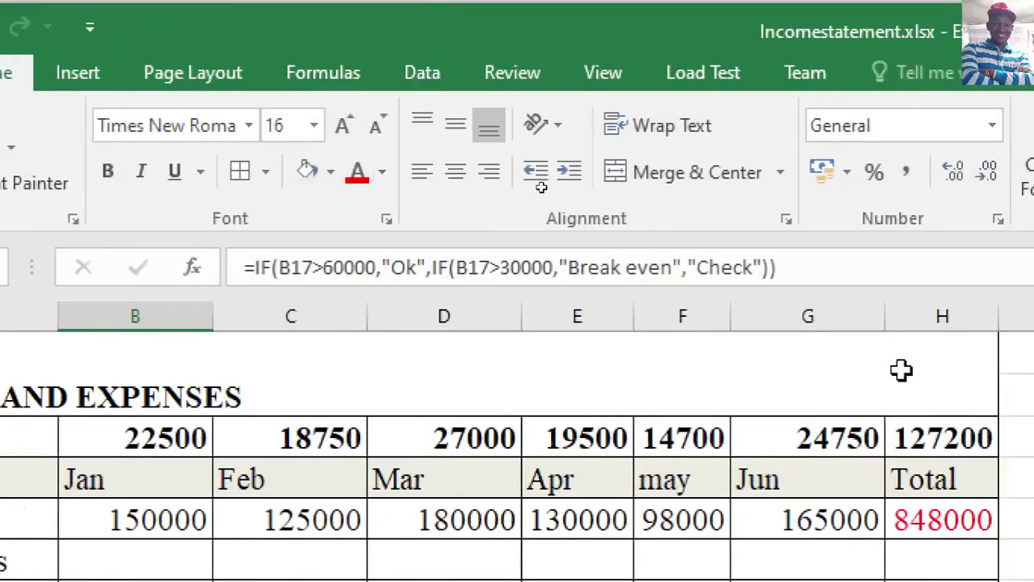
drag(925, 197, 374, 193)
drag(188, 267, 115, 273)
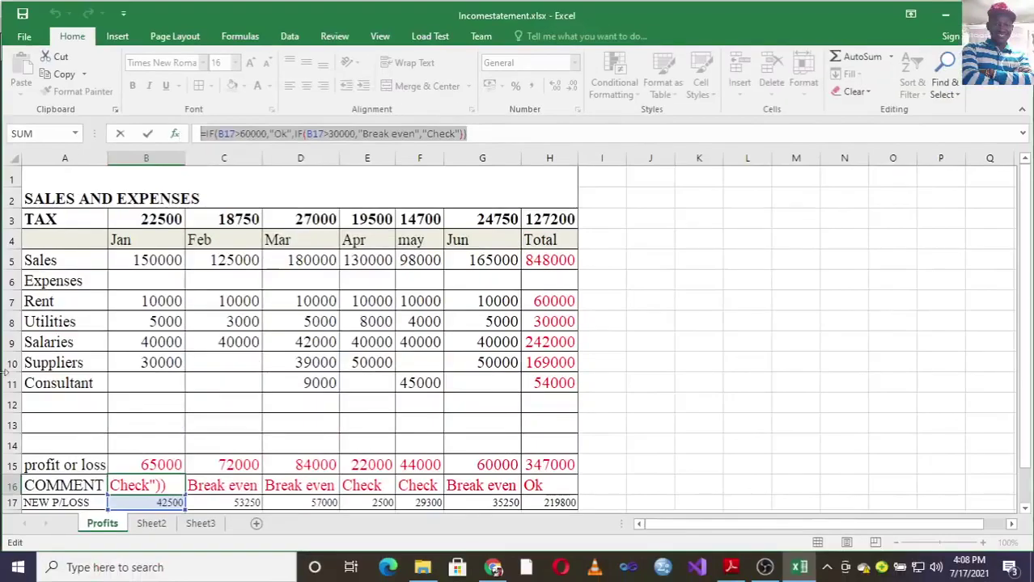
Step: Switch to the question paper in Adobe Reader, read the bar chart requirements in part (g), and return to the Excel workbook
click(735, 569)
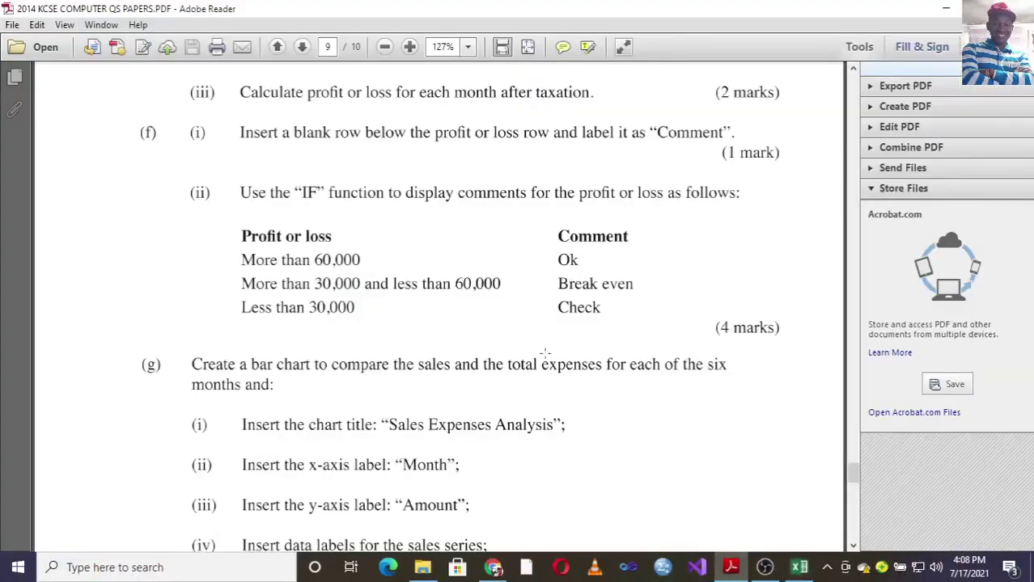
scroll(421, 348, down, 3)
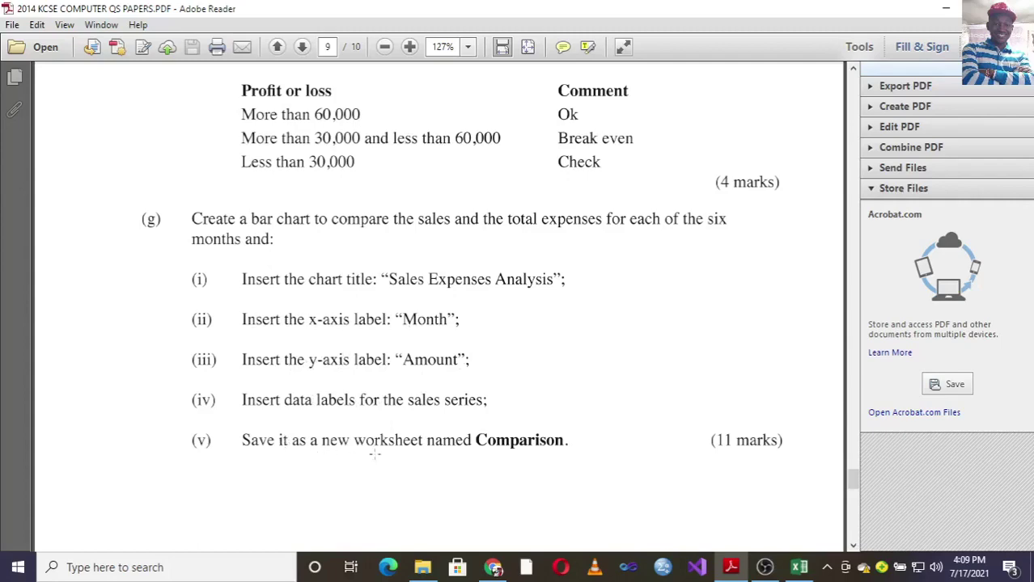
click(799, 567)
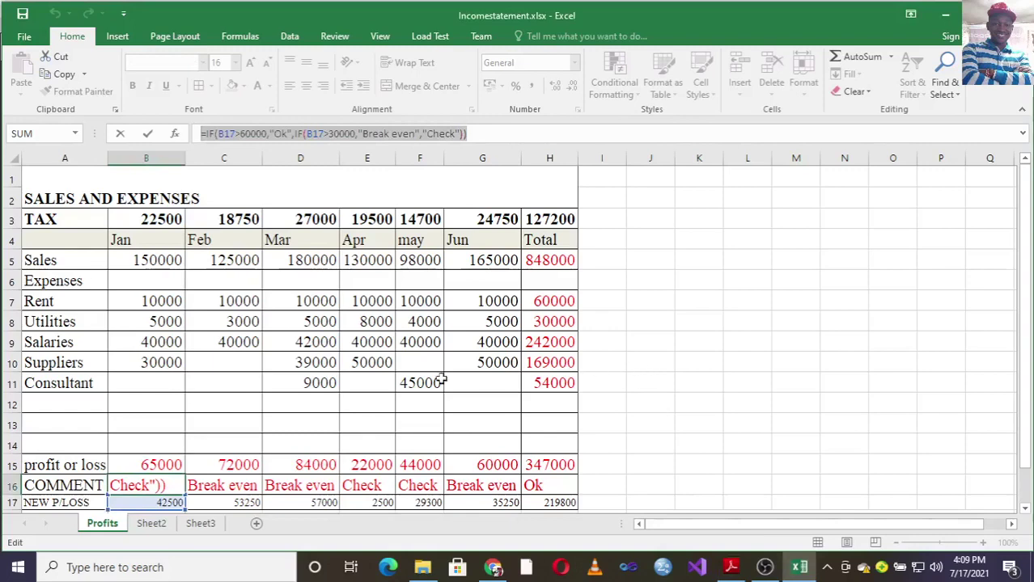
drag(50, 261, 460, 261)
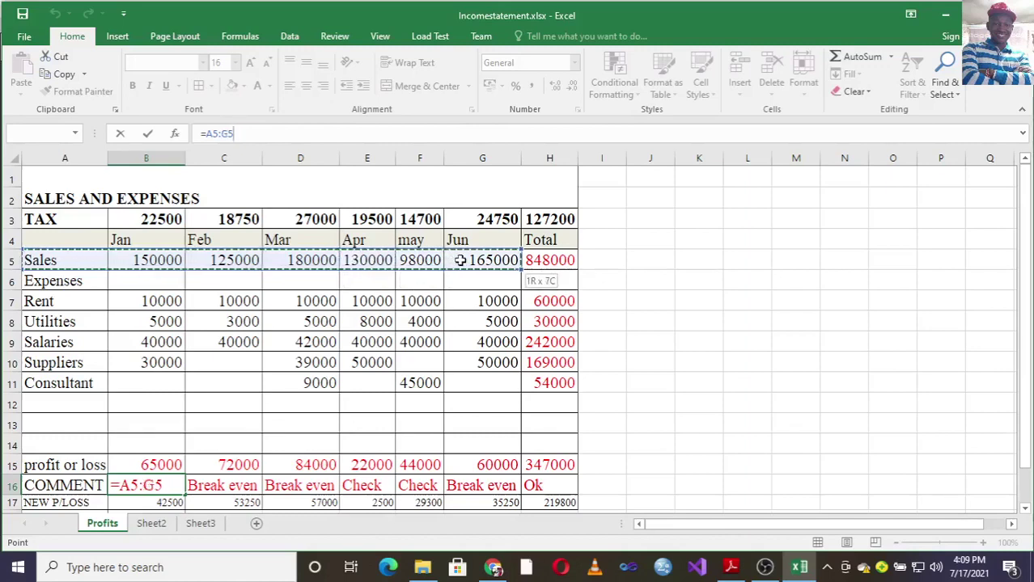
drag(462, 260, 462, 260)
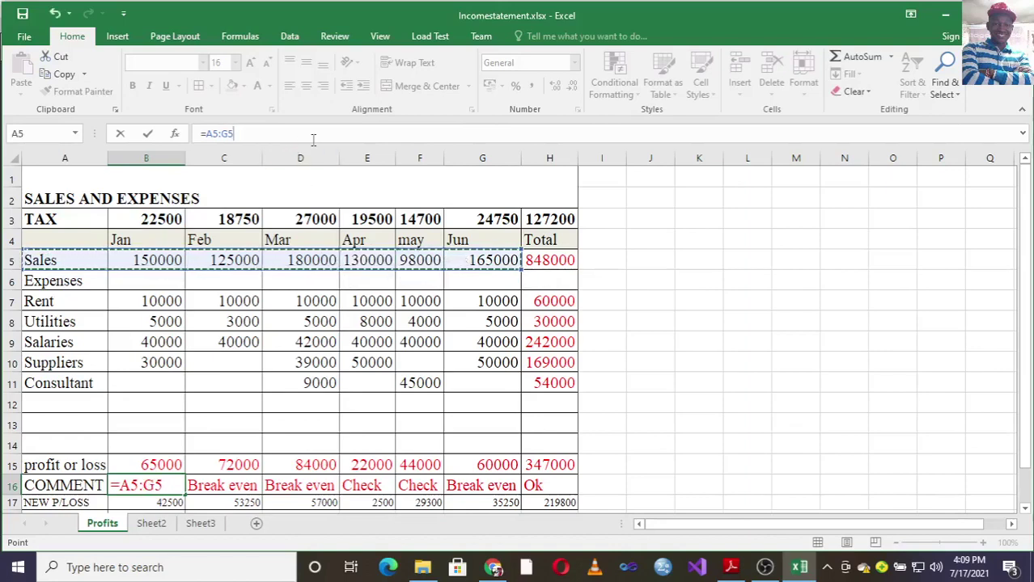
key(Escape)
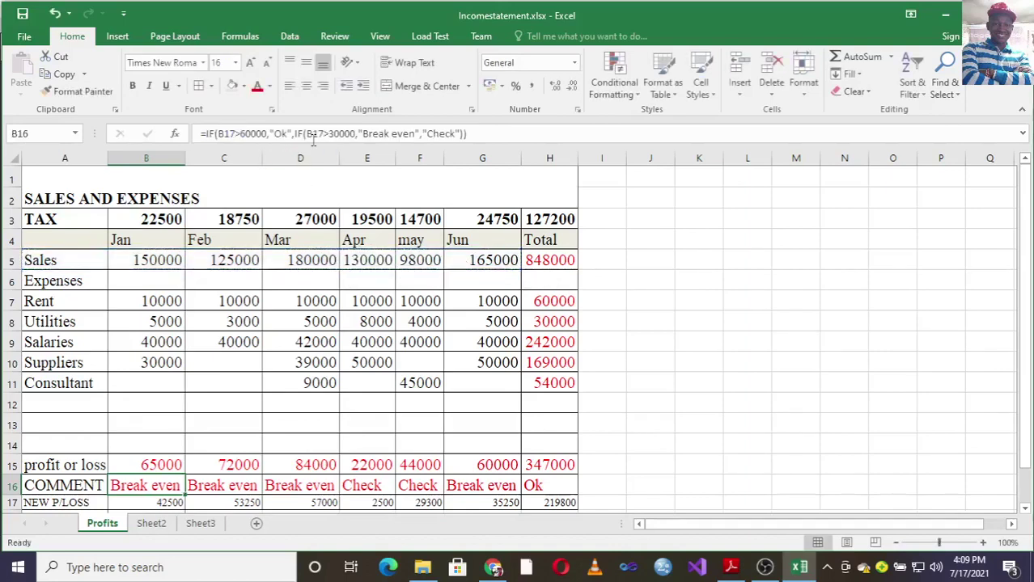
Step: Label cell A12, below Consultant, as TOTAL EXP
click(162, 398)
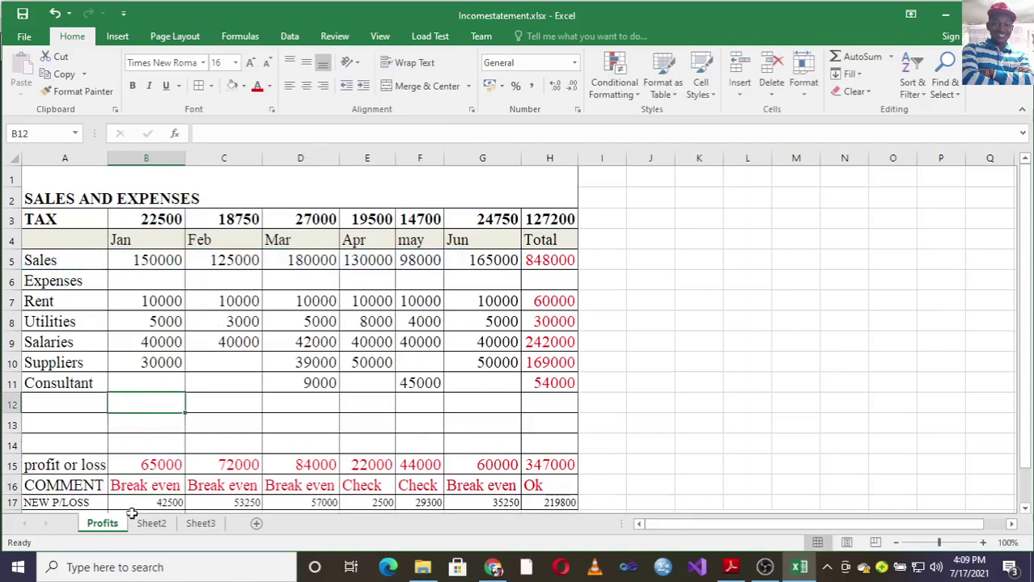
click(52, 405)
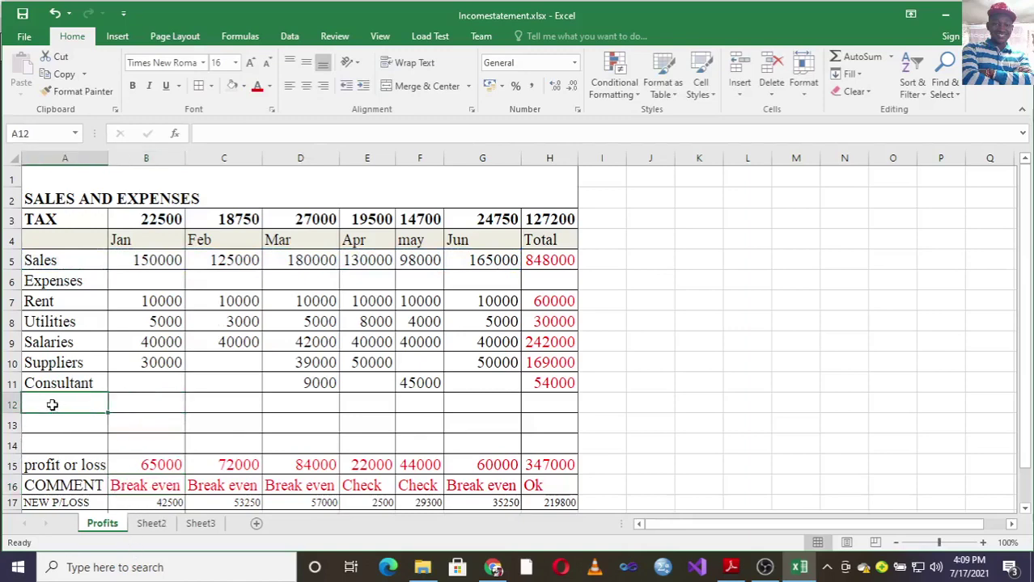
text(r)
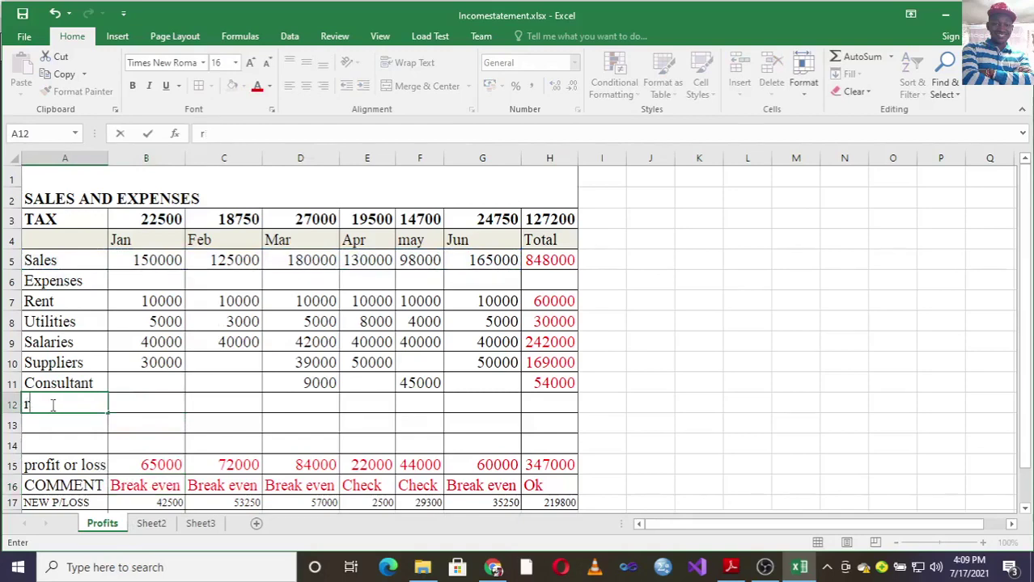
text(R)
key(BackSpace)
key(BackSpace)
text(TOTAL )
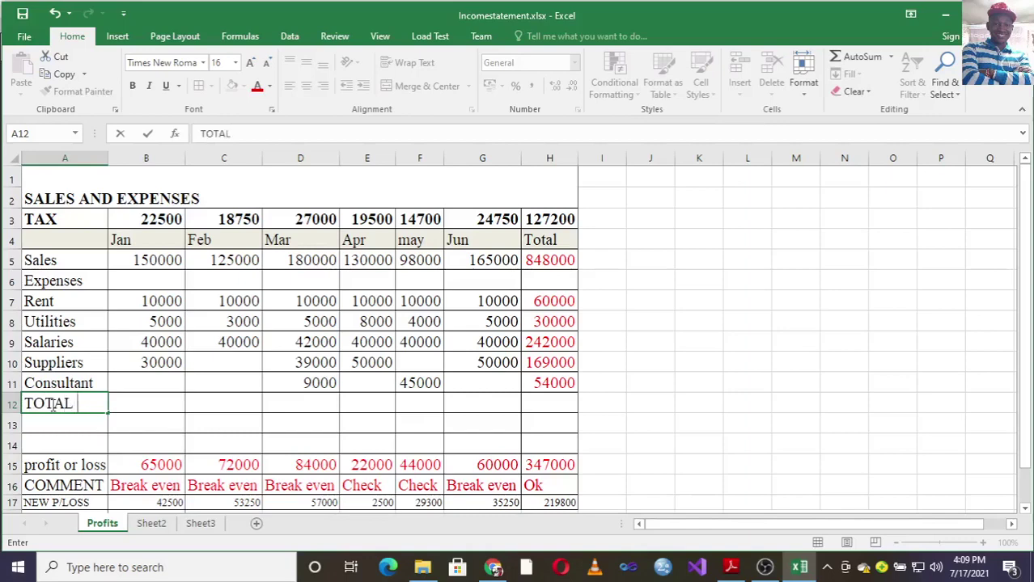
text(EXP)
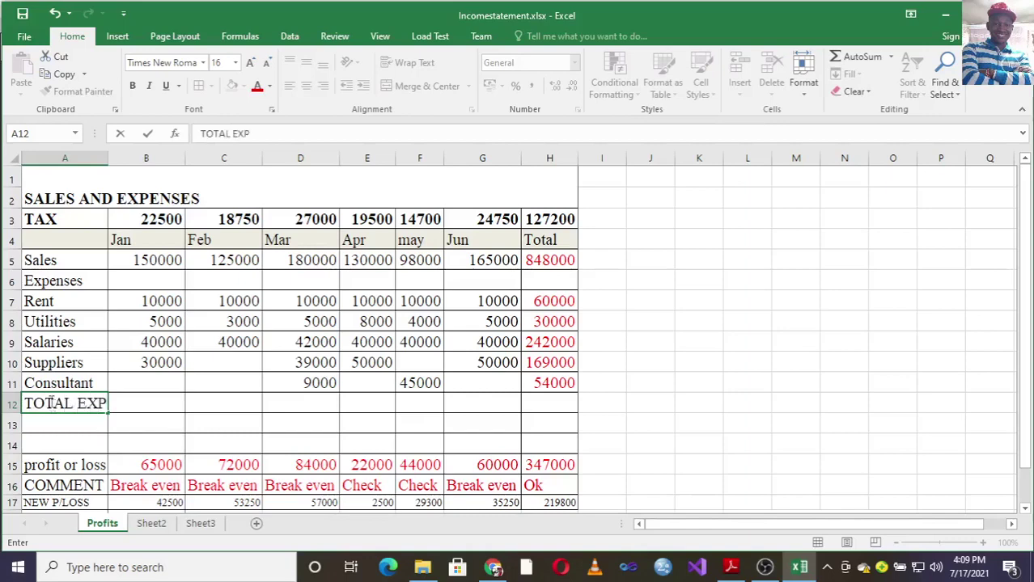
Step: Total the January expenses in B12 with =SUM(B7:B10) and copy the formula across to H12
click(133, 400)
text(=SU)
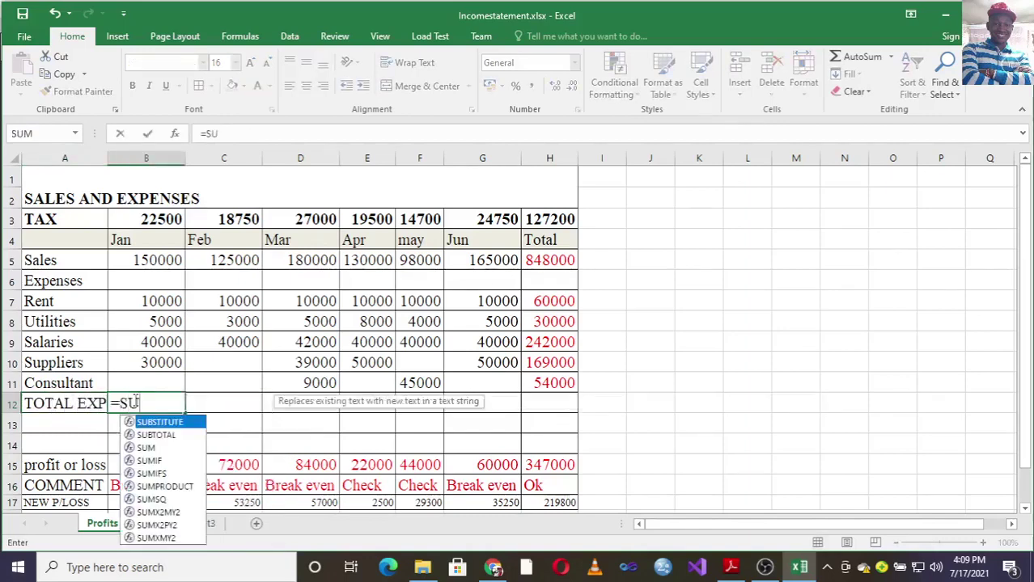
text(M()
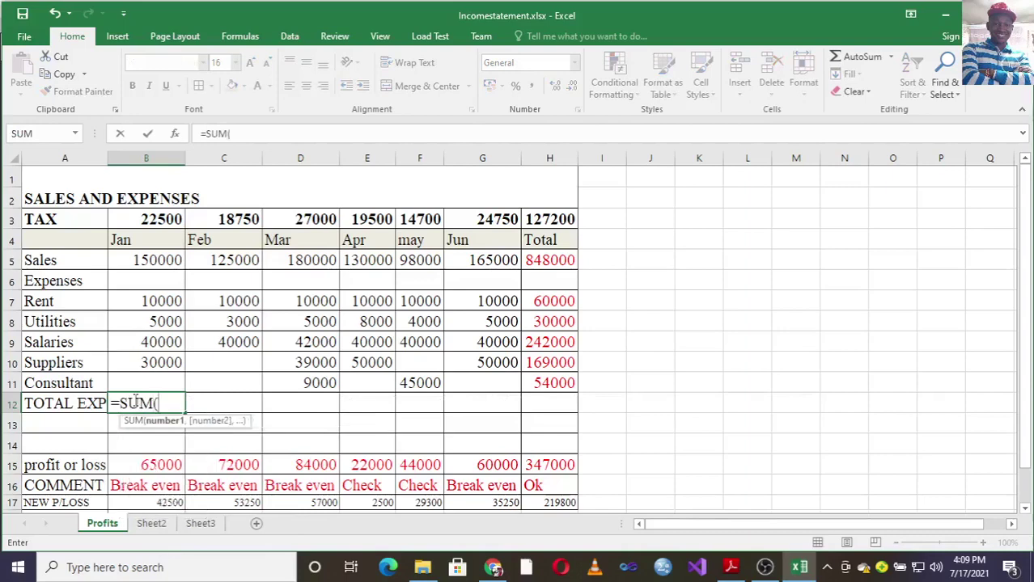
click(154, 303)
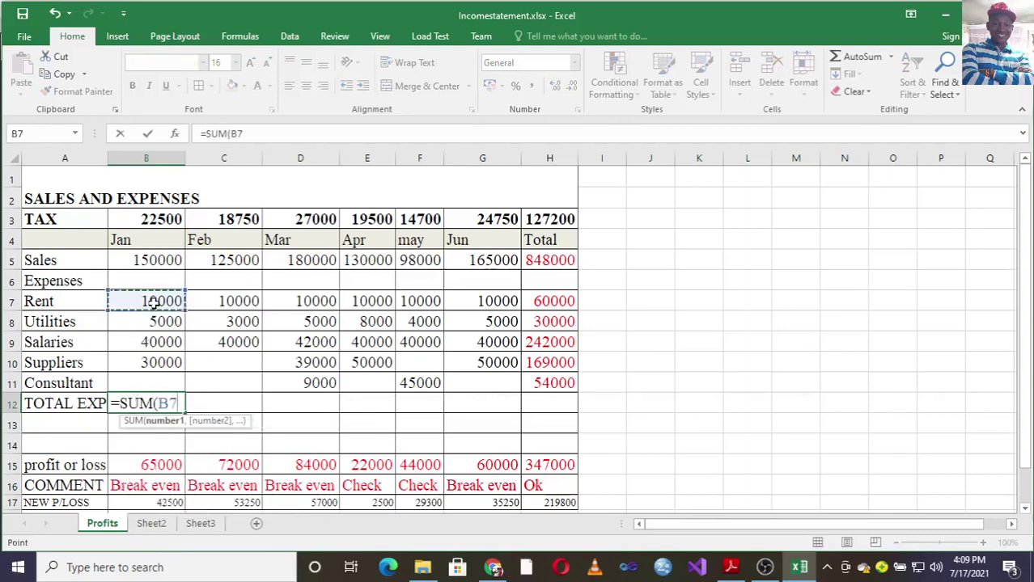
key(F8)
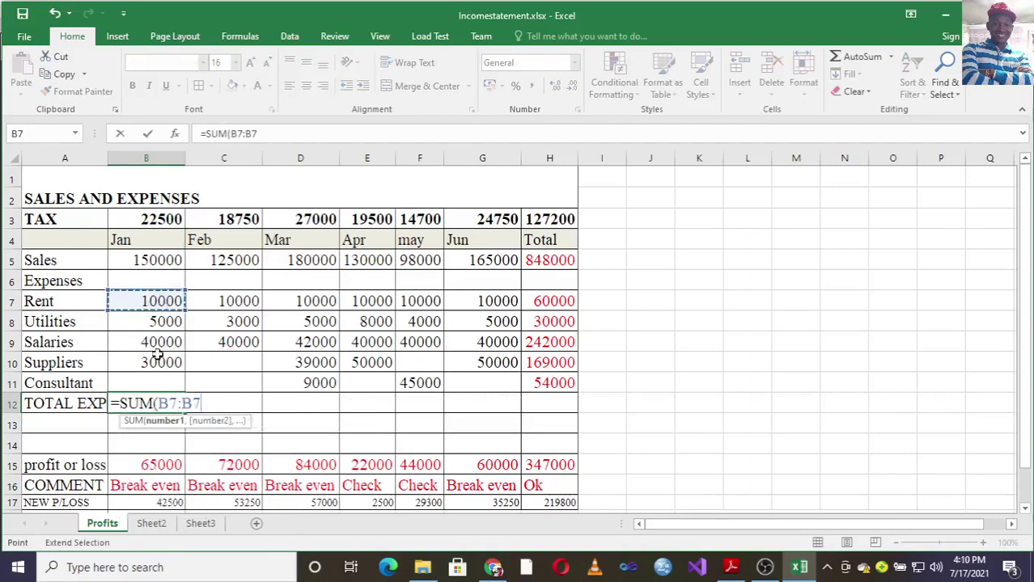
click(154, 362)
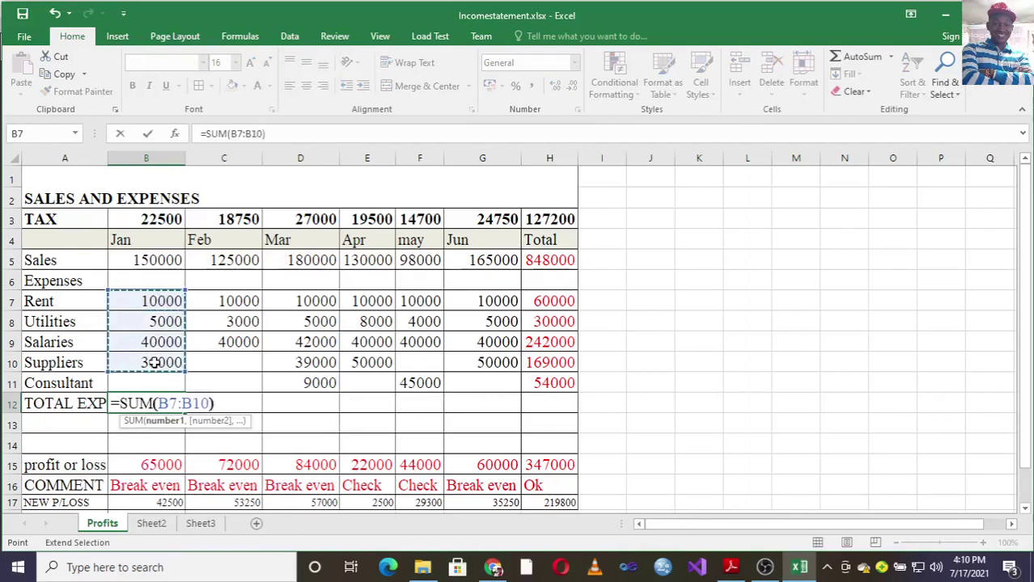
key(Return)
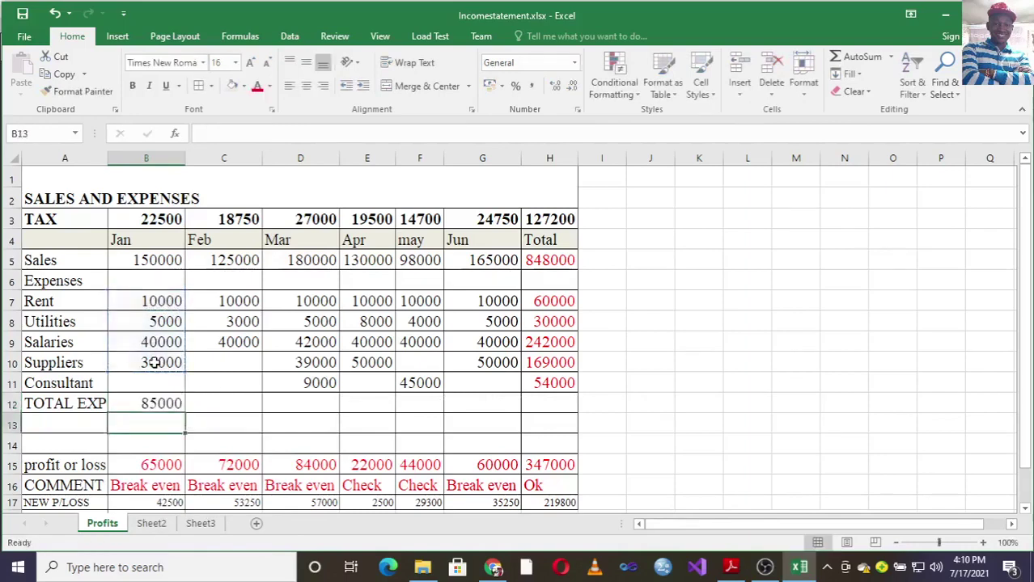
click(183, 407)
drag(193, 411, 549, 413)
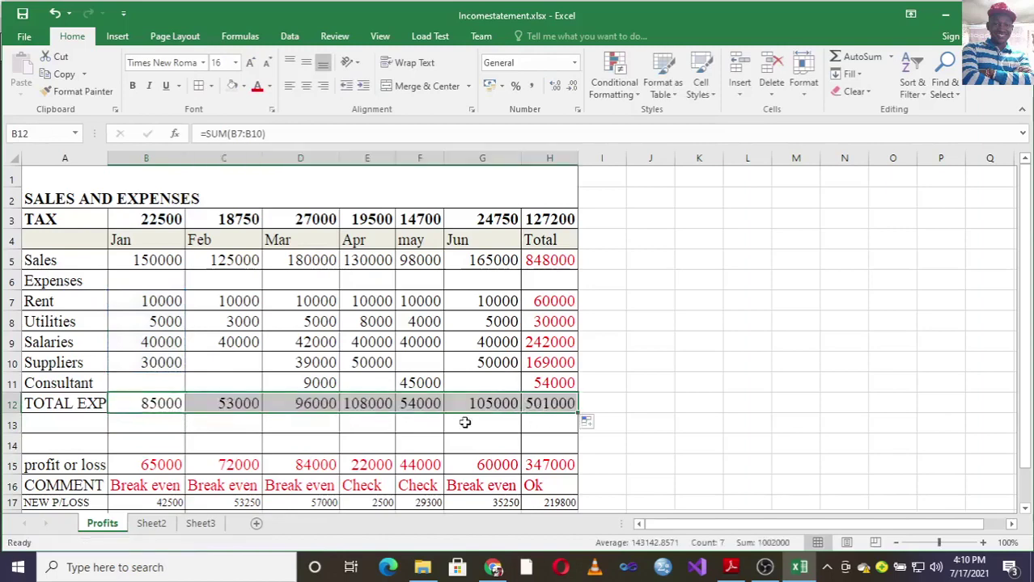
Step: Insert a 2-D clustered bar chart comparing the Sales row A5:G5 with the TOTAL EXP row A12:G12
click(308, 422)
drag(81, 403, 476, 406)
drag(41, 261, 449, 259)
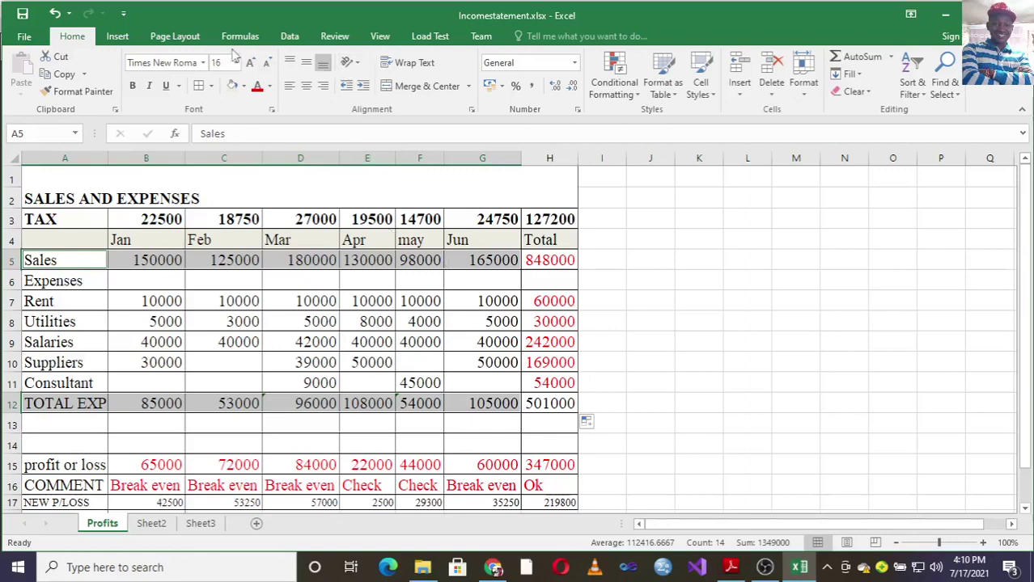
click(132, 39)
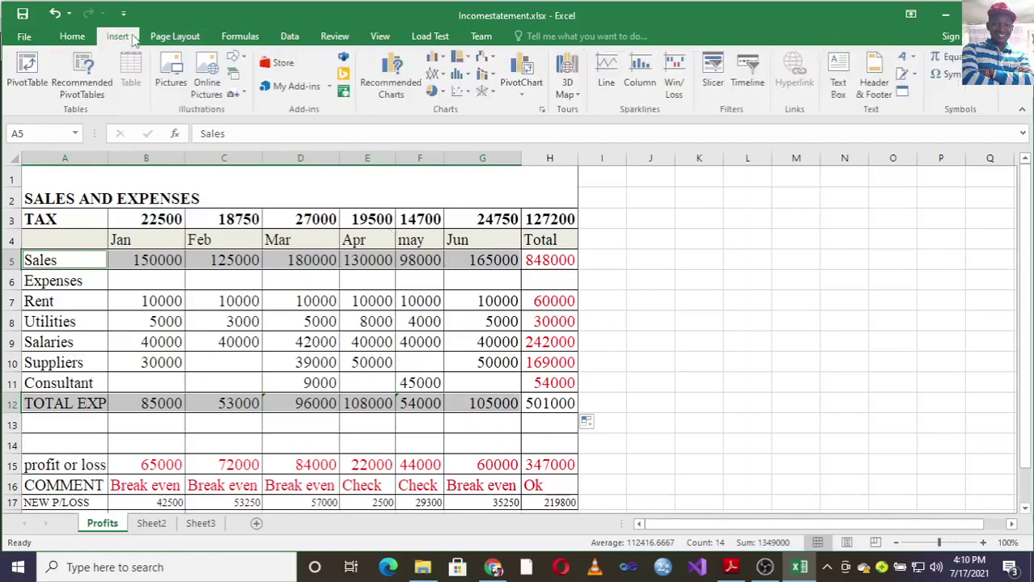
click(435, 58)
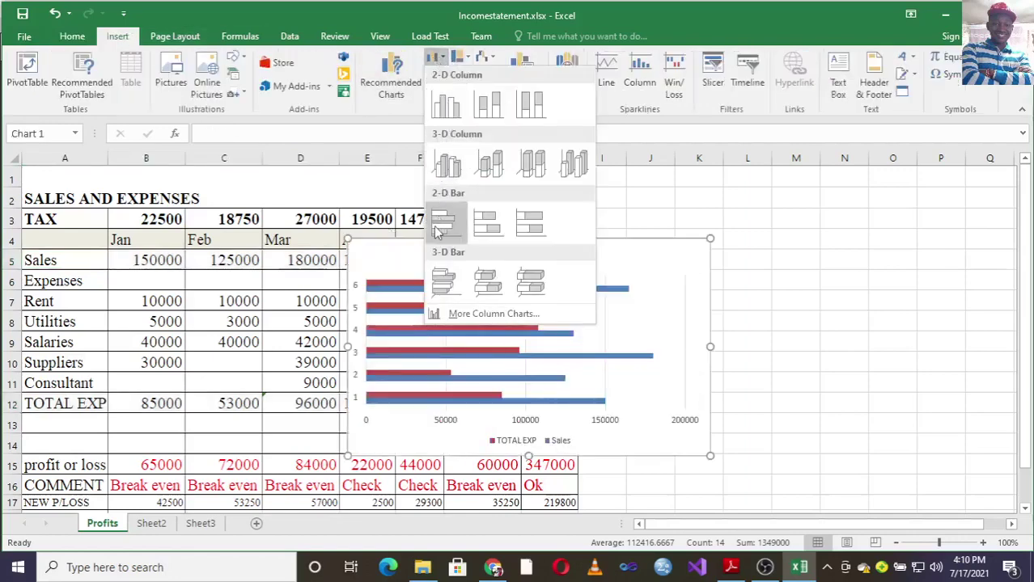
click(437, 230)
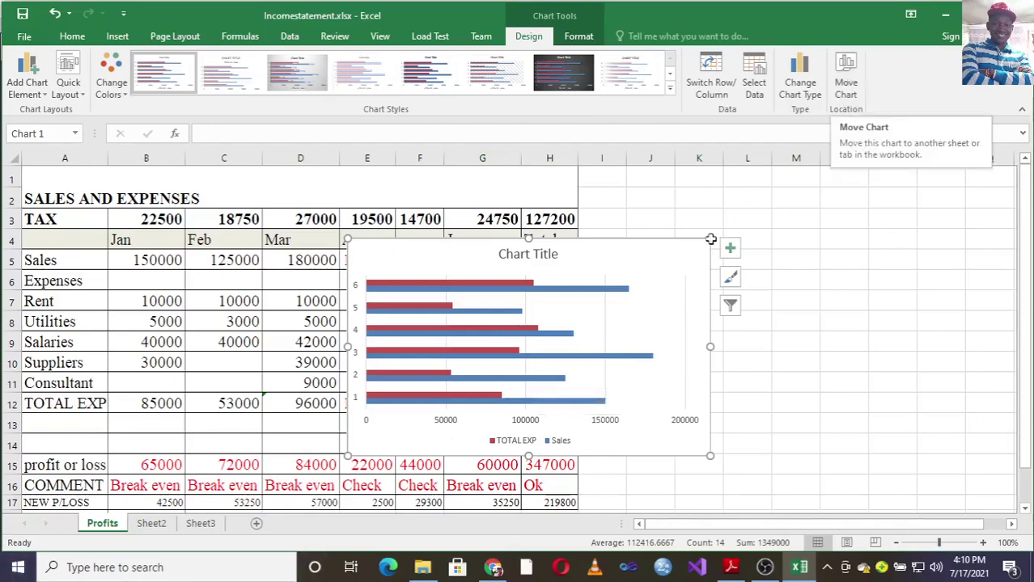
Step: Replace the bar chart's placeholder title with Sales Expenses Analysis
click(530, 254)
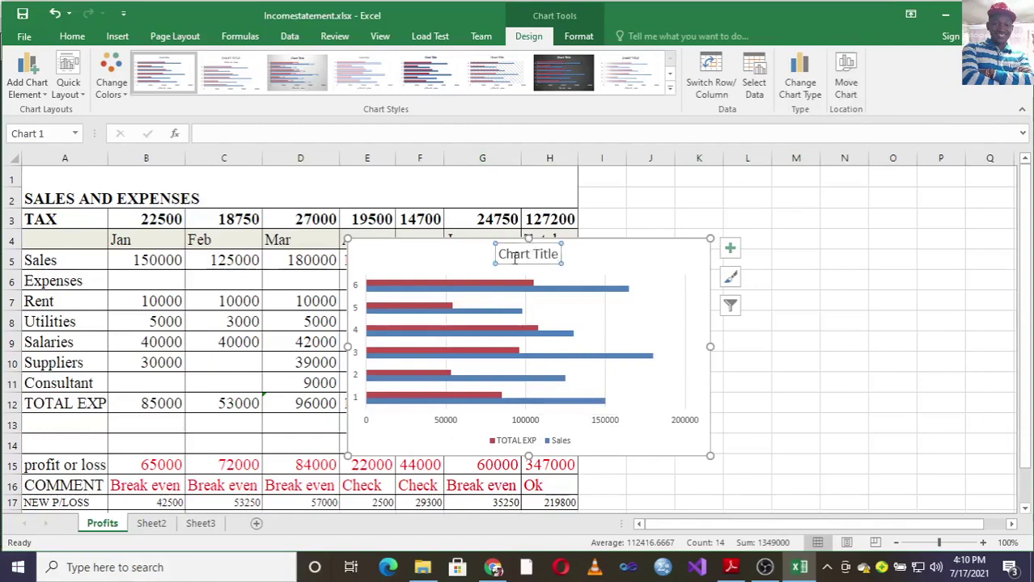
drag(501, 255, 614, 256)
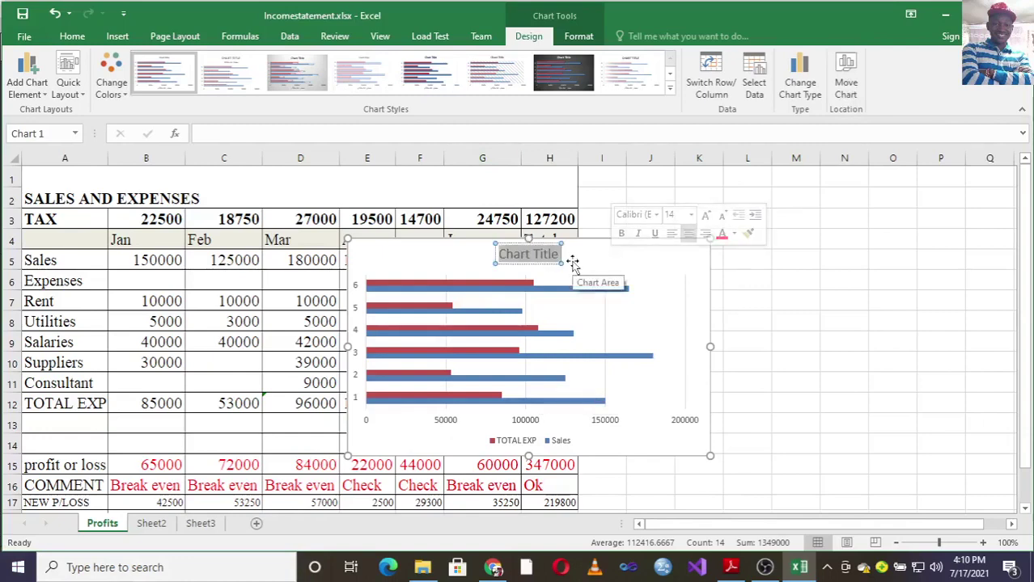
text(sAL)
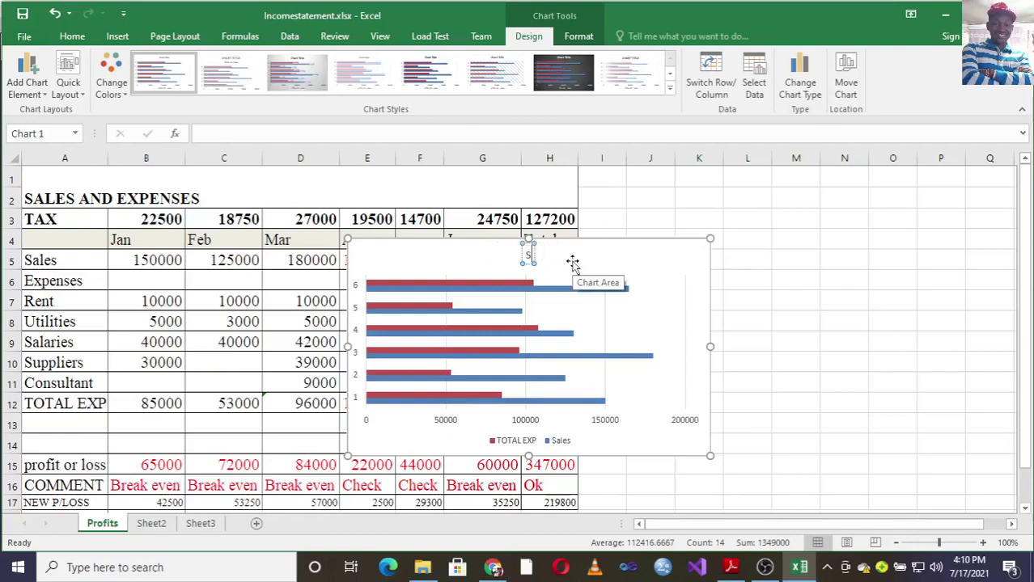
key(BackSpace)
key(BackSpace)
key(BackSpace)
text(Sales)
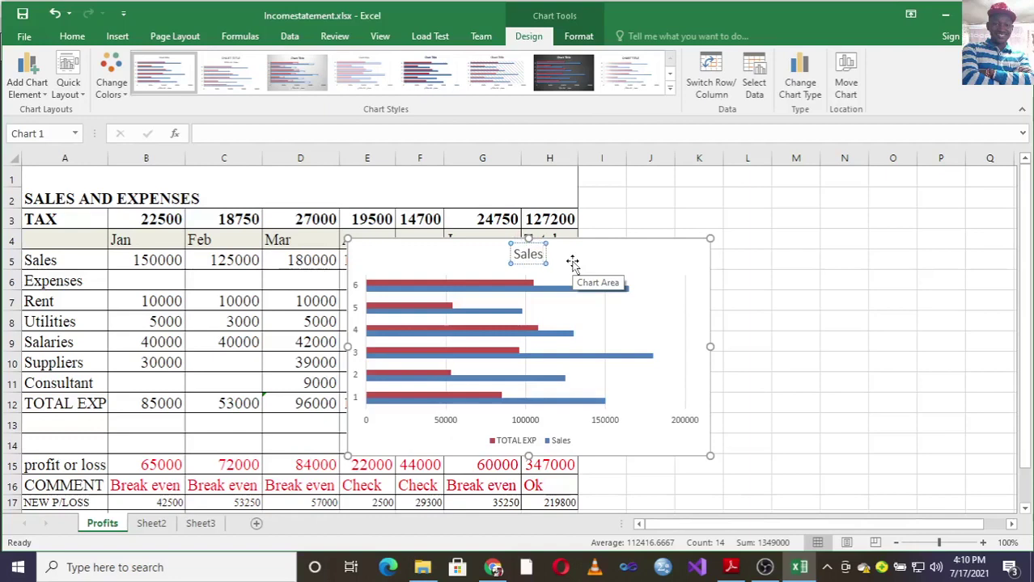
text( EXp)
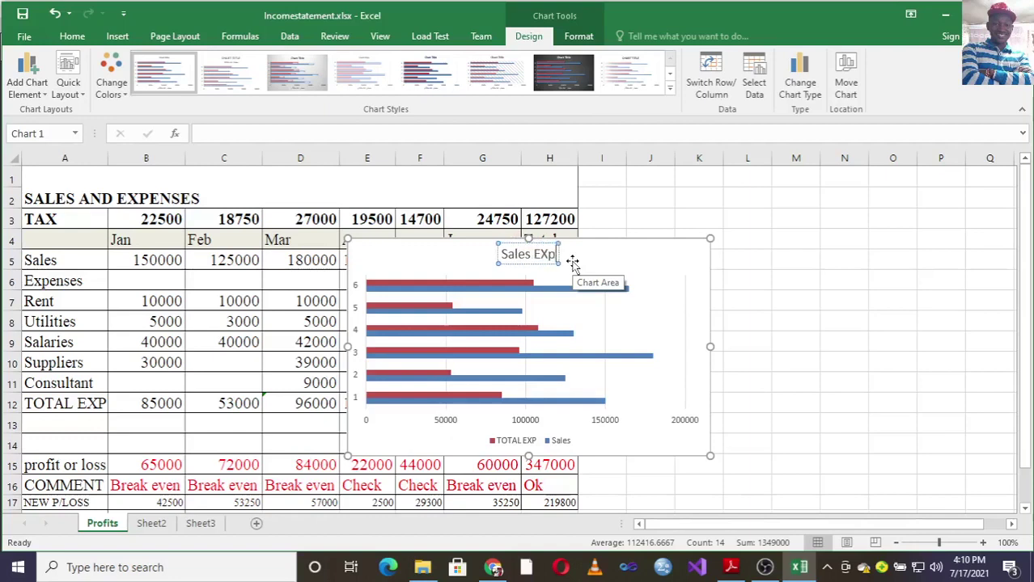
key(BackSpace)
key(BackSpace)
text(x)
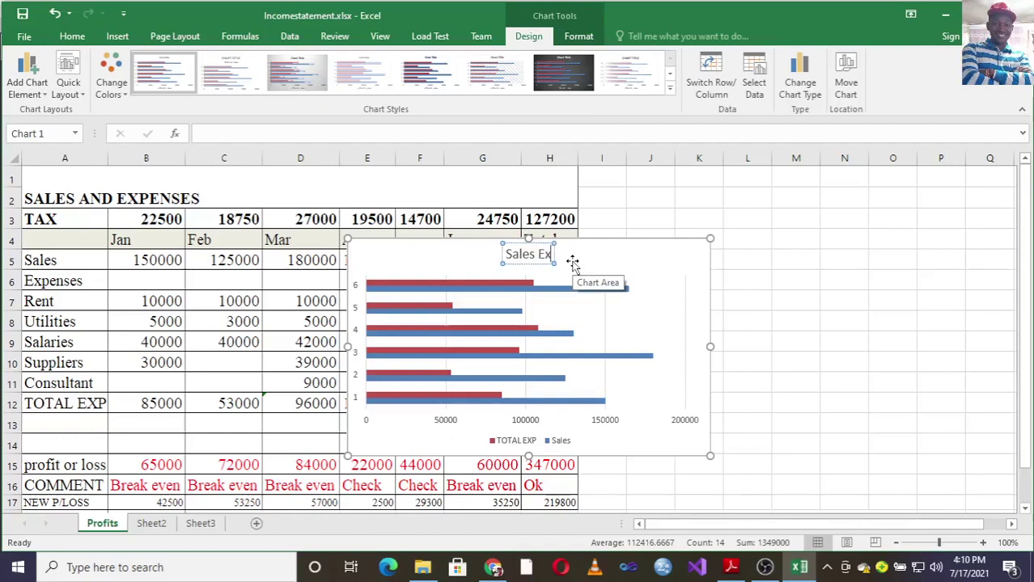
text(penses)
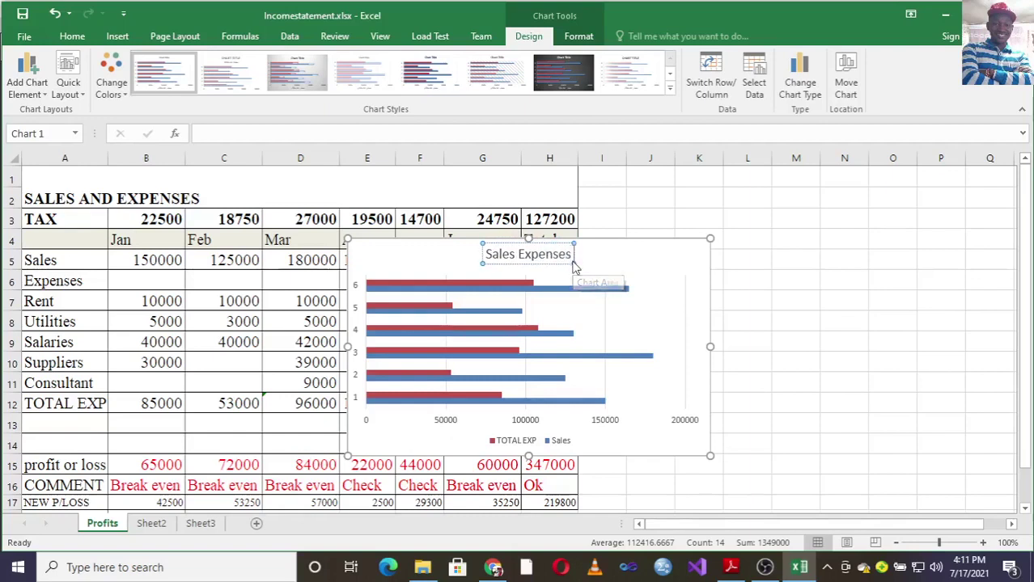
text( Analyi)
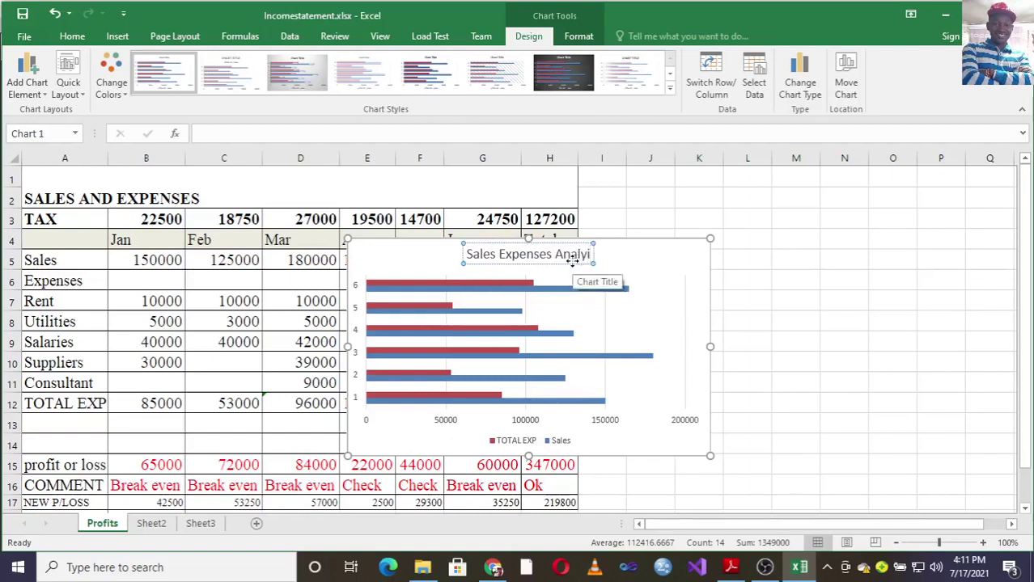
key(BackSpace)
text(sis)
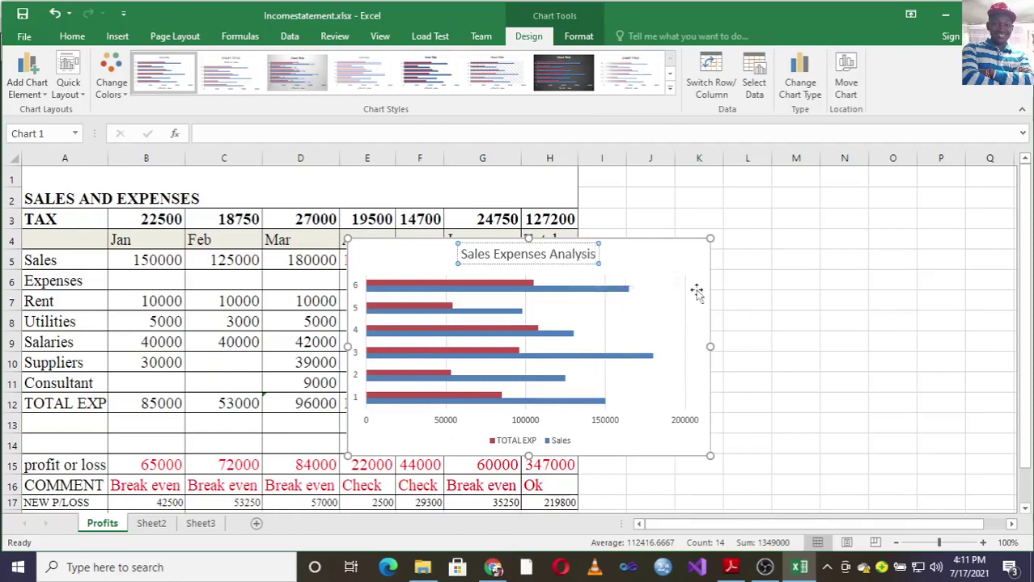
click(672, 272)
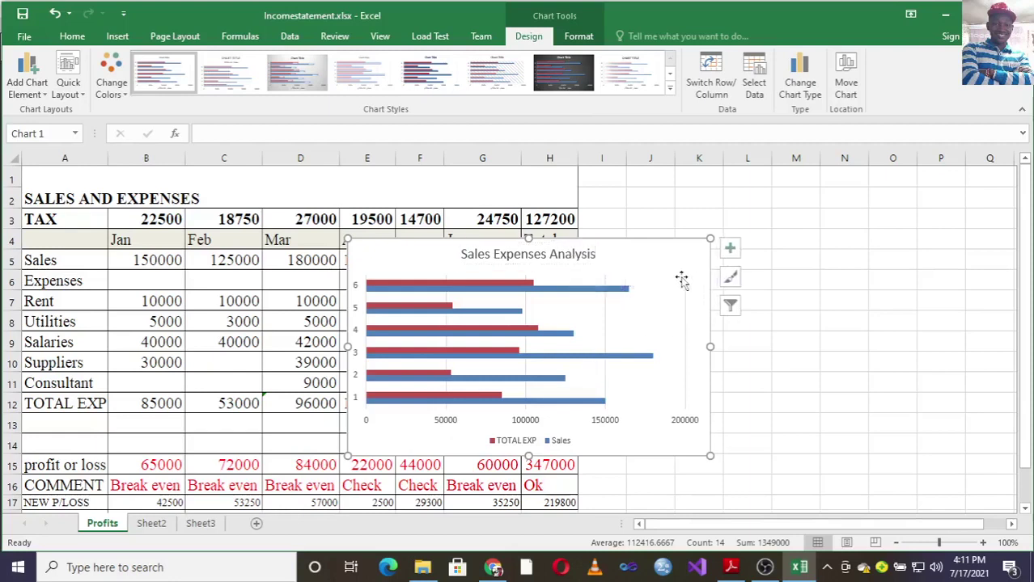
Step: Examine the chart elements, the horizontal axis options with their label settings, and the available chart styles
click(730, 255)
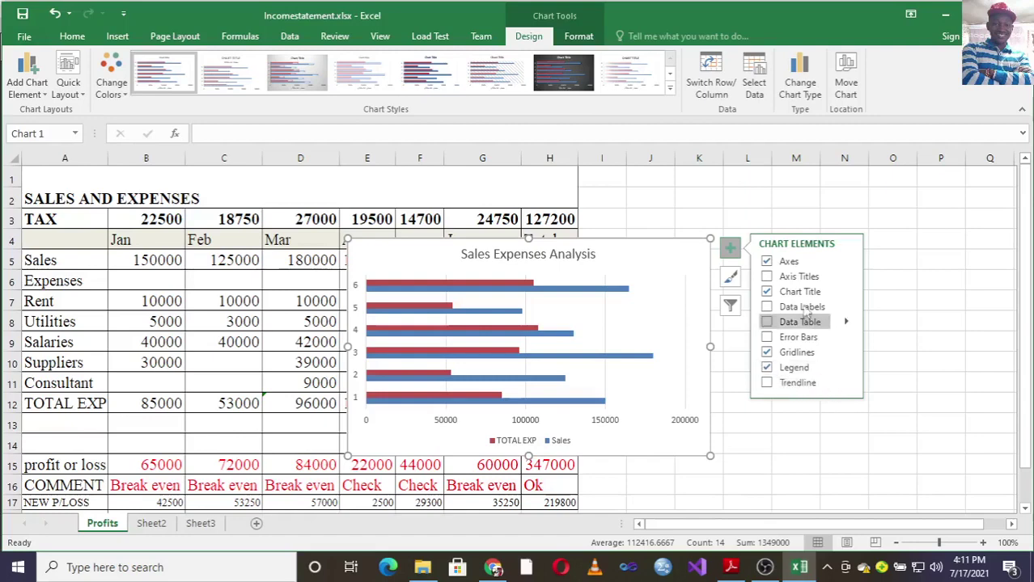
click(846, 262)
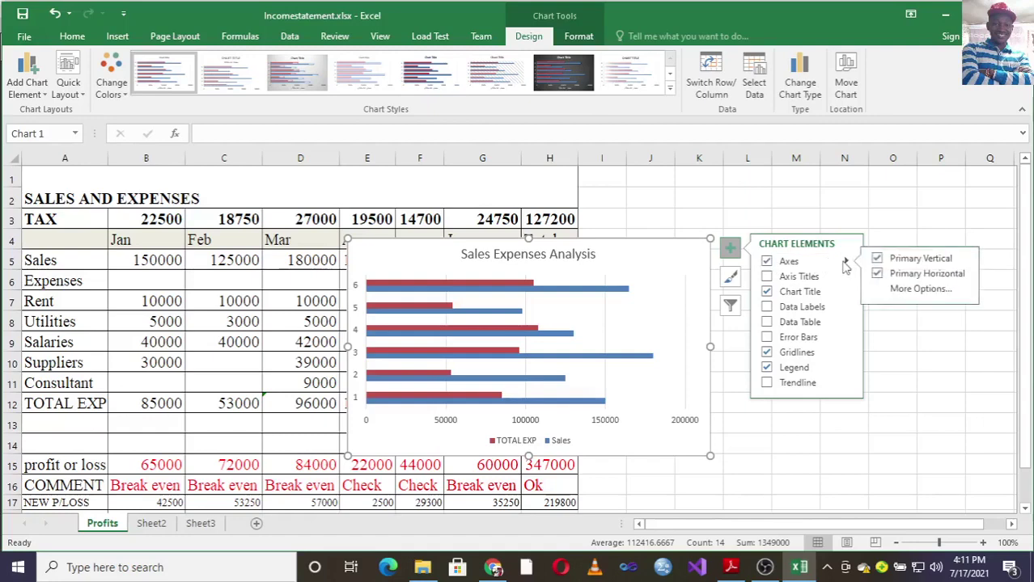
click(920, 290)
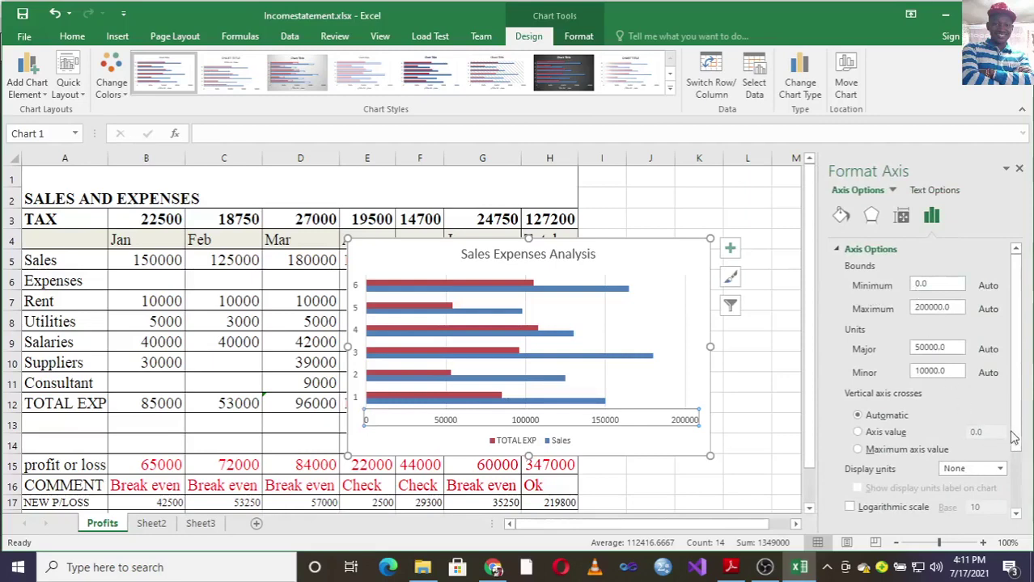
drag(1023, 358, 1032, 437)
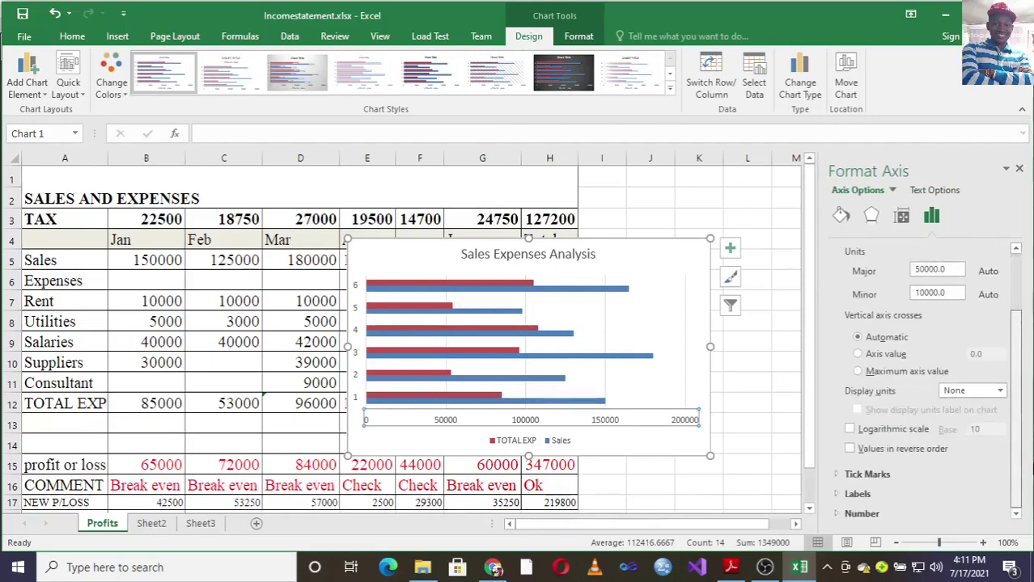
click(857, 495)
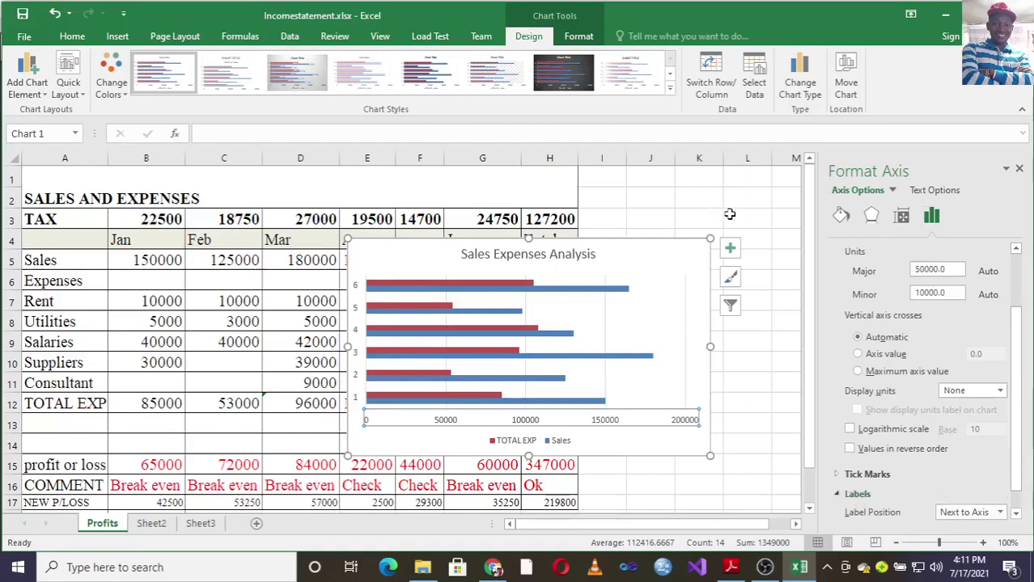
click(230, 73)
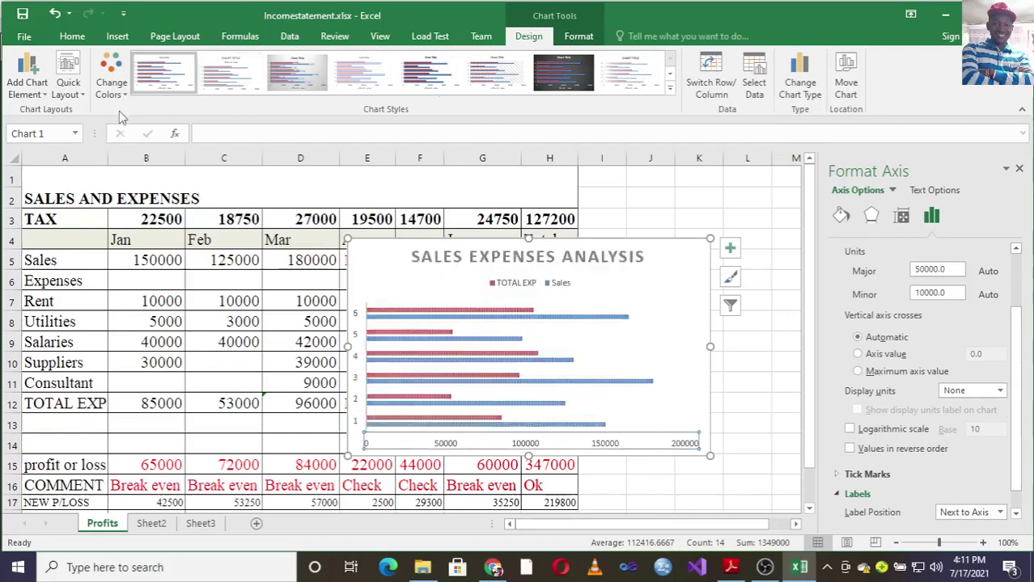
click(579, 36)
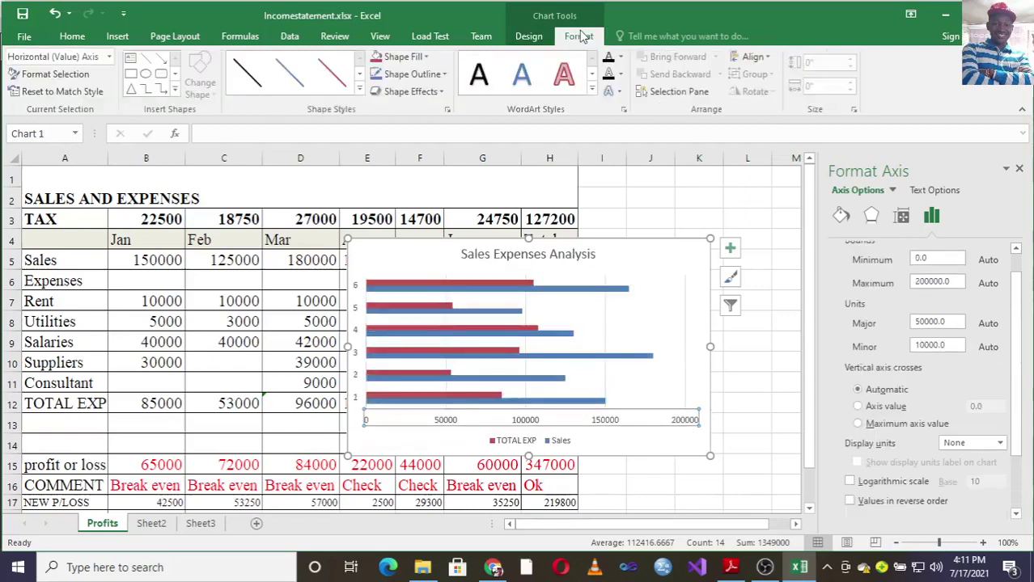
Step: Move the bar chart to a new sheet named Comparisons
click(528, 36)
click(845, 84)
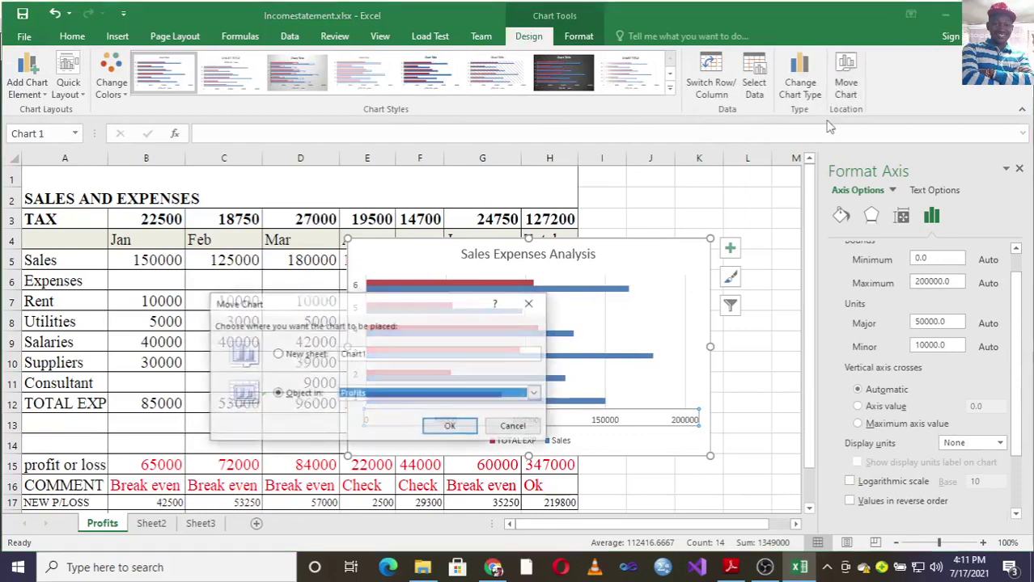
click(392, 354)
click(393, 353)
double_click(392, 353)
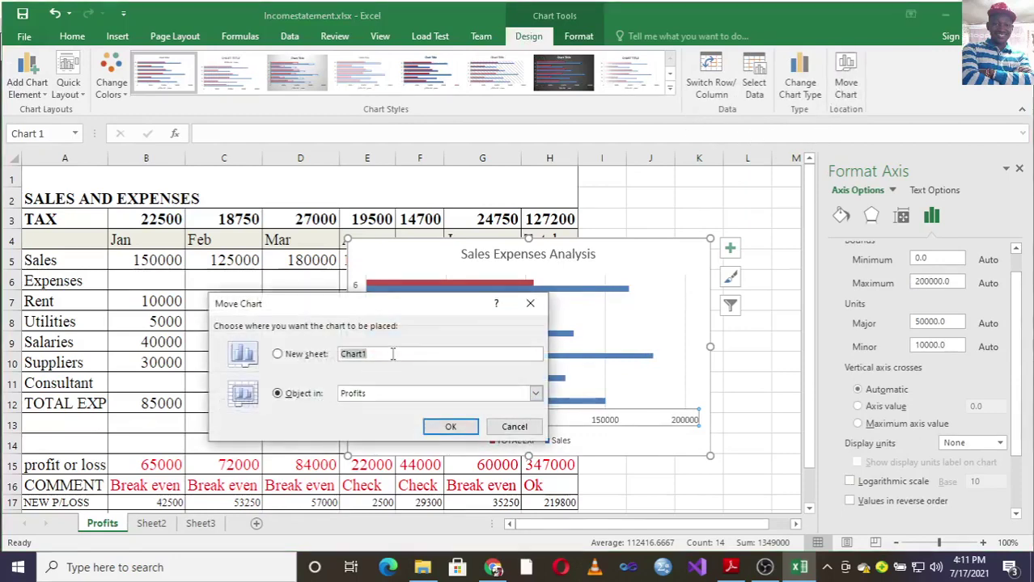
text(Coma)
key(BackSpace)
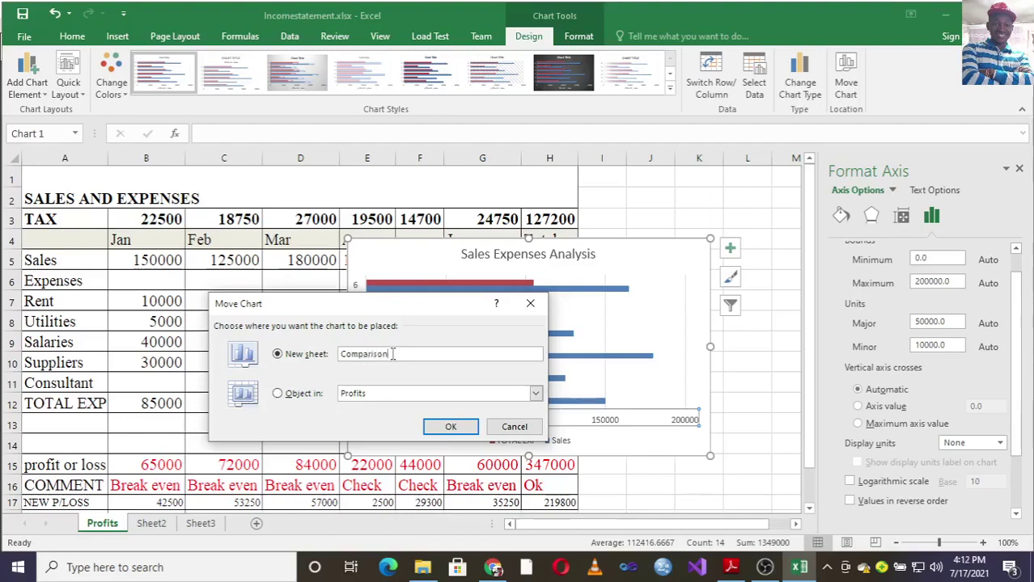
click(437, 427)
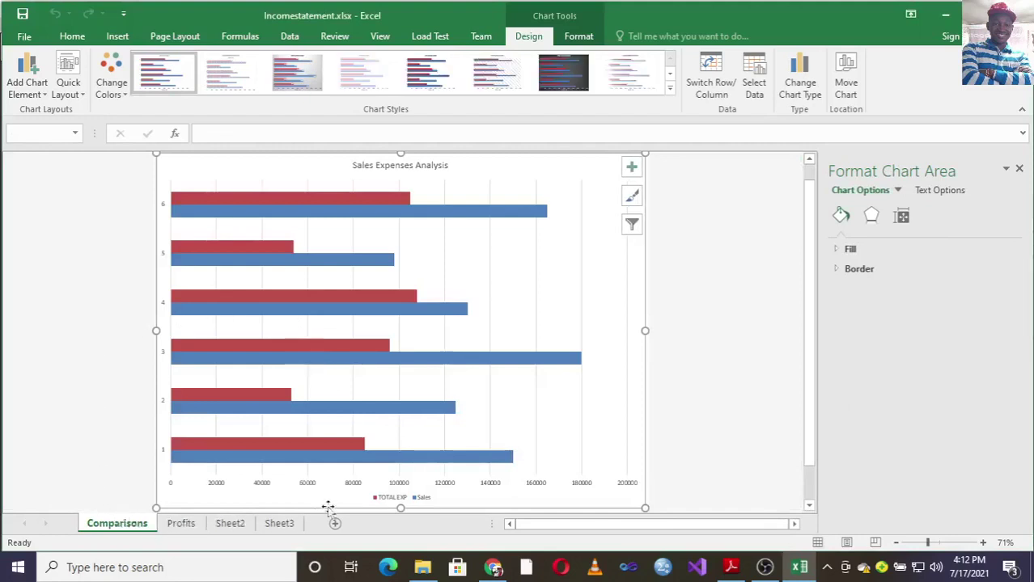
Step: Examine the formatting options of the horizontal value axis on the Comparisons chart sheet for axis labelling settings
scroll(376, 203, up, 1)
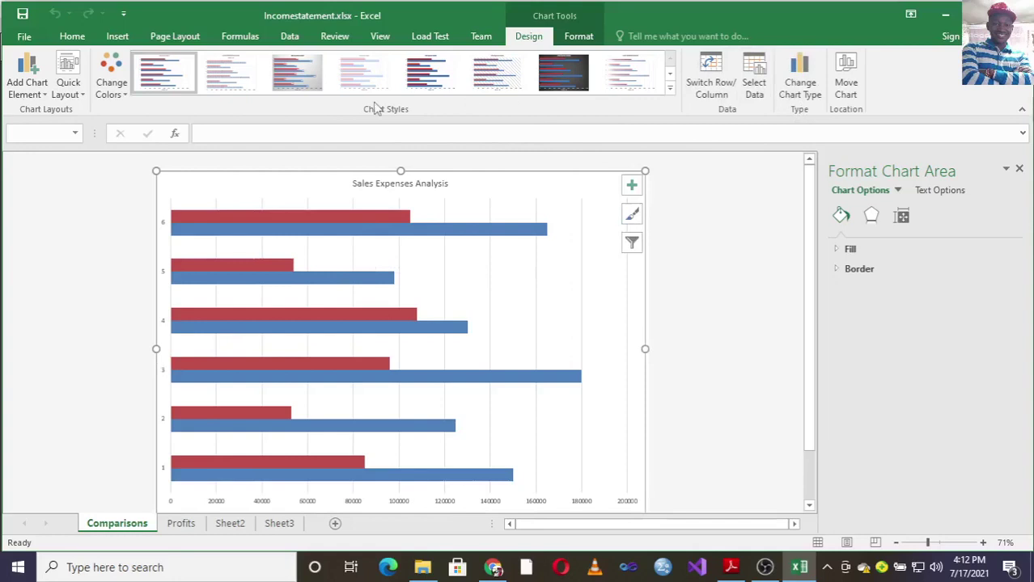
click(574, 38)
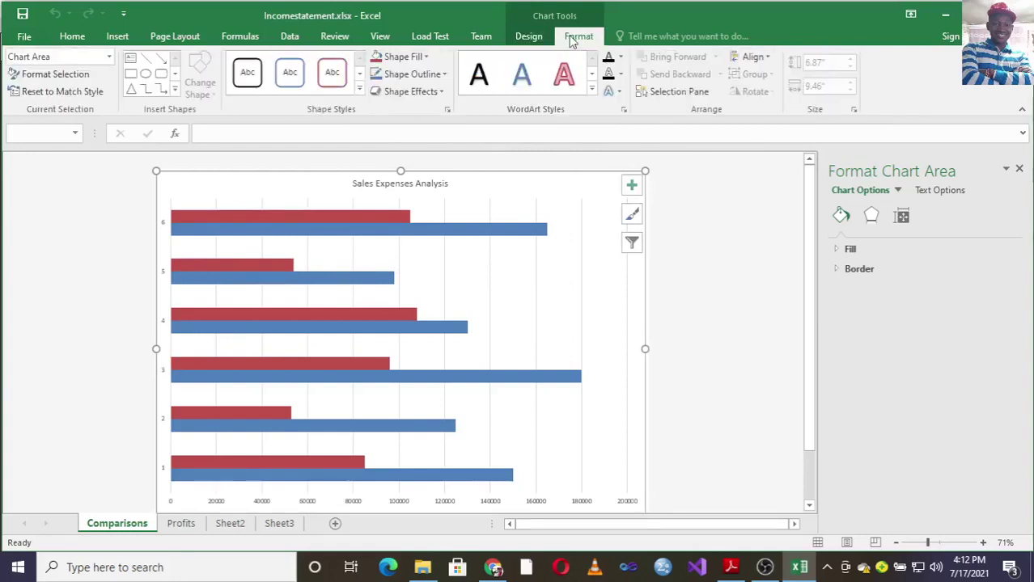
click(531, 38)
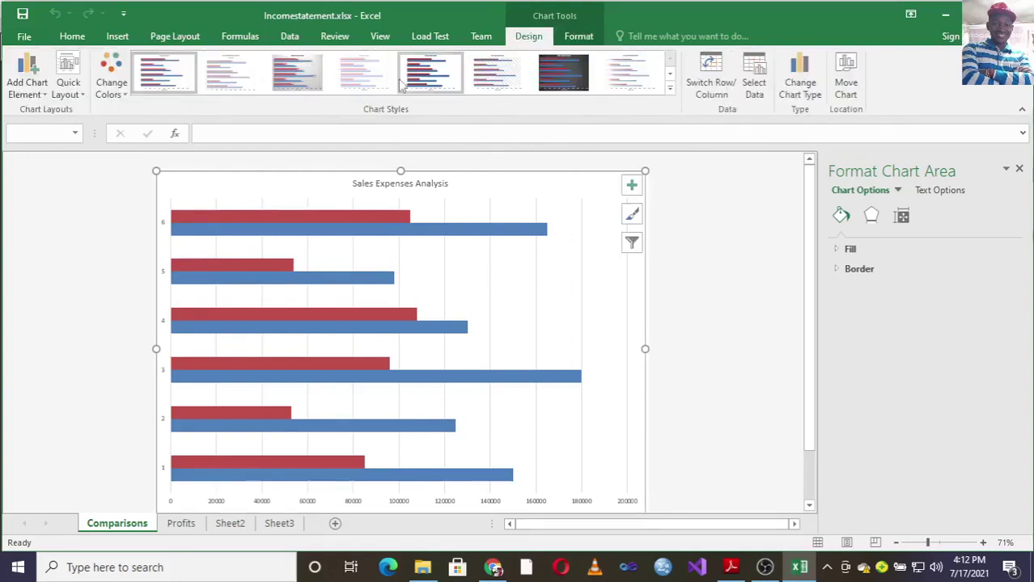
click(897, 191)
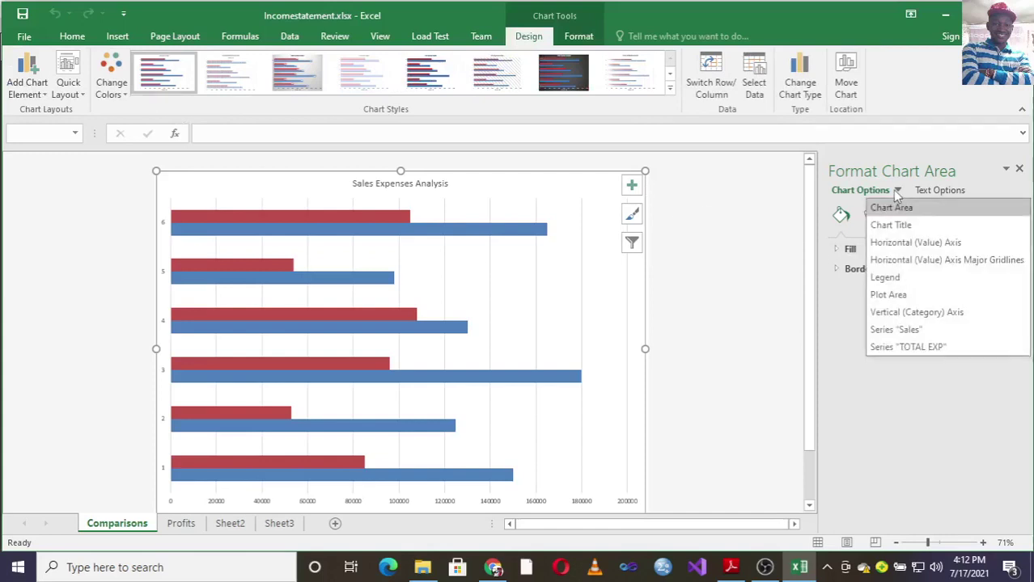
click(938, 242)
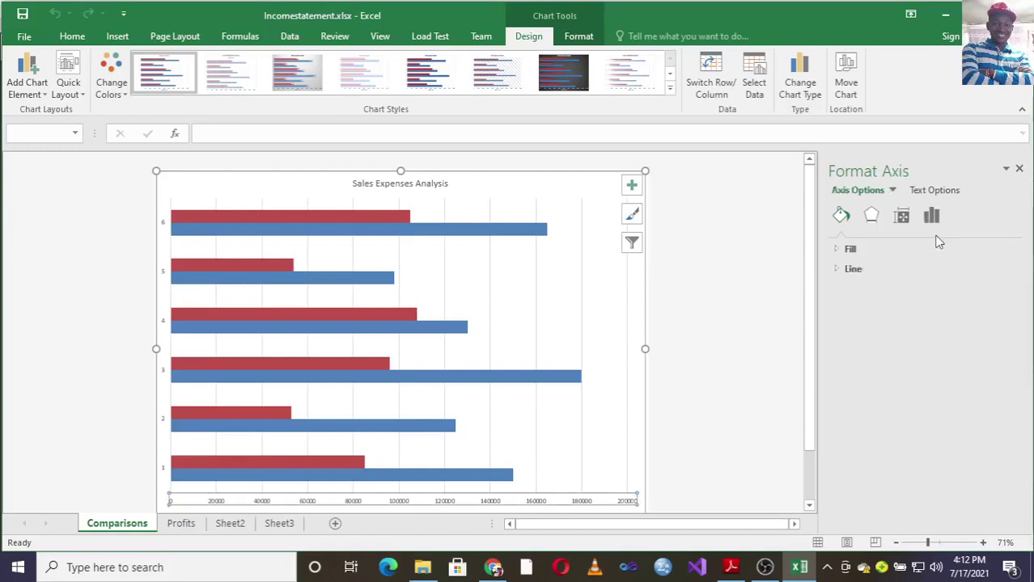
click(803, 330)
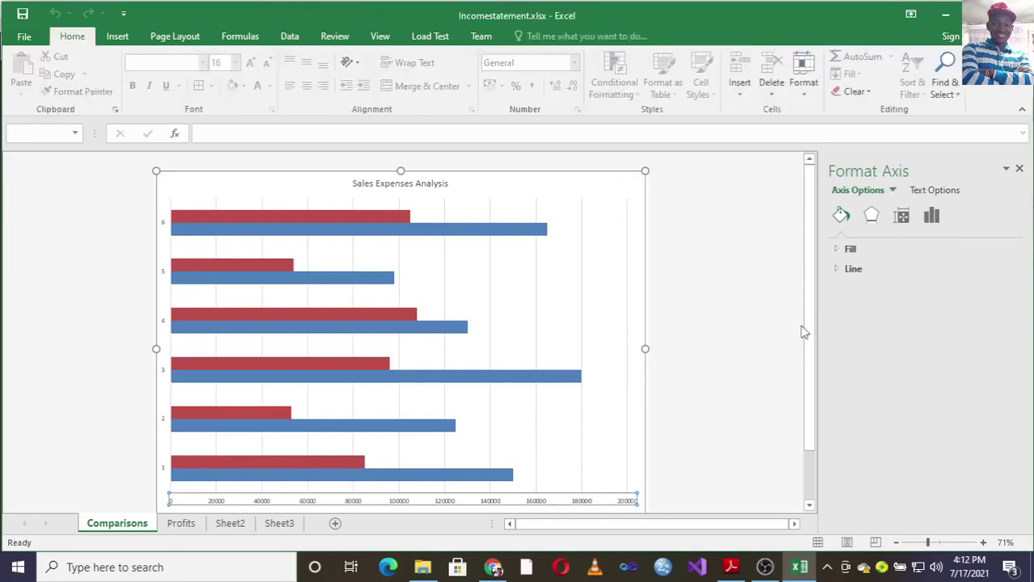
scroll(811, 433, down, 2)
click(398, 445)
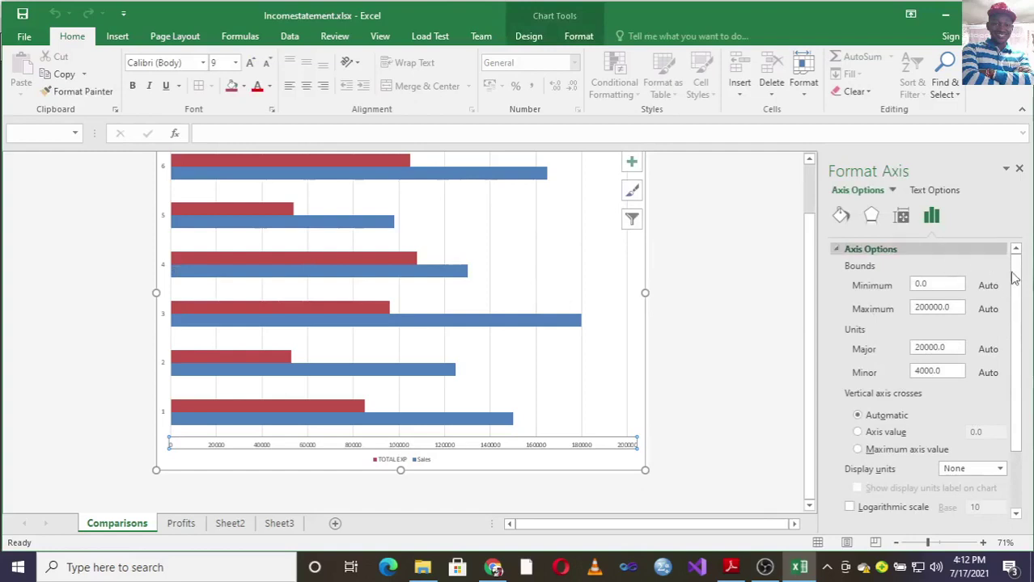
drag(1011, 278, 1021, 387)
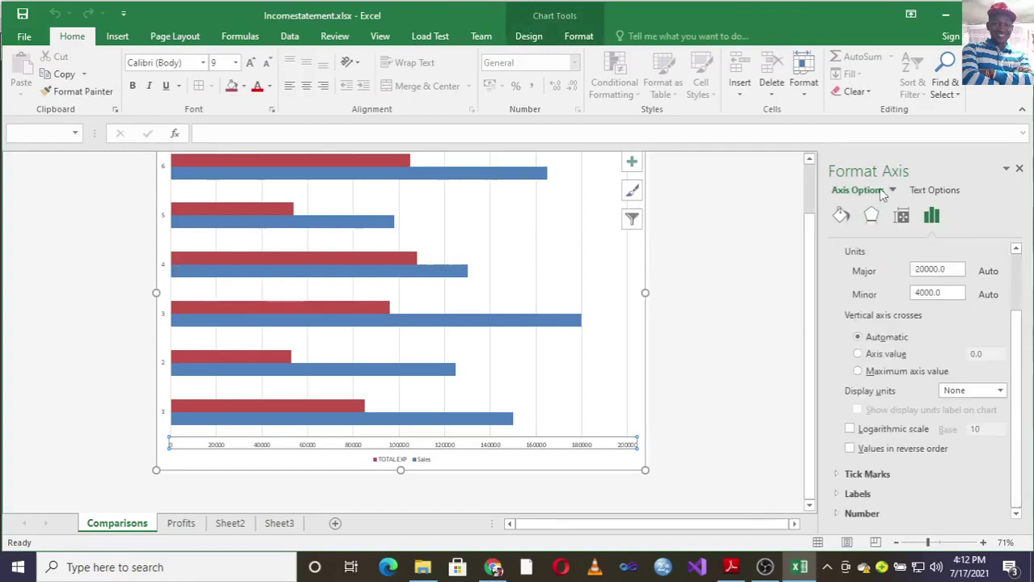
Step: Add data labels to the chart's bars, positioned at Inside End
click(632, 162)
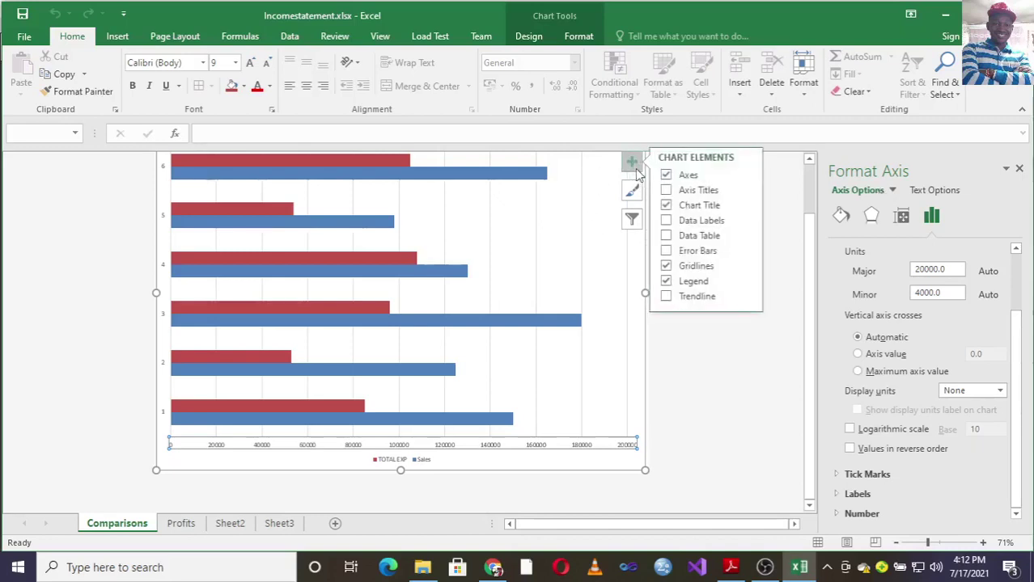
click(747, 283)
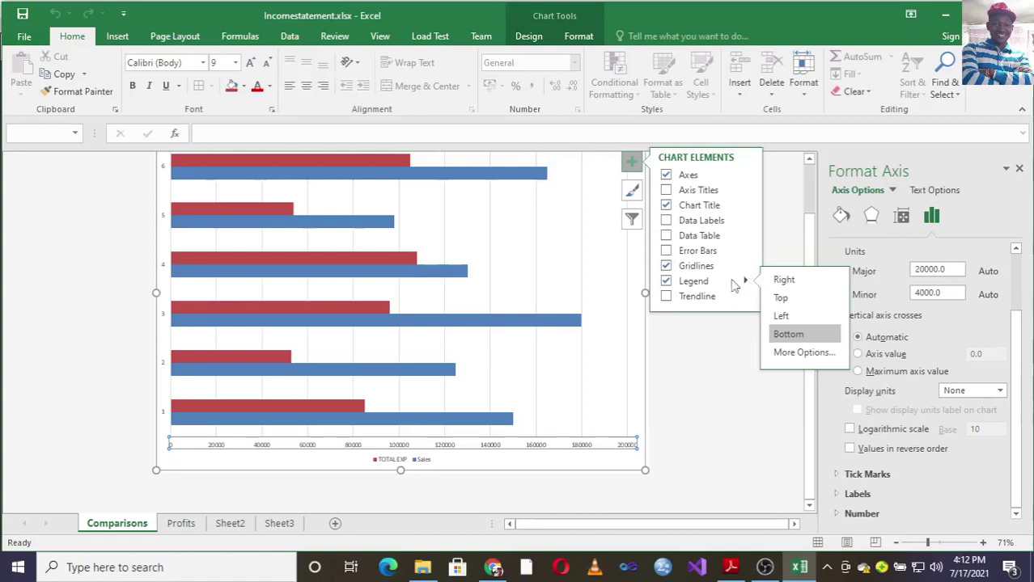
click(747, 221)
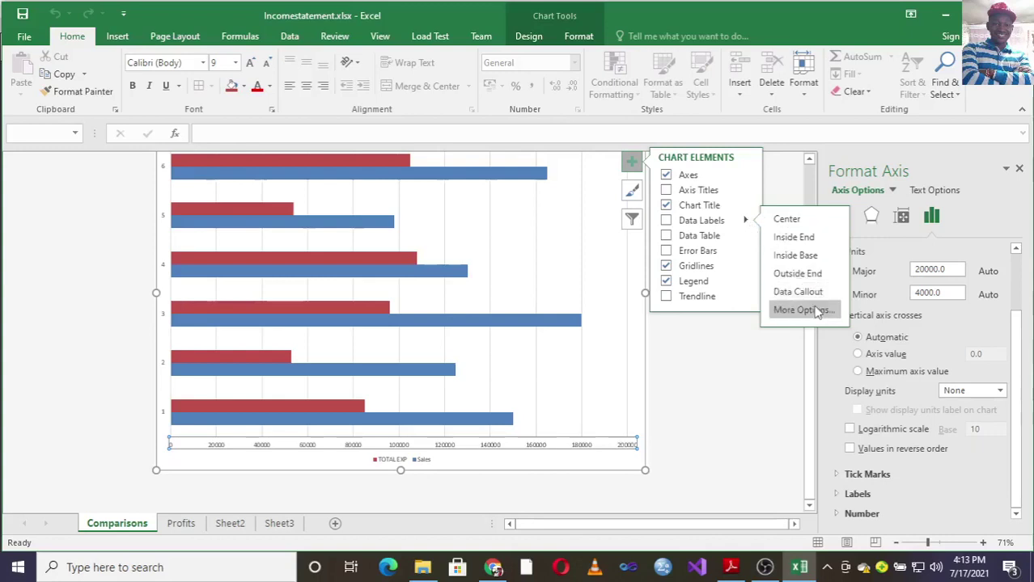
click(796, 237)
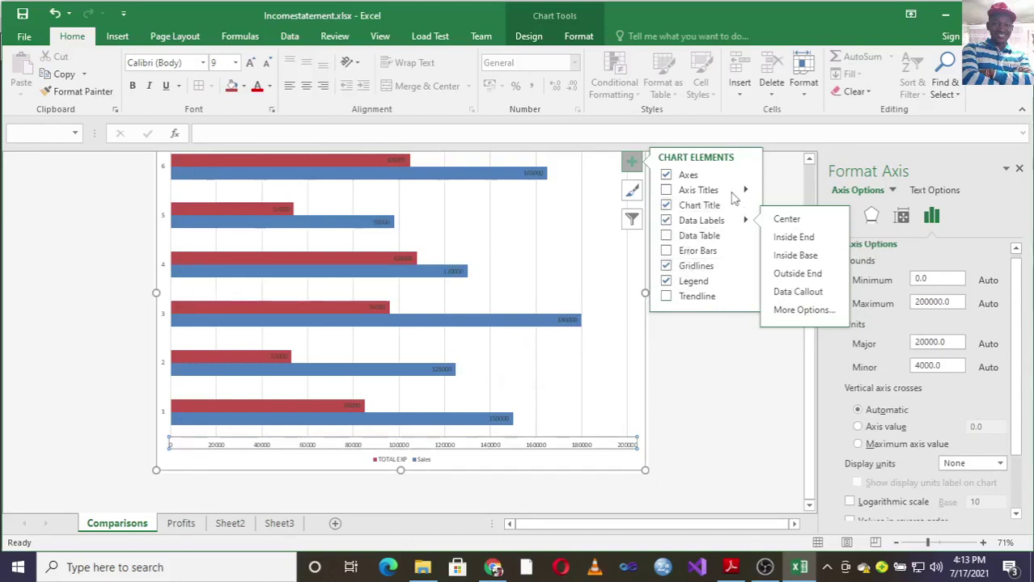
Step: Add titles to both the horizontal and vertical axes of the Comparisons chart
click(667, 193)
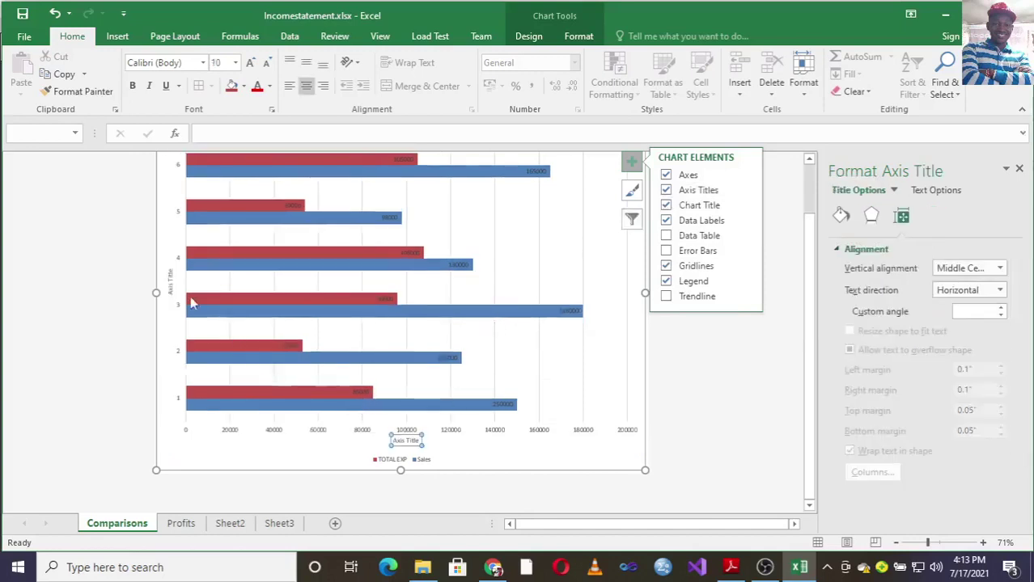
click(170, 284)
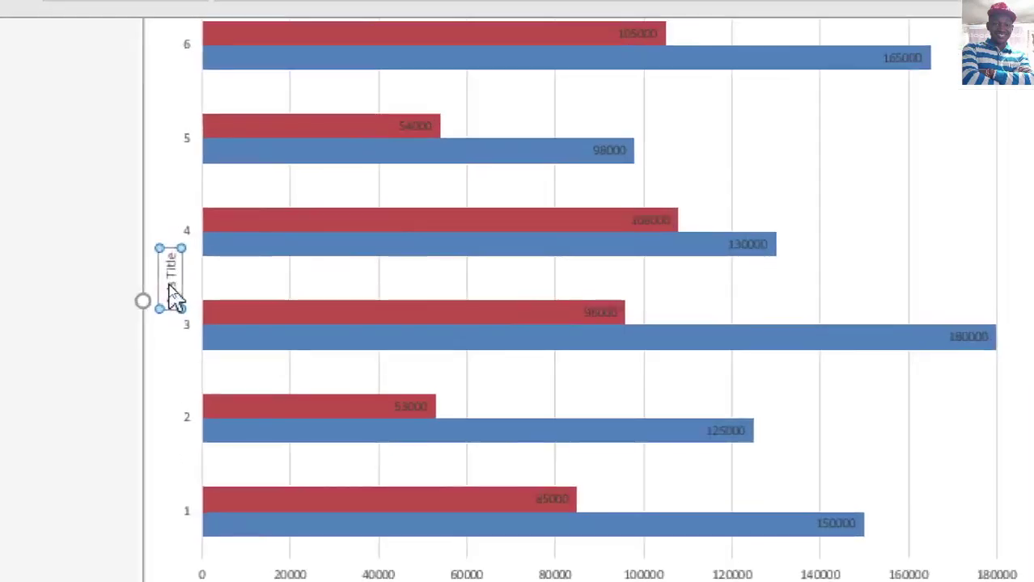
click(172, 293)
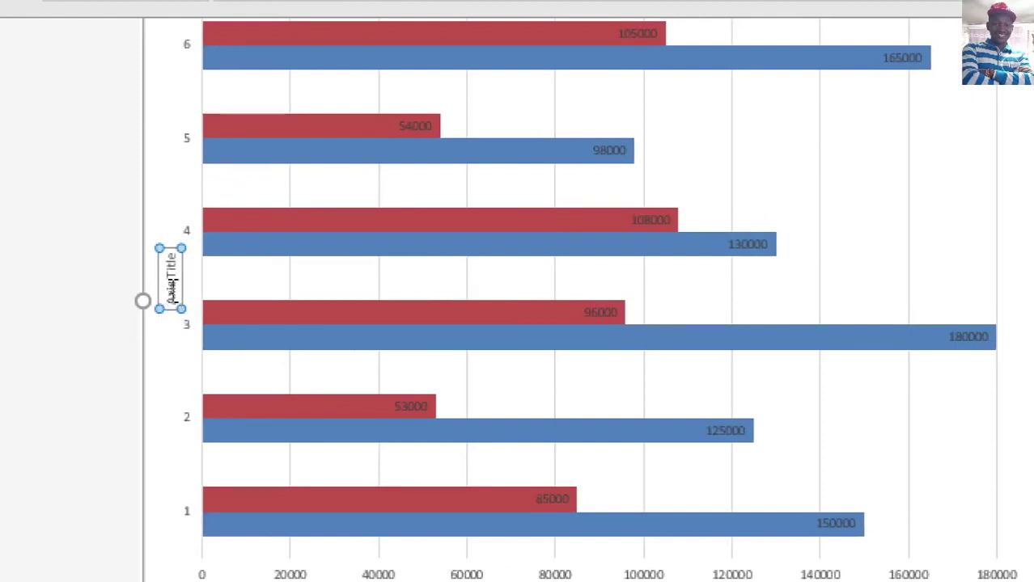
text(A)
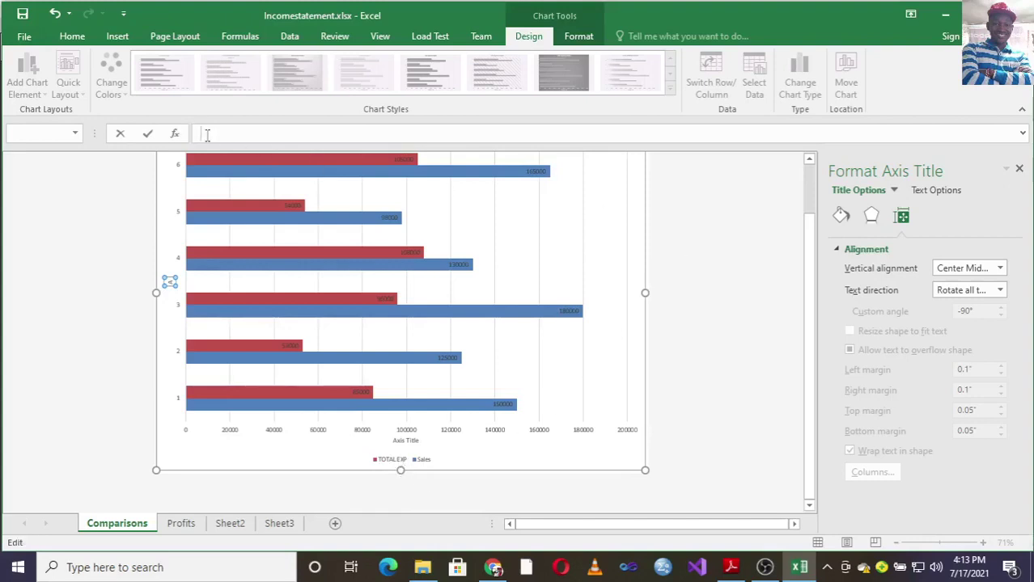
key(Escape)
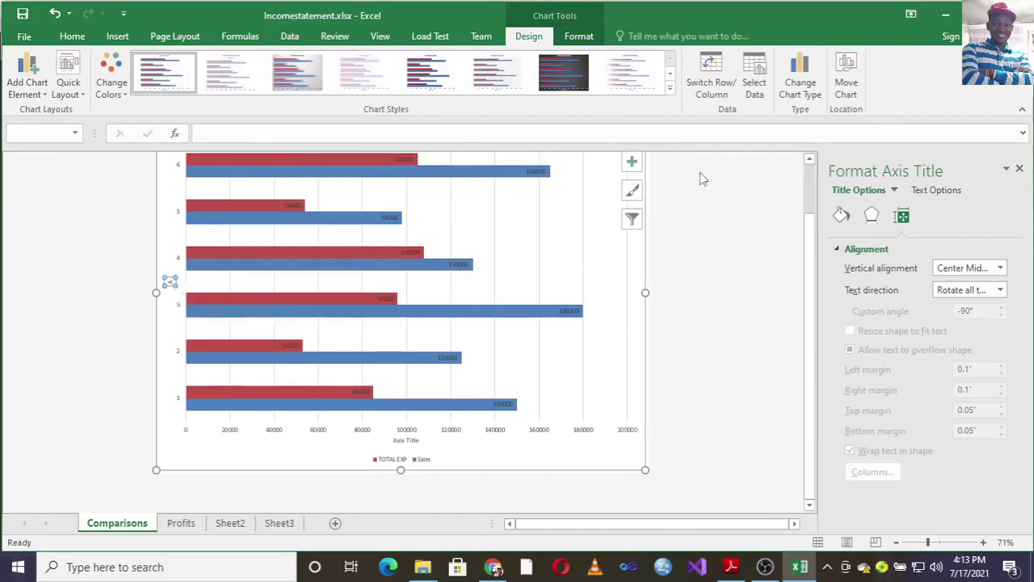
click(632, 161)
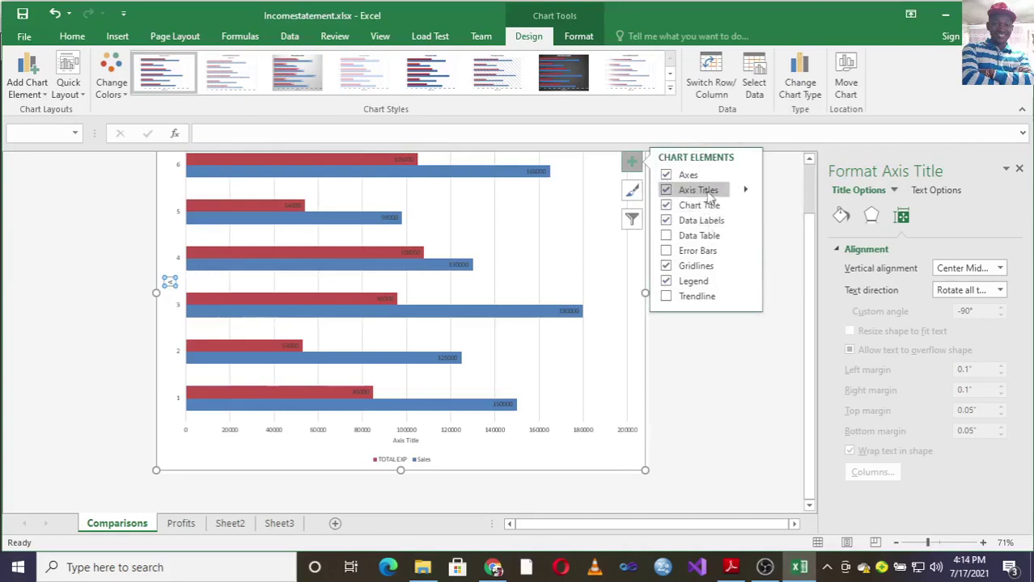
click(745, 190)
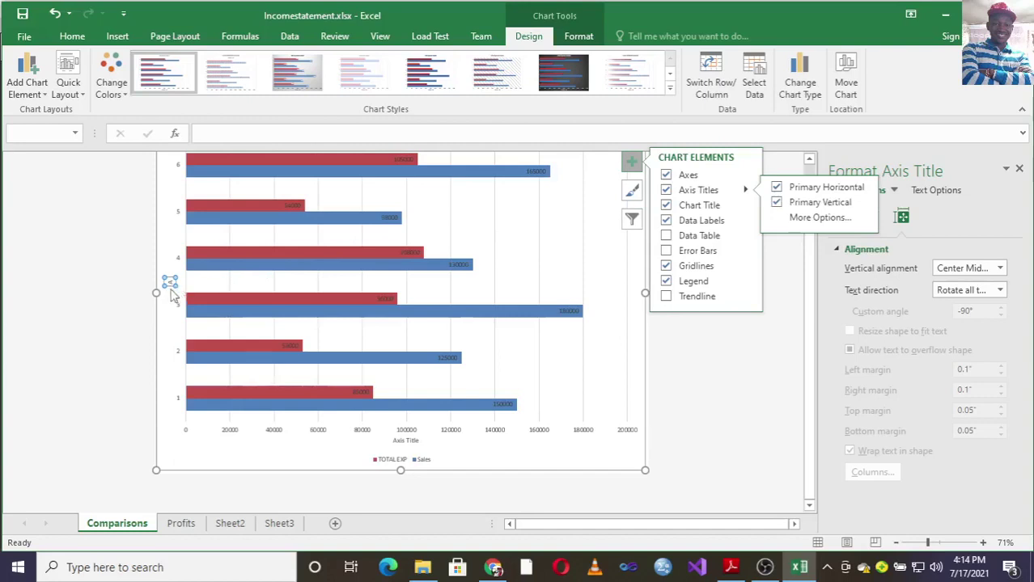
click(50, 19)
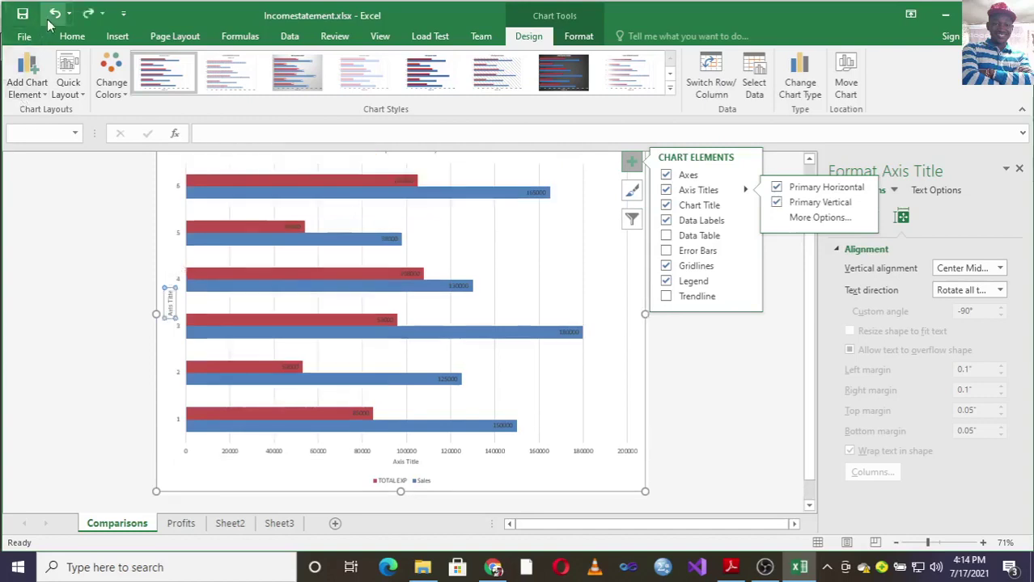
Step: Set the chart's vertical axis title to "Amount"
click(171, 306)
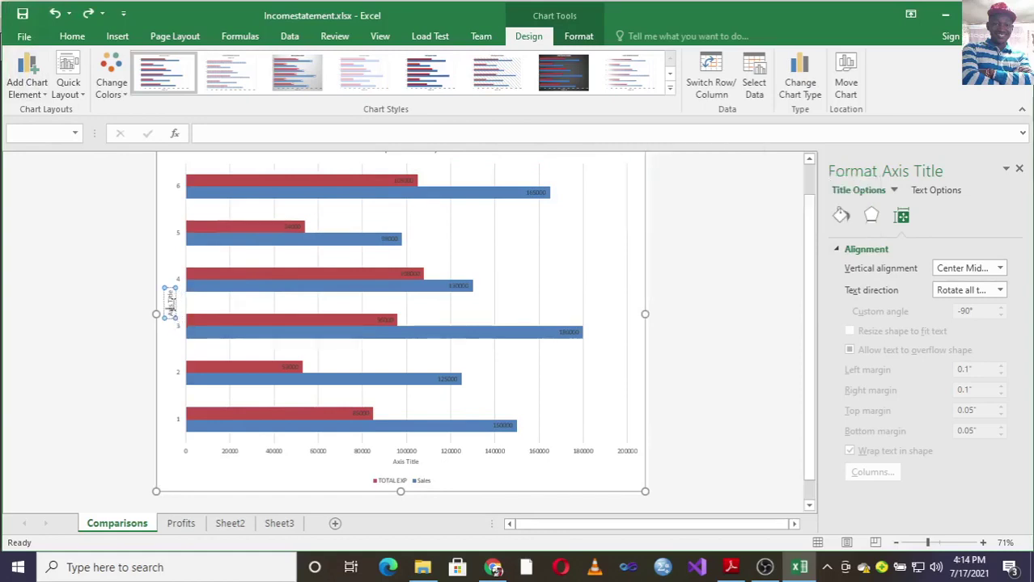
click(171, 305)
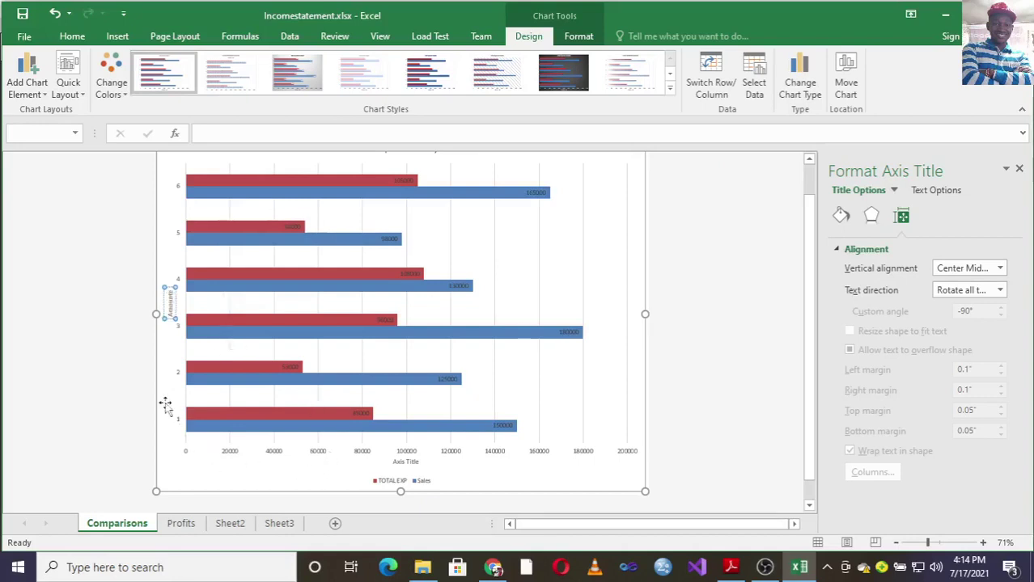
click(166, 338)
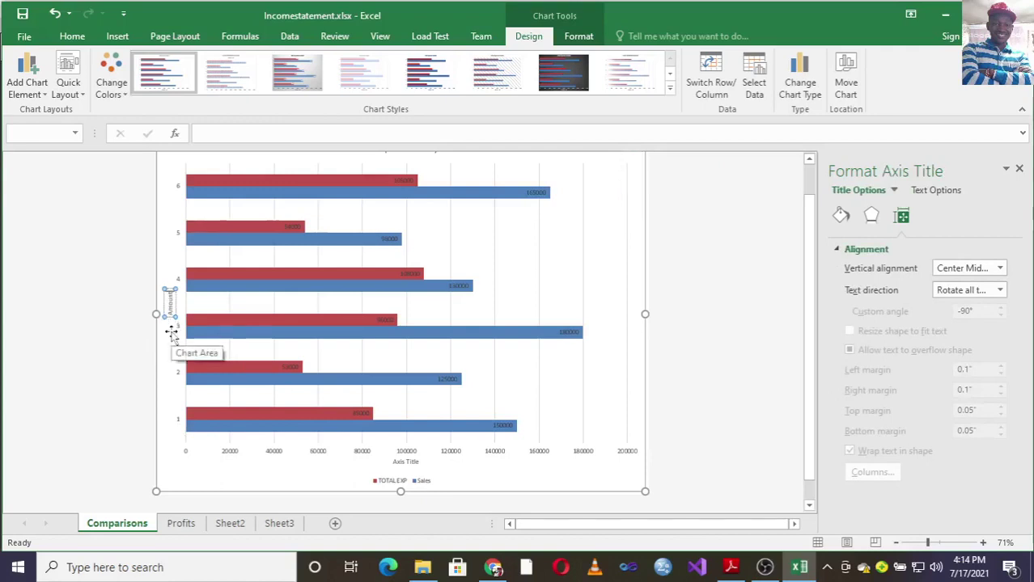
click(658, 271)
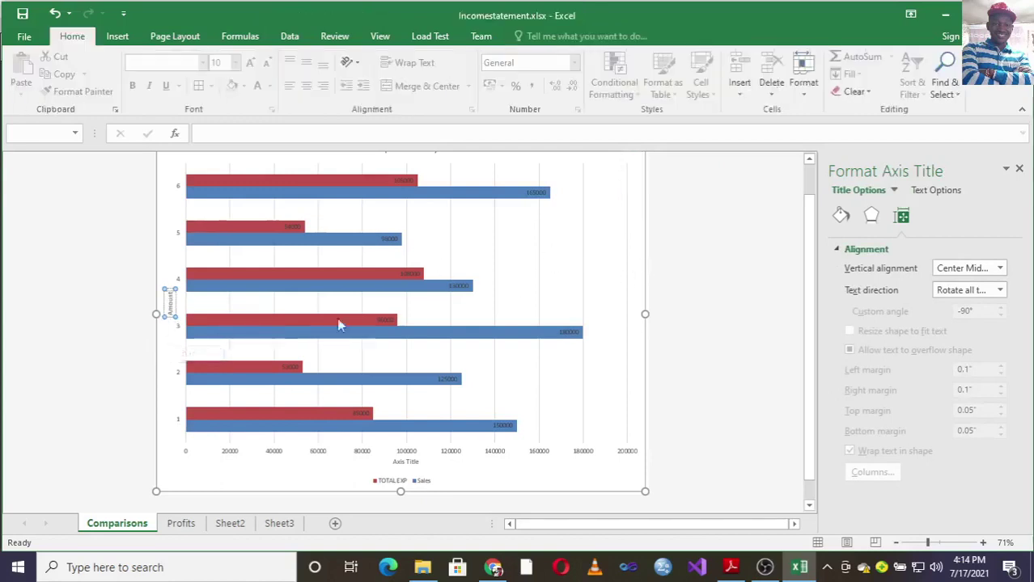
click(165, 315)
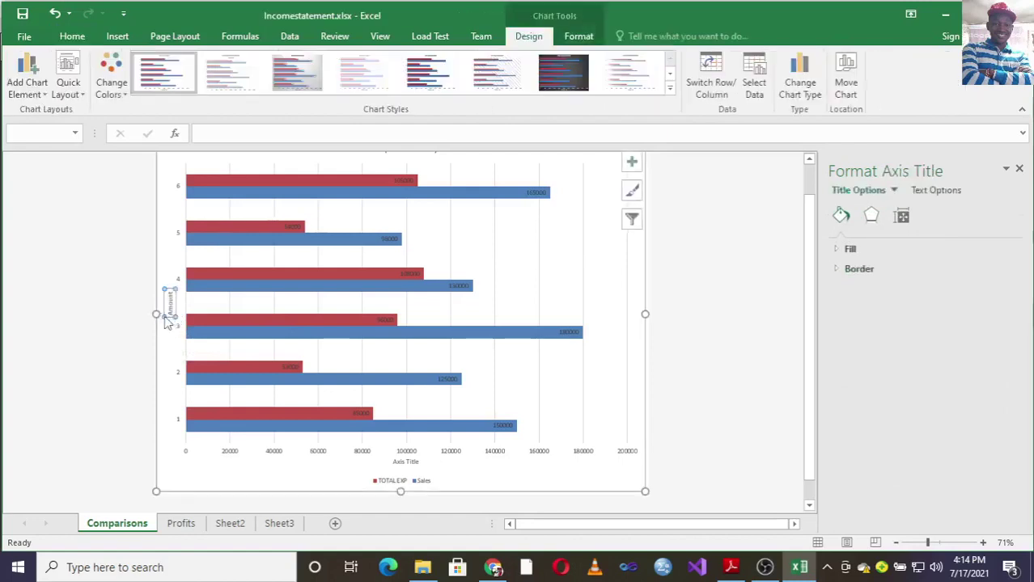
click(157, 334)
click(167, 298)
scroll(447, 240, up, 1)
click(431, 192)
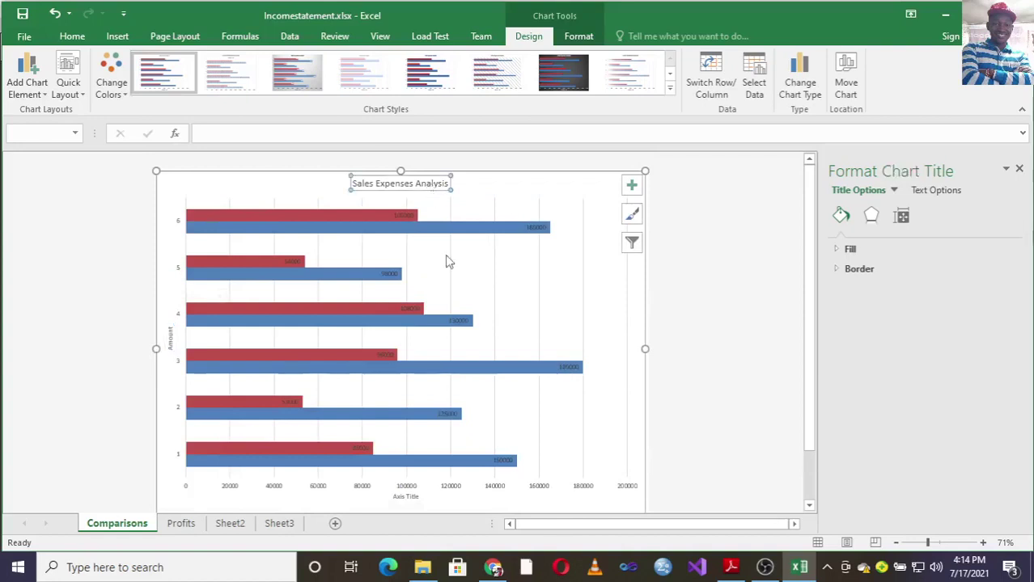
scroll(549, 316, down, 1)
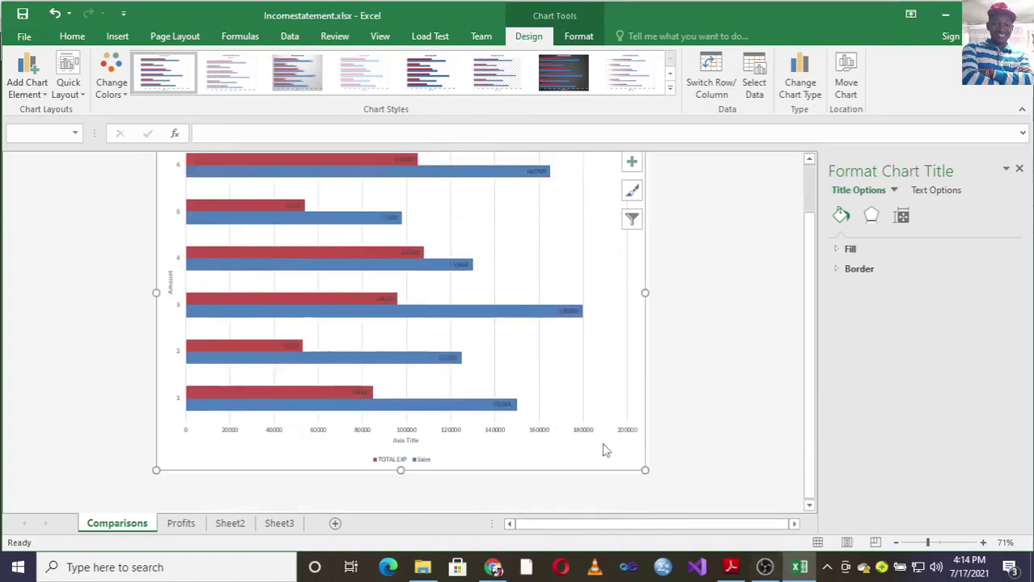
click(641, 469)
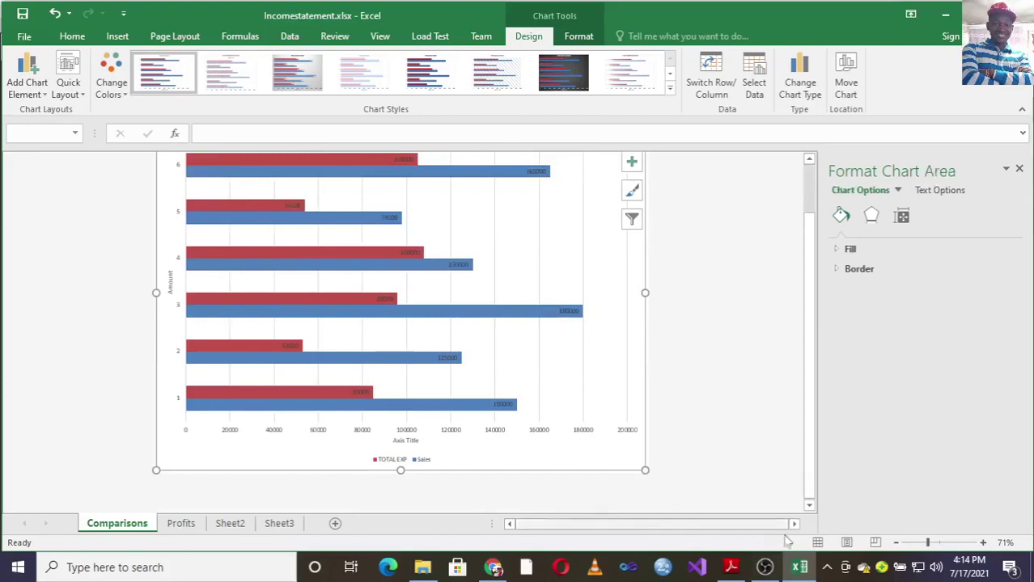
Step: Read question (h) of the exam paper in Adobe Reader and set the Comparisons sheet's page orientation to landscape in Excel
click(731, 567)
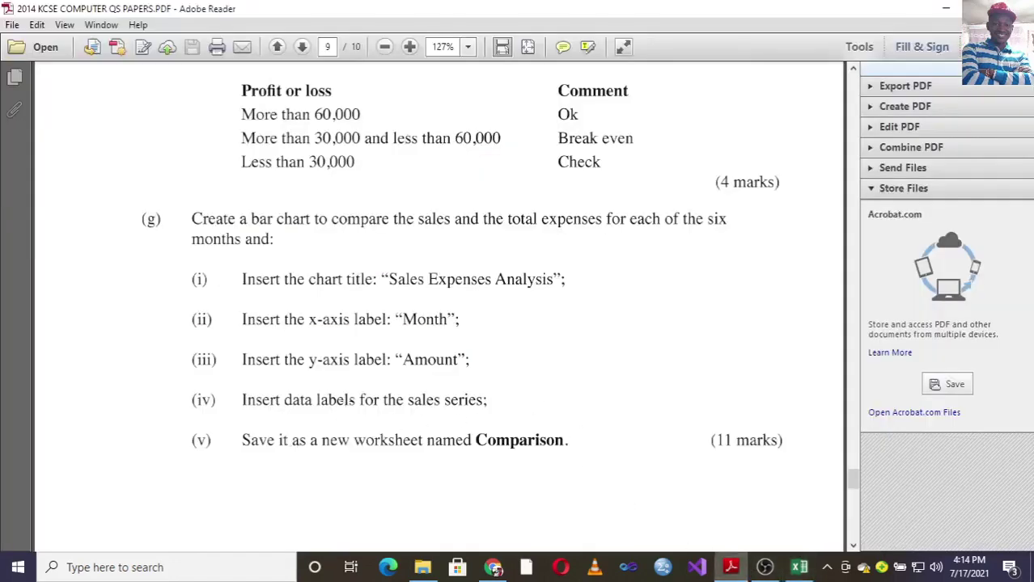
scroll(356, 396, down, 5)
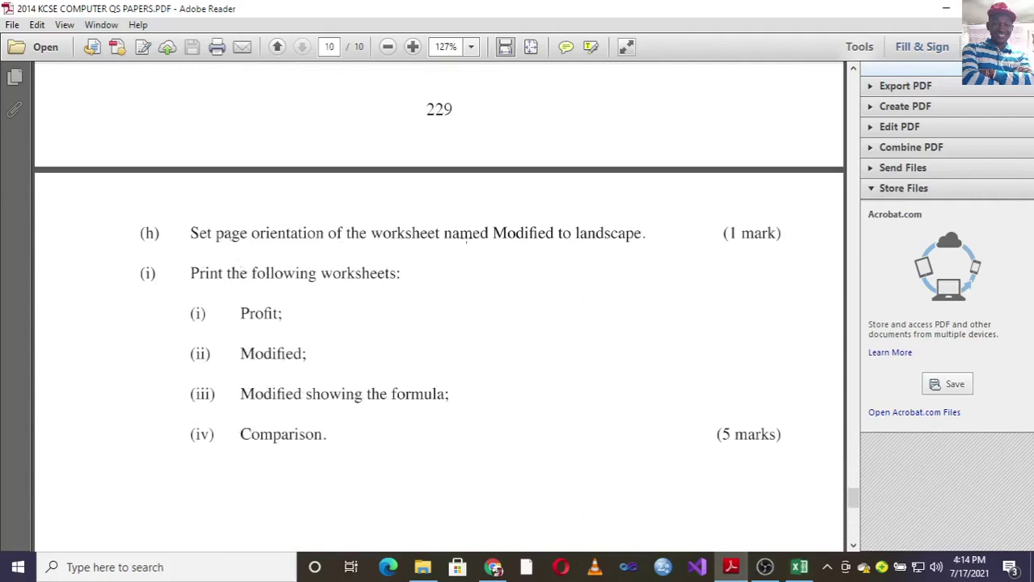
click(800, 567)
click(174, 37)
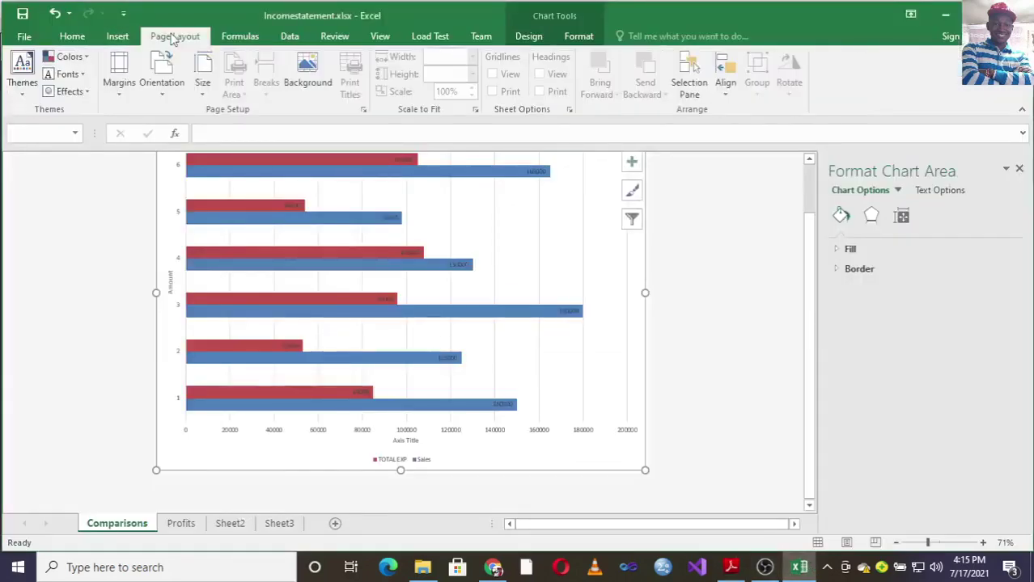
click(162, 81)
click(191, 153)
scroll(741, 332, up, 2)
click(72, 36)
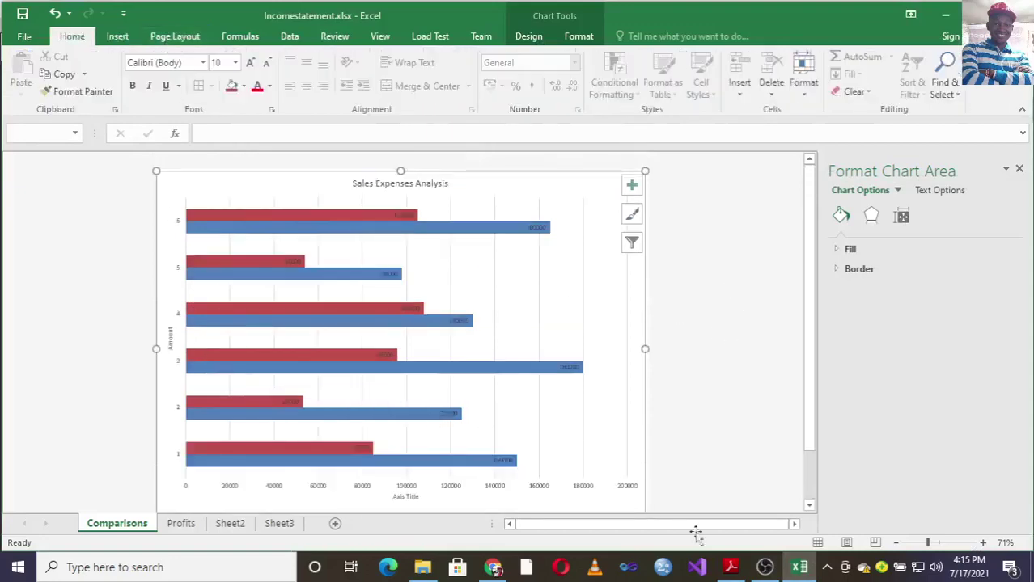
Step: Check the worksheets to print in the exam paper and display the formulas on Excel's Profits sheet, with the Format Shape pane closed
click(730, 567)
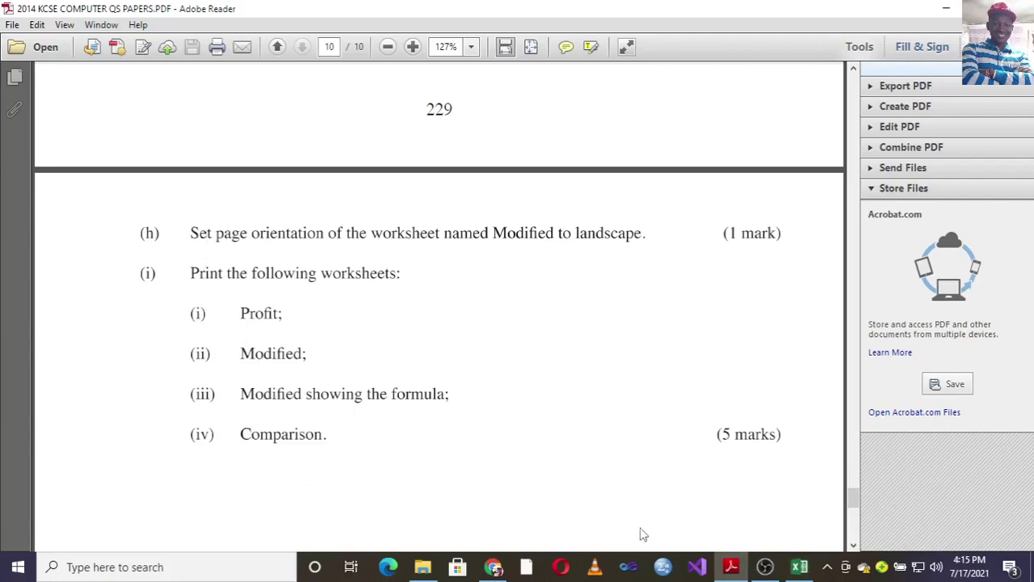
click(798, 567)
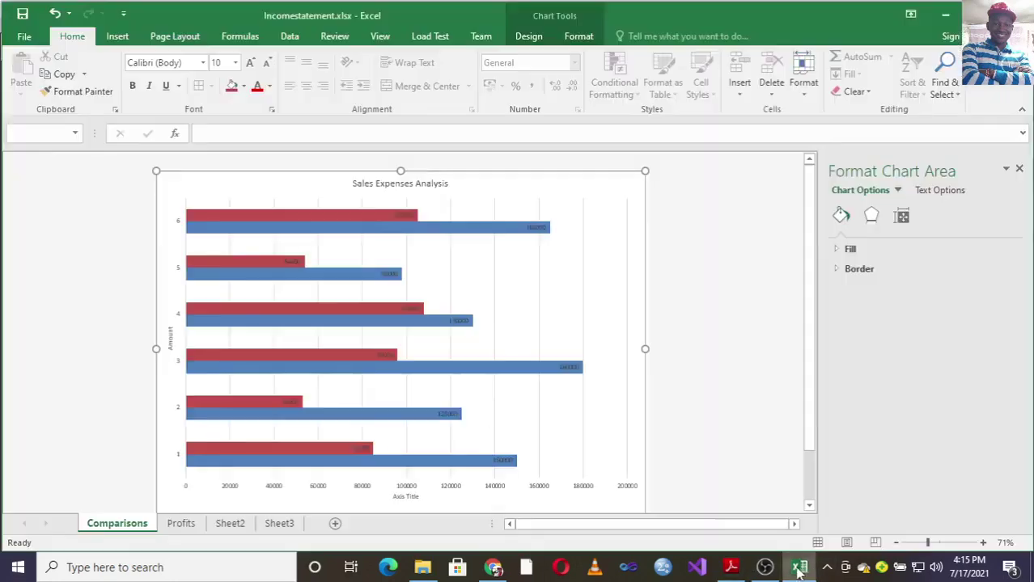
click(180, 524)
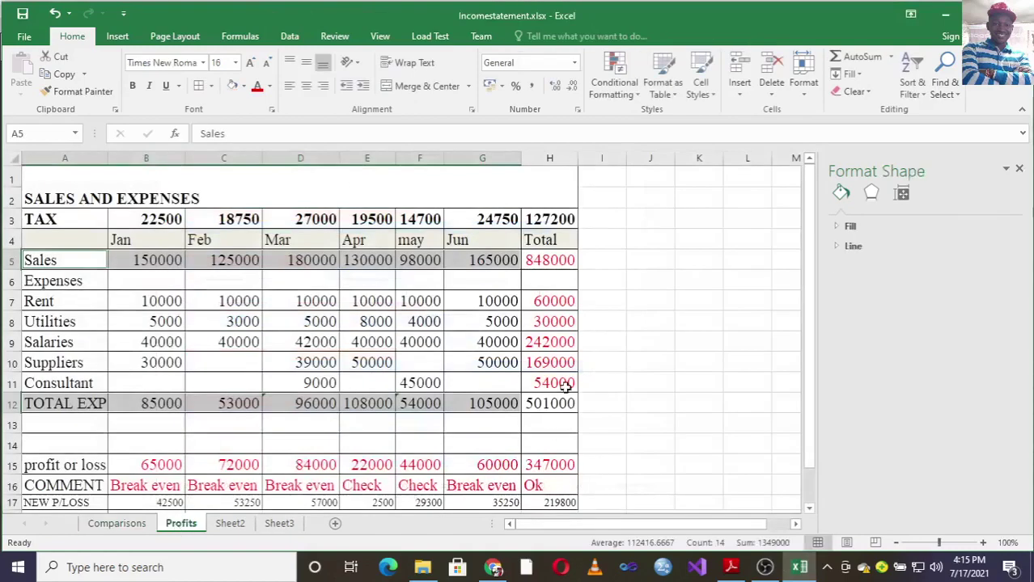
key(ctrl+grave)
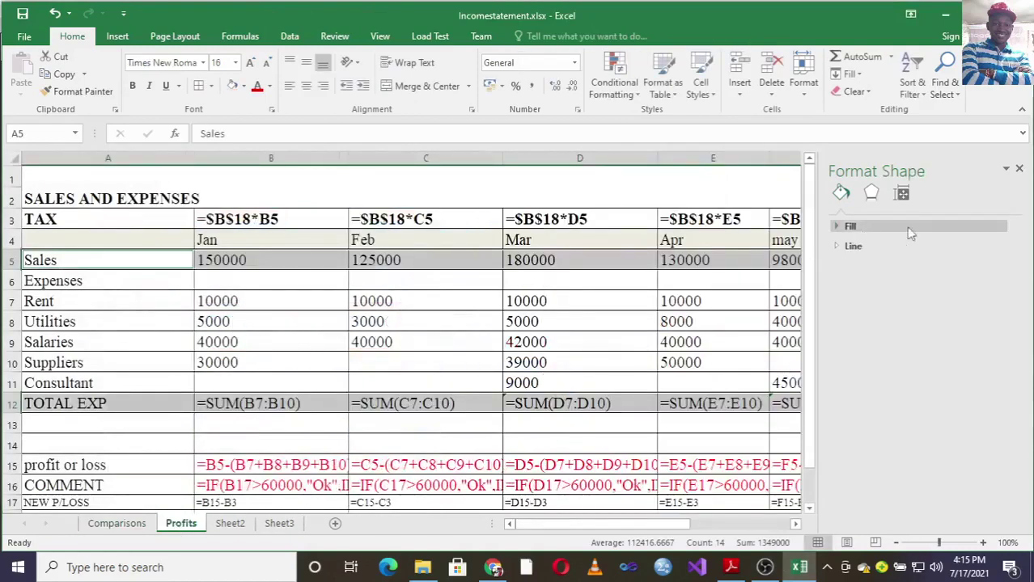
click(1020, 171)
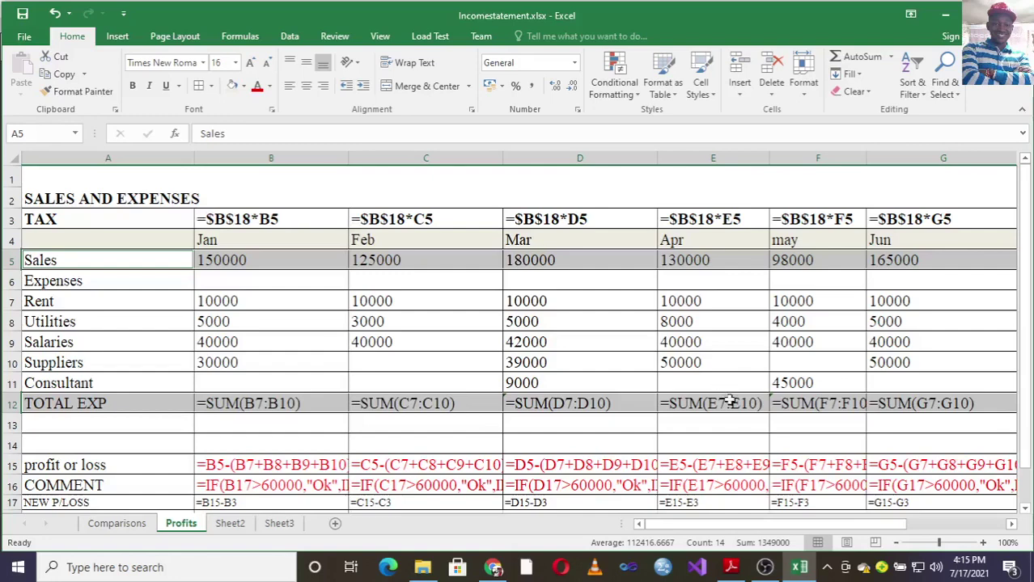
click(764, 567)
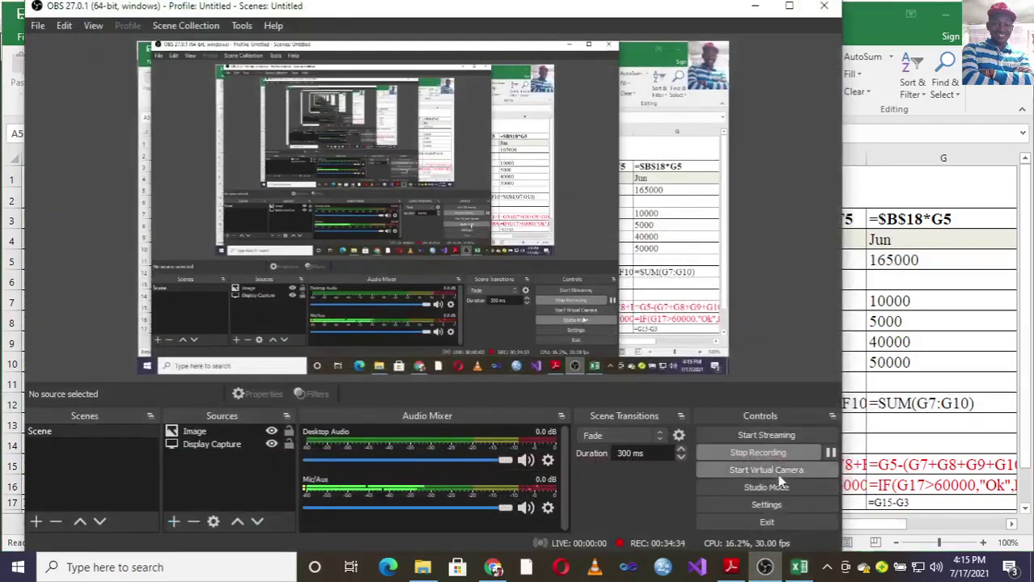